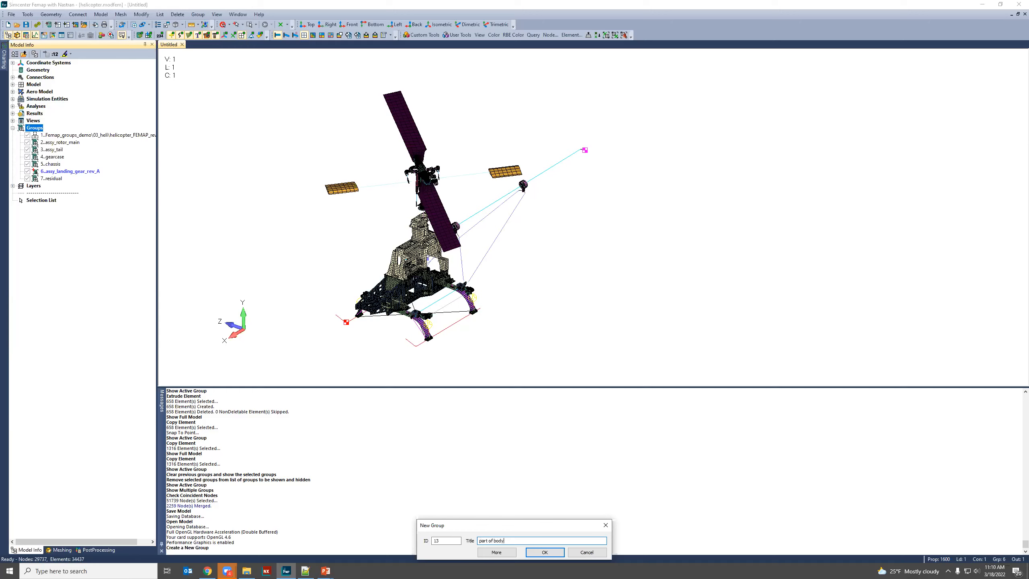
Finish creating the new group titled "part of body" and select it in the model tree.
key("Return")
middle_click_drag(442, 303, 484, 205)
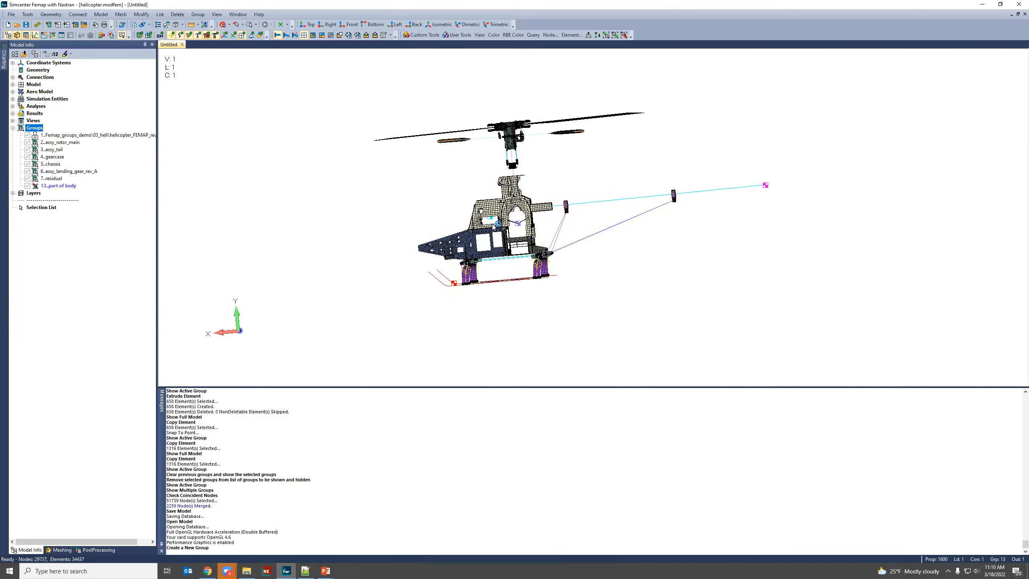
scroll(490, 227, "up", 8)
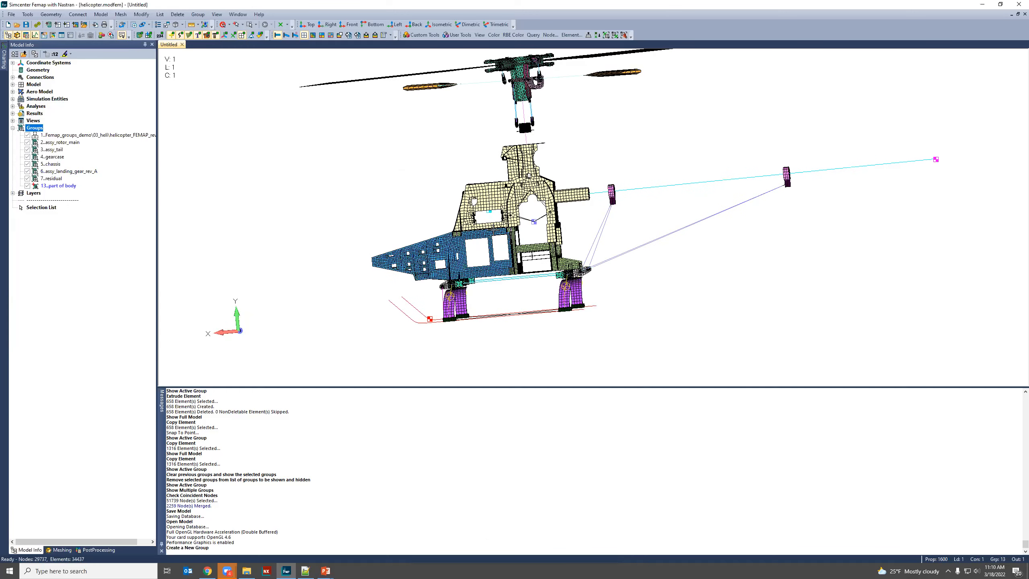
left_click(58, 185)
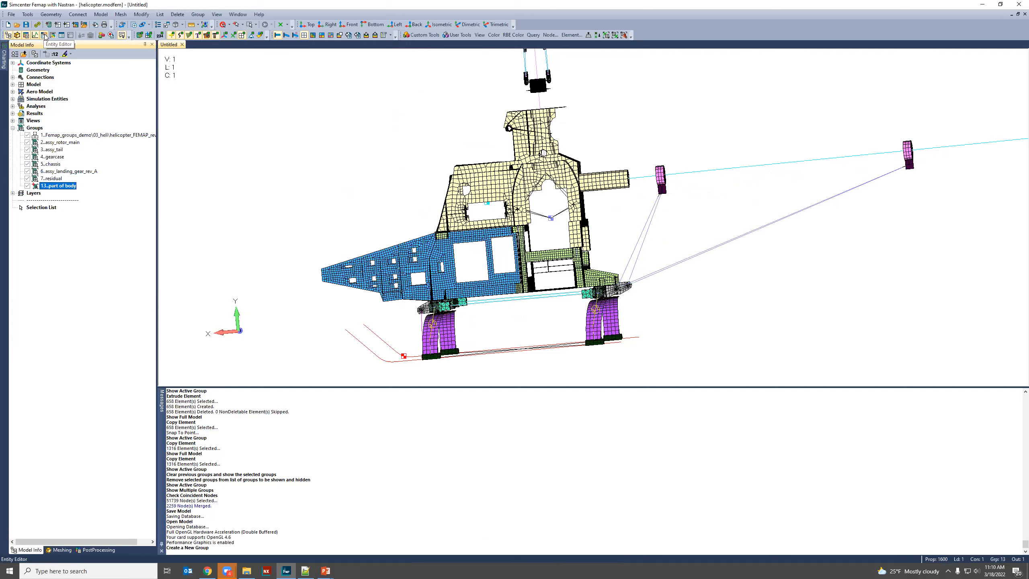
Open the Entity Editor and load the "part of body" group's properties into it.
left_click(45, 36)
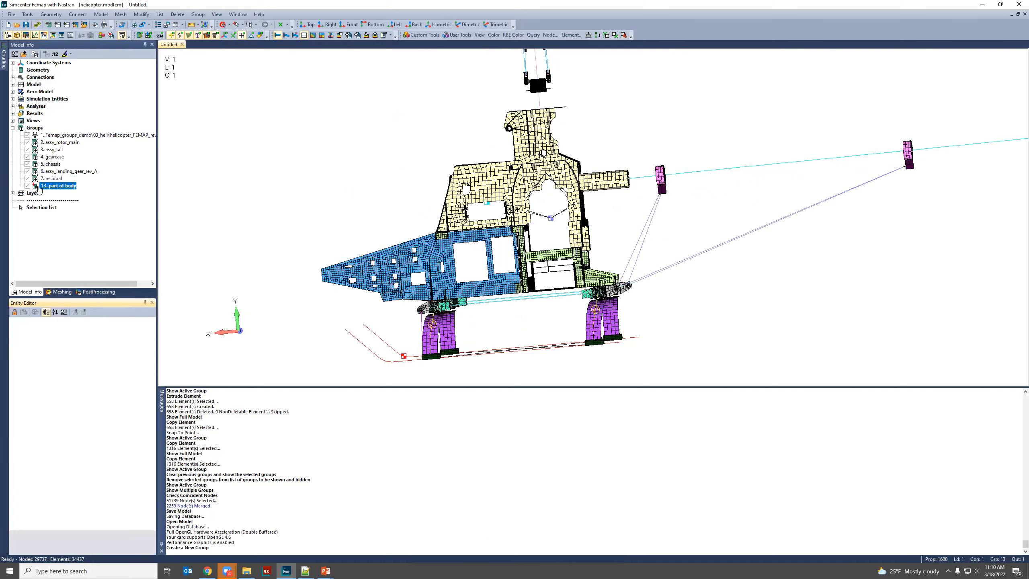
left_click(49, 179)
left_click(51, 188)
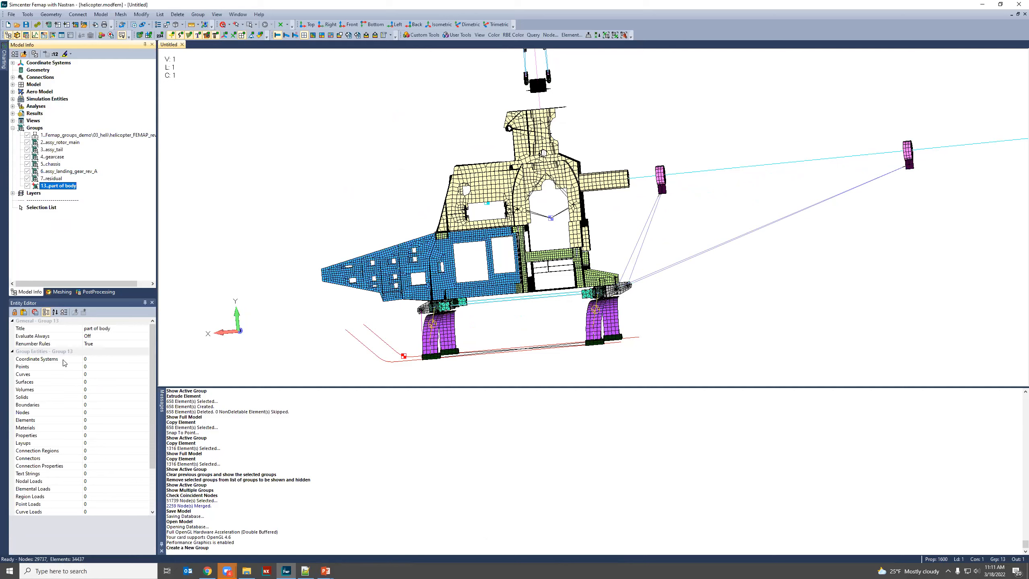
left_click_drag(153, 377, 161, 335)
left_click(197, 14)
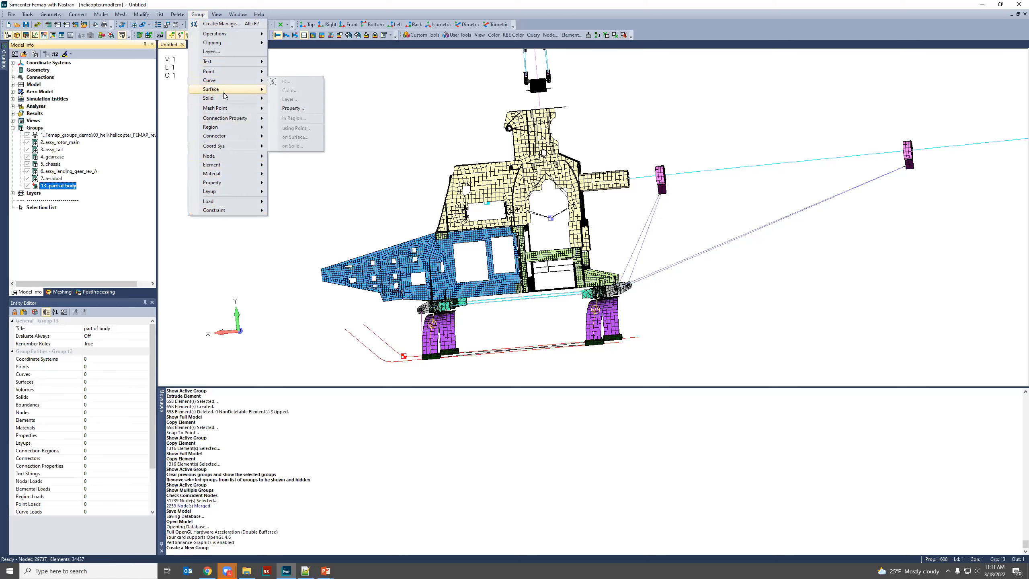
mouse_move(223, 65)
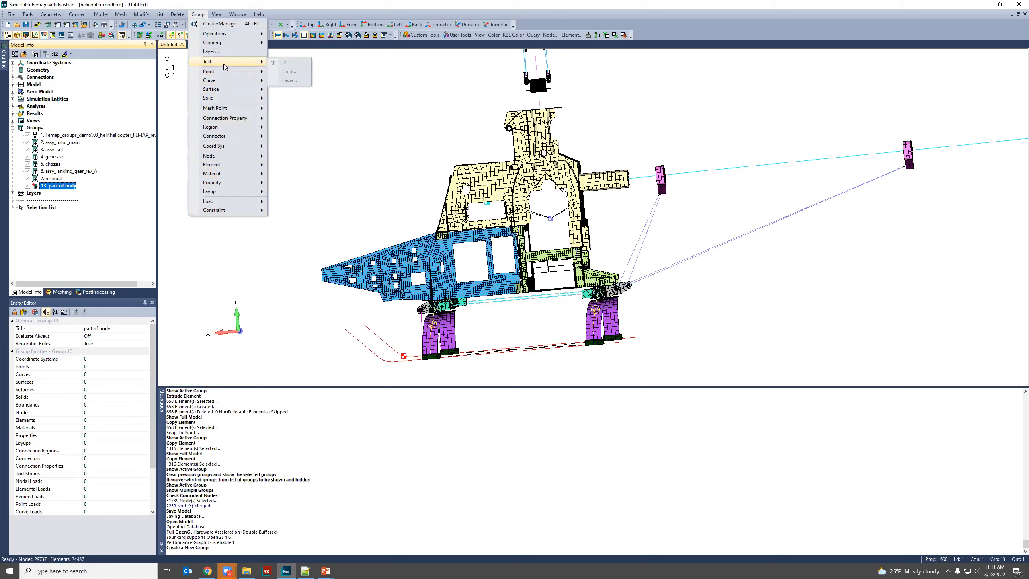
mouse_move(242, 157)
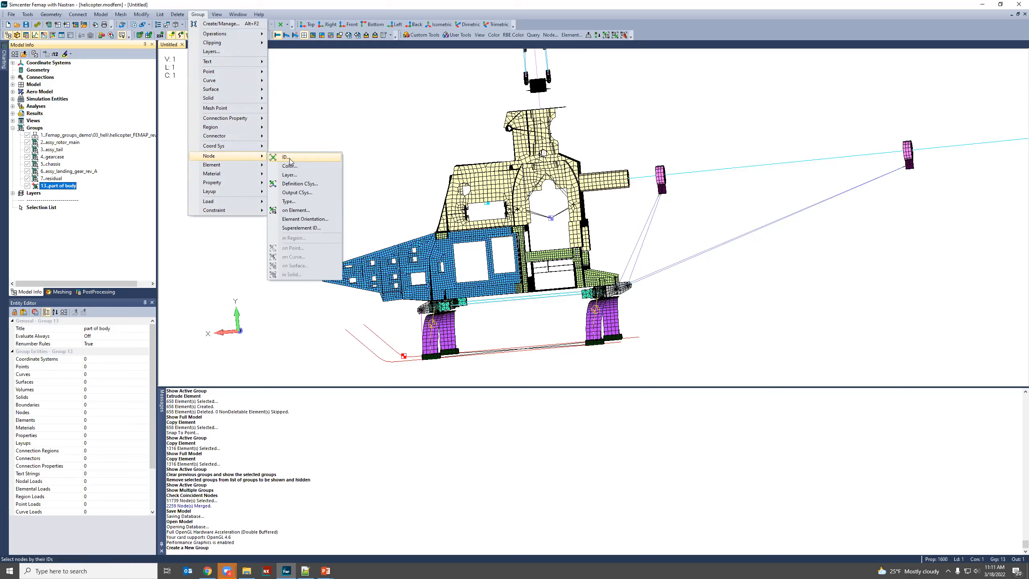
left_click(151, 384)
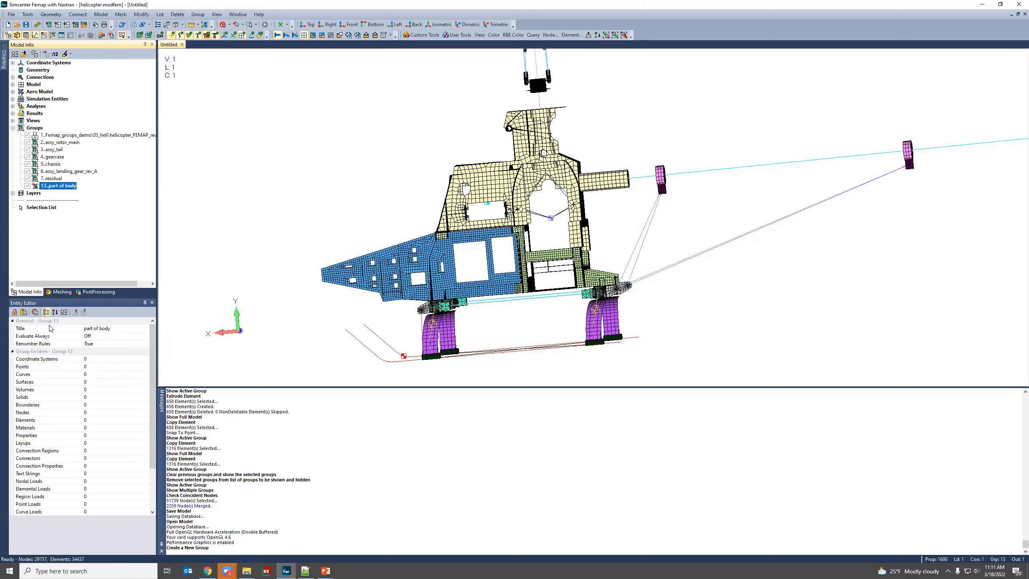
Begin editing the Elements entry of the "part of body" group and box-select the elements in the upper front corner of the yellow body.
left_click(101, 420)
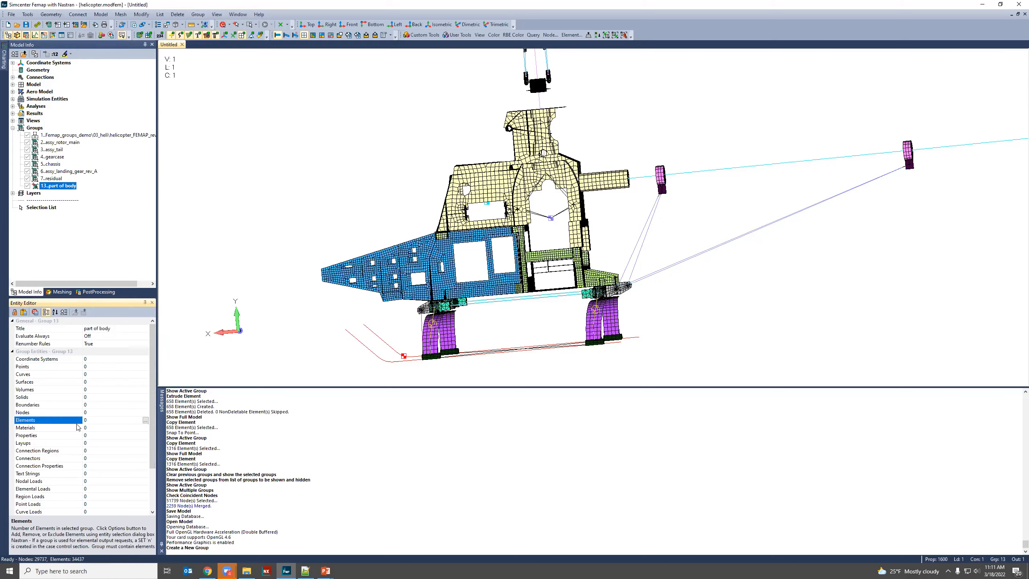
left_click(146, 421)
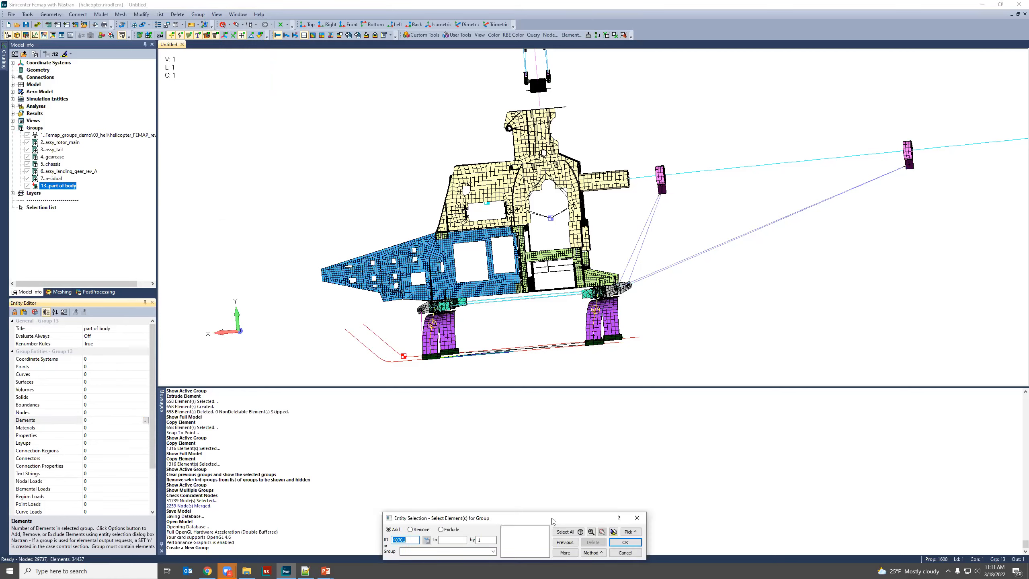
left_click_drag(553, 521, 551, 501)
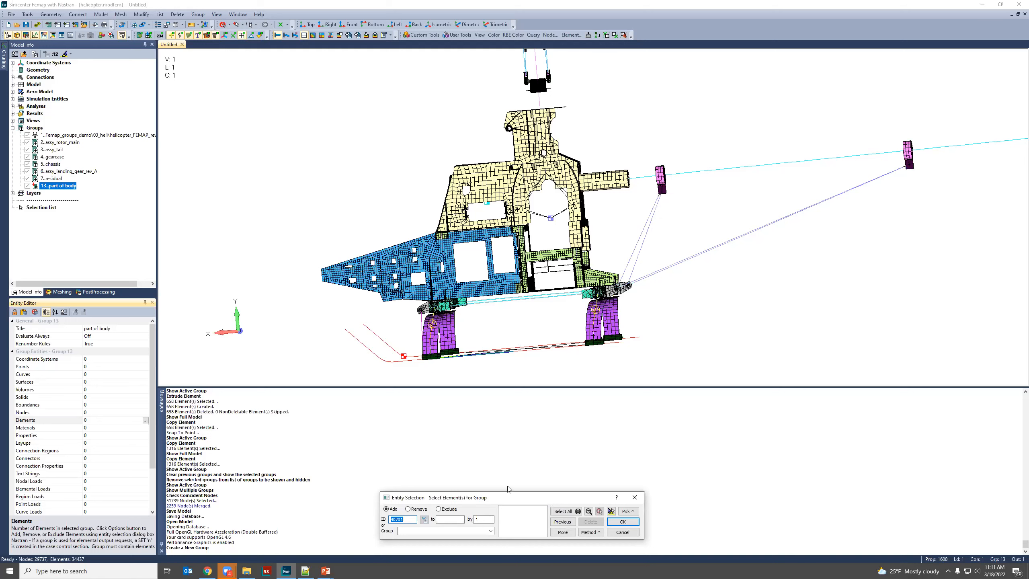
left_click_drag(396, 138, 510, 214)
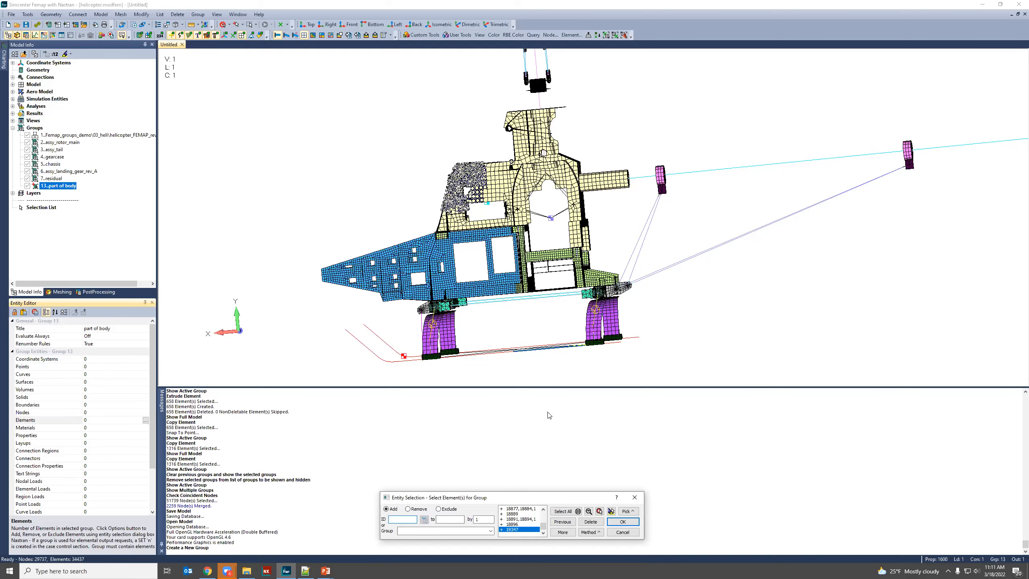
Remove some of the picked elements from the selection and commit the remaining elements to the "part of body" group.
middle_click_drag(486, 224, 413, 295)
scroll(442, 195, "up", 5)
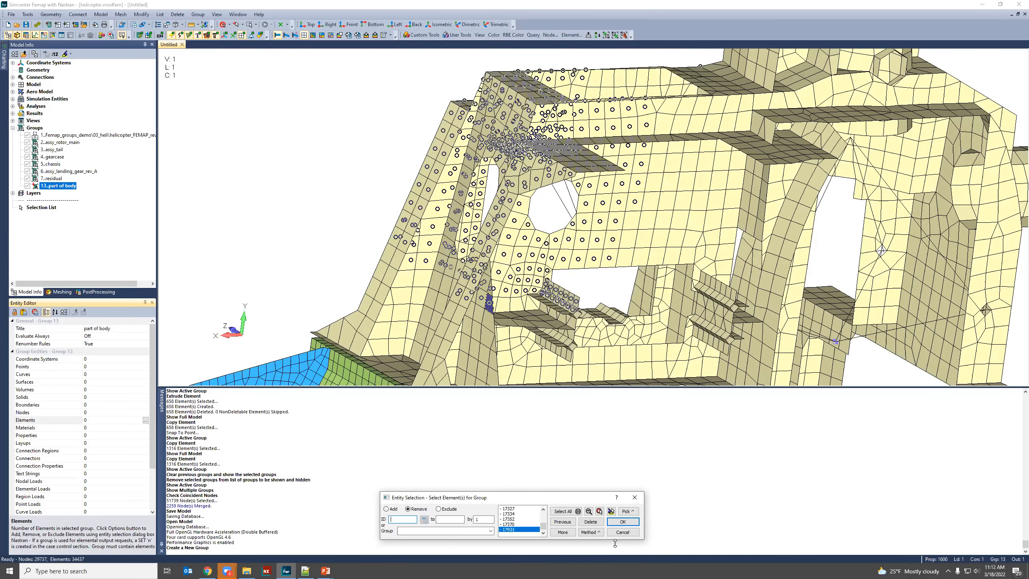
scroll(545, 526, "up", 3)
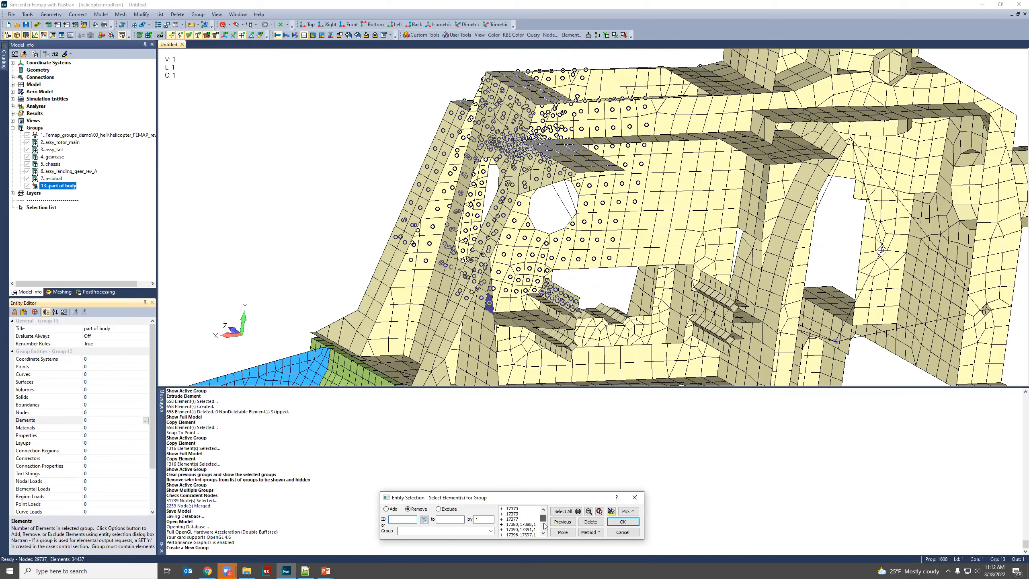
scroll(545, 534, "down", 3)
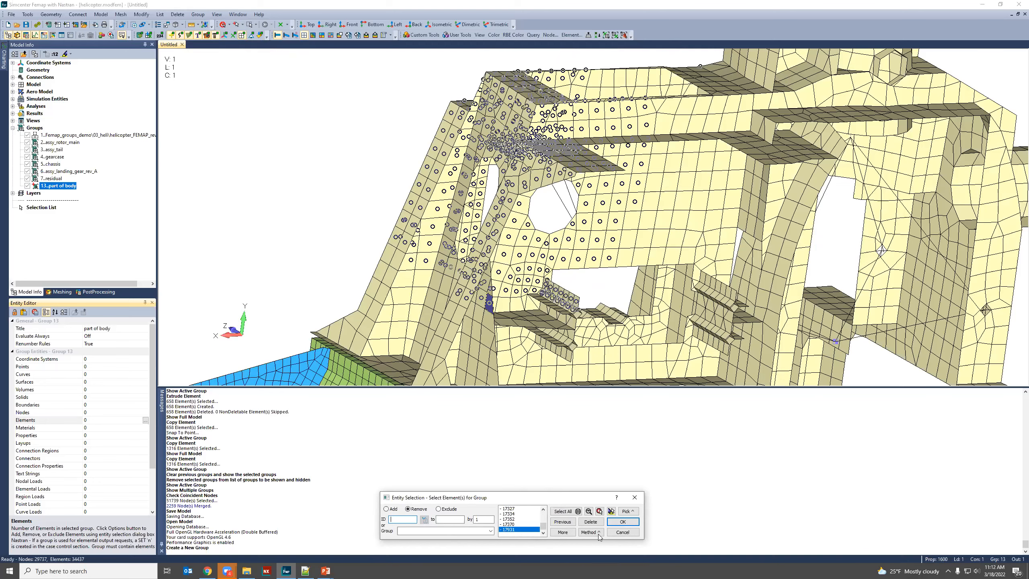
left_click(624, 521)
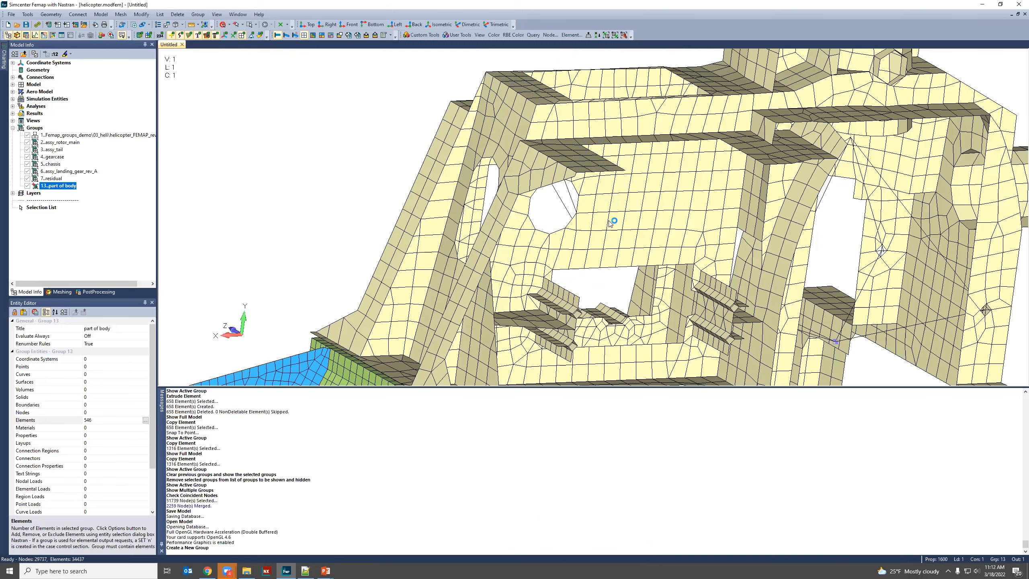
Compare the entity counts of the gearcase, "part of body" and residual groups.
scroll(610, 224, "down", 5)
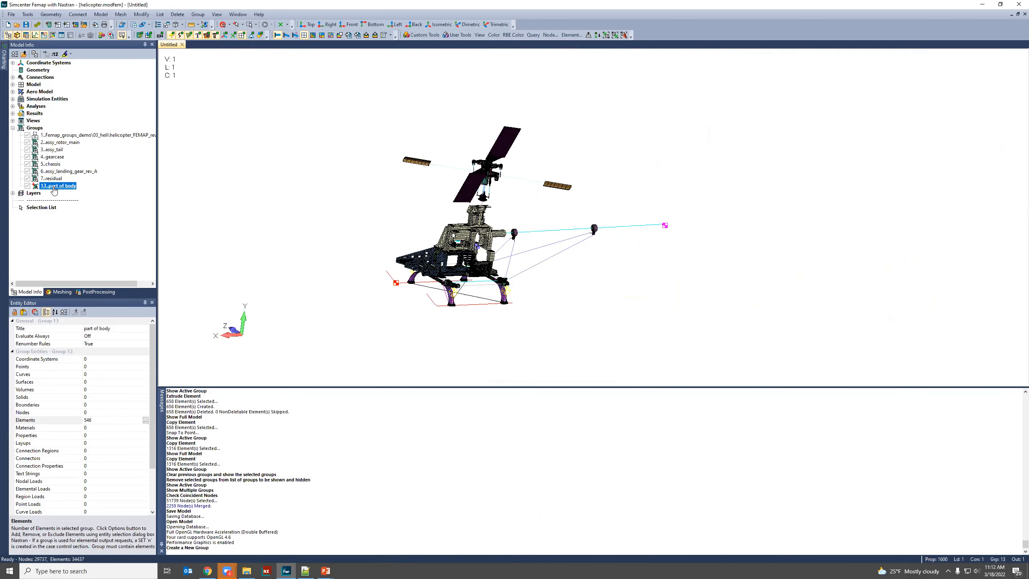
left_click(54, 157)
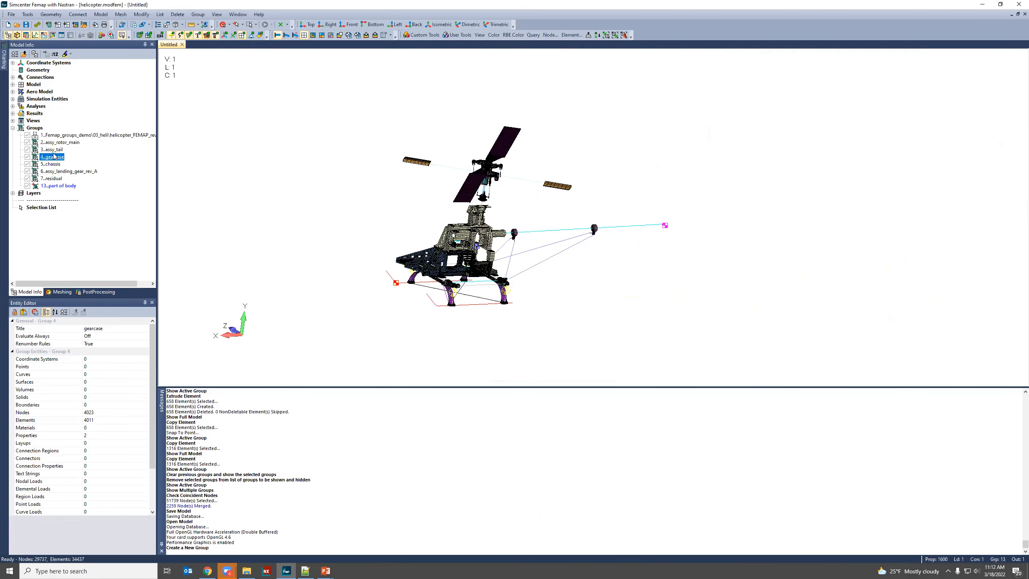
right_click(54, 156)
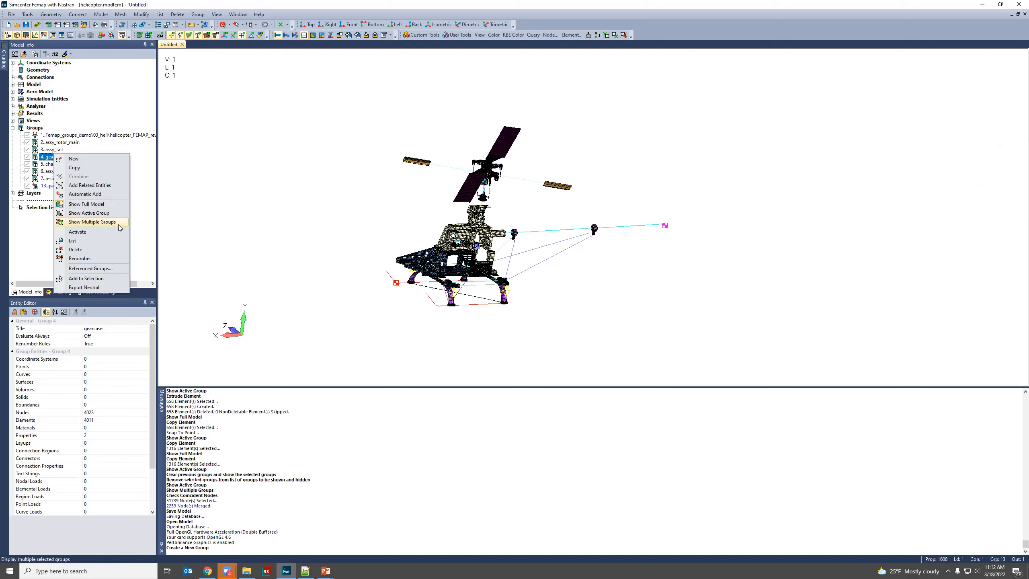
key("Escape")
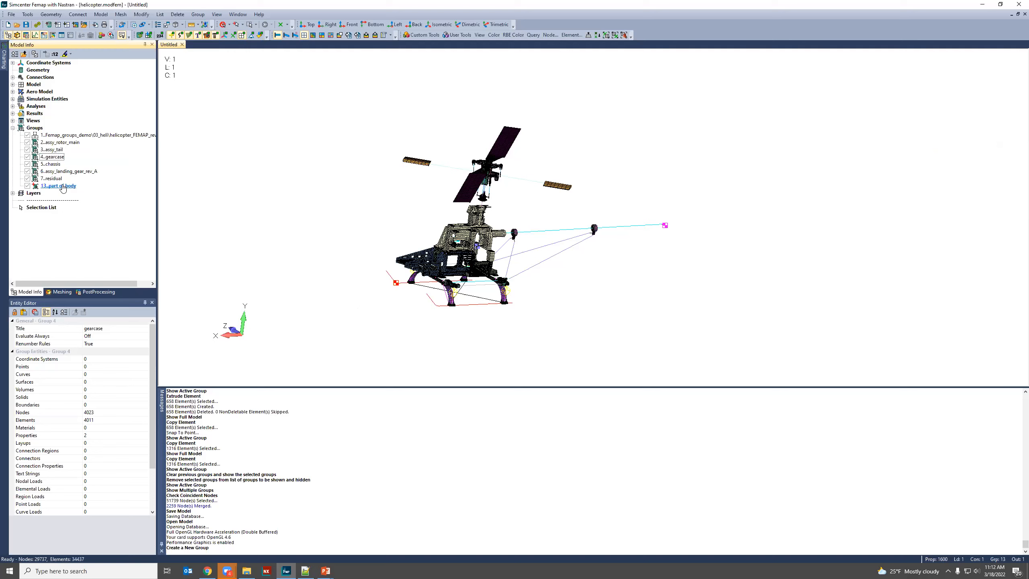
left_click(62, 186)
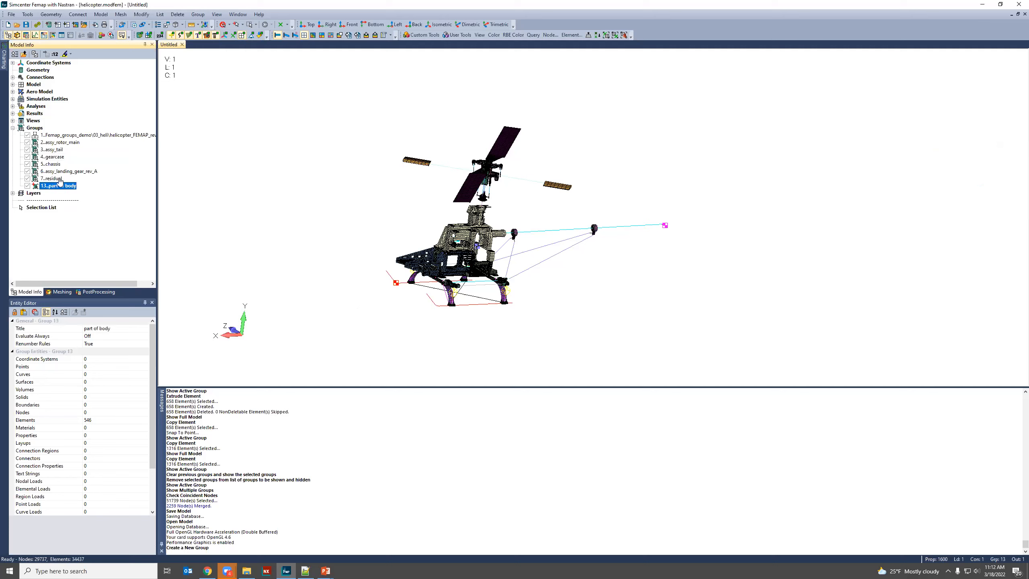
key("Up")
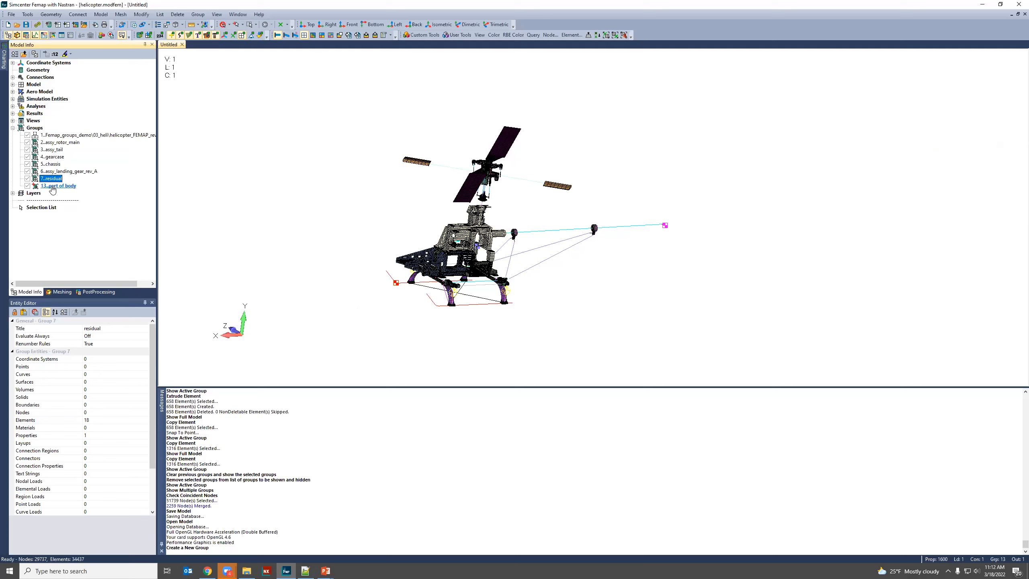
Show only the "part of body" group, autoscale the view to it and inspect its elements.
left_click(60, 187)
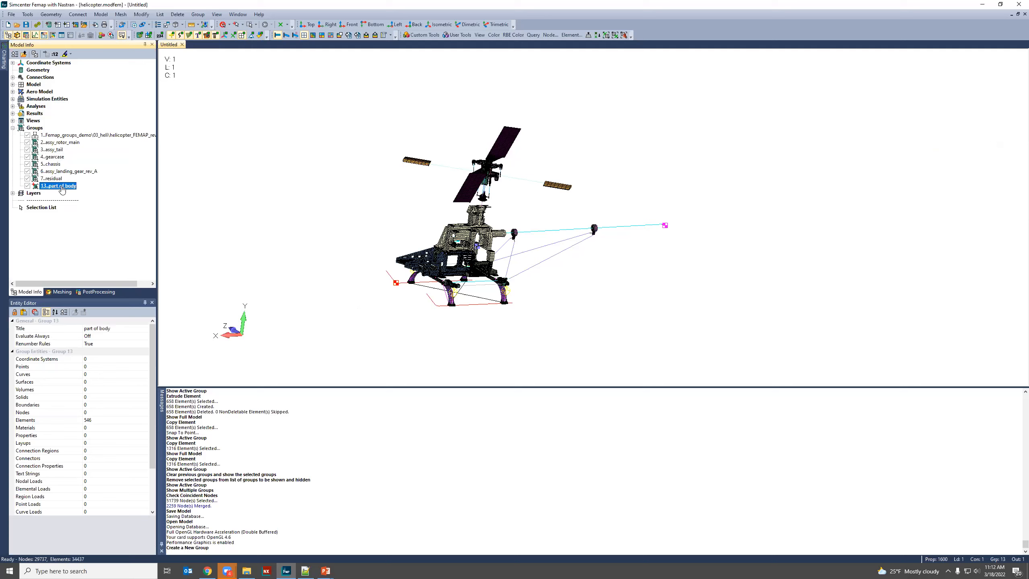
right_click(62, 189)
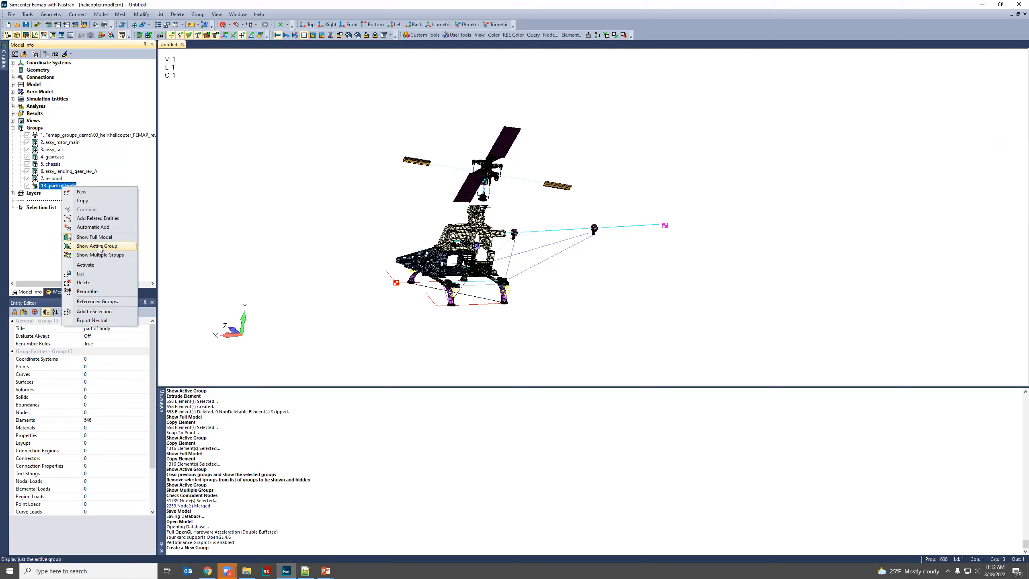
left_click(100, 247)
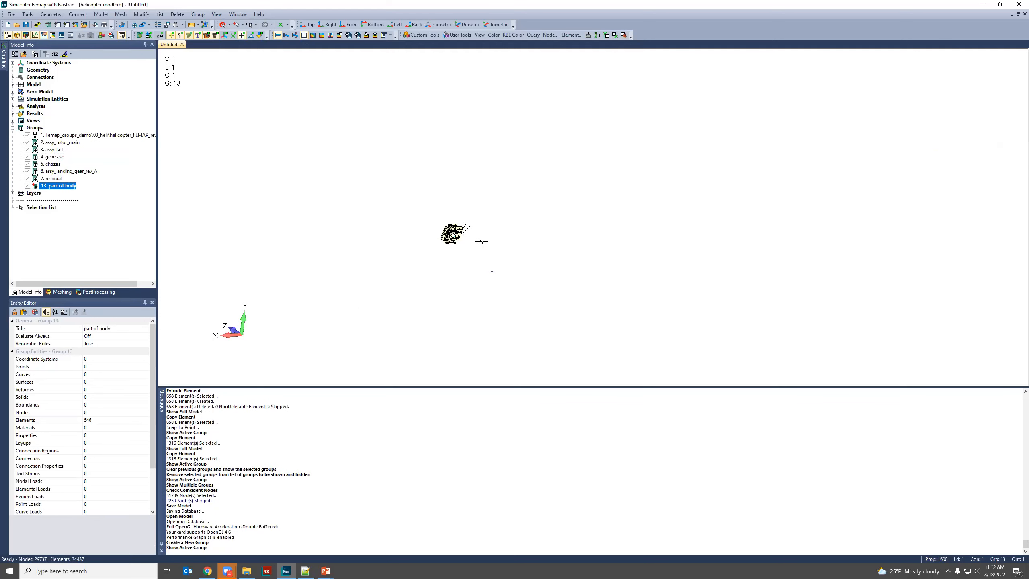
key("ctrl+shift+a")
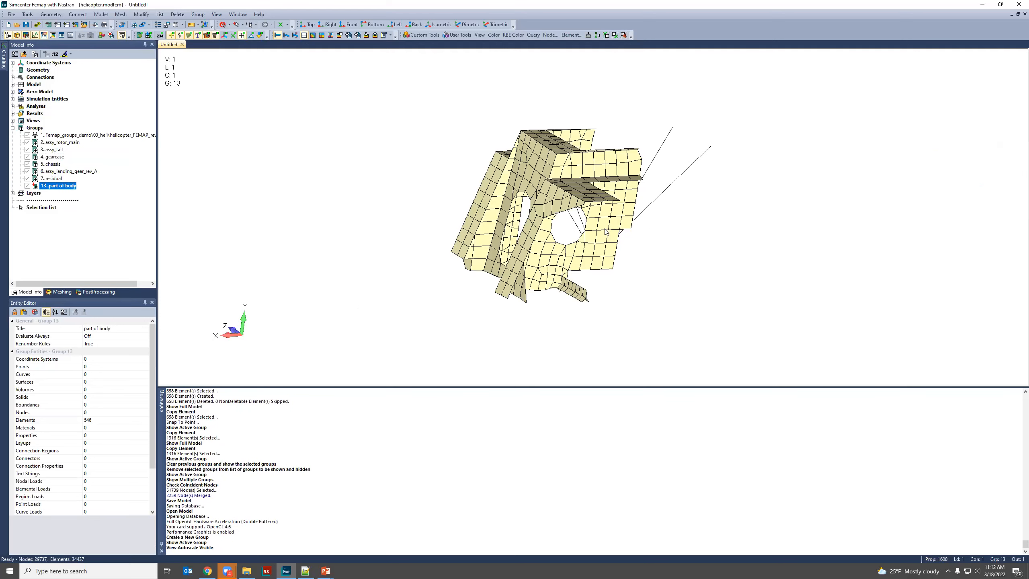
middle_click_drag(516, 240, 693, 211)
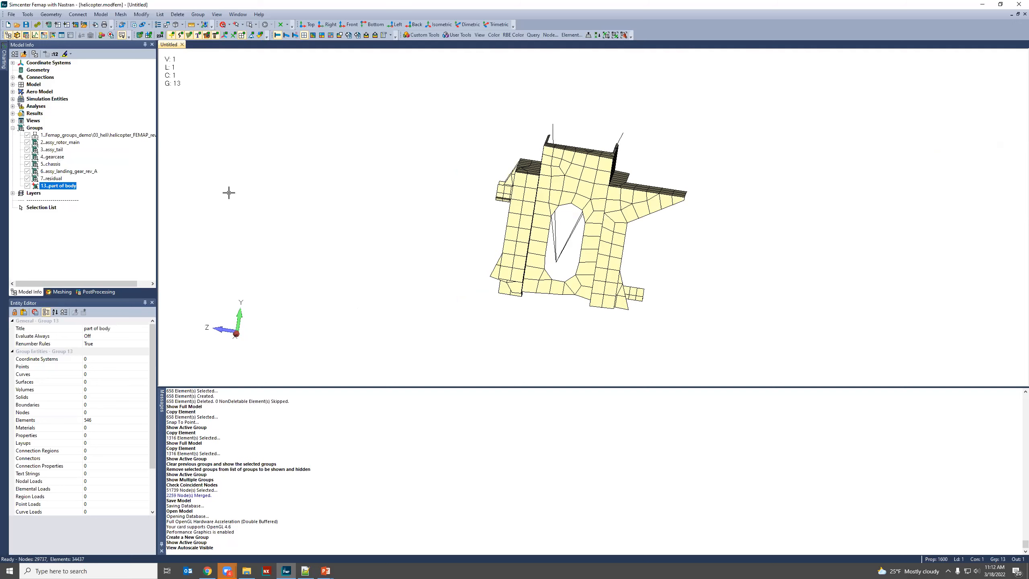
Create a new group titled "0.05thick - prop1600" and select it for editing.
right_click(57, 186)
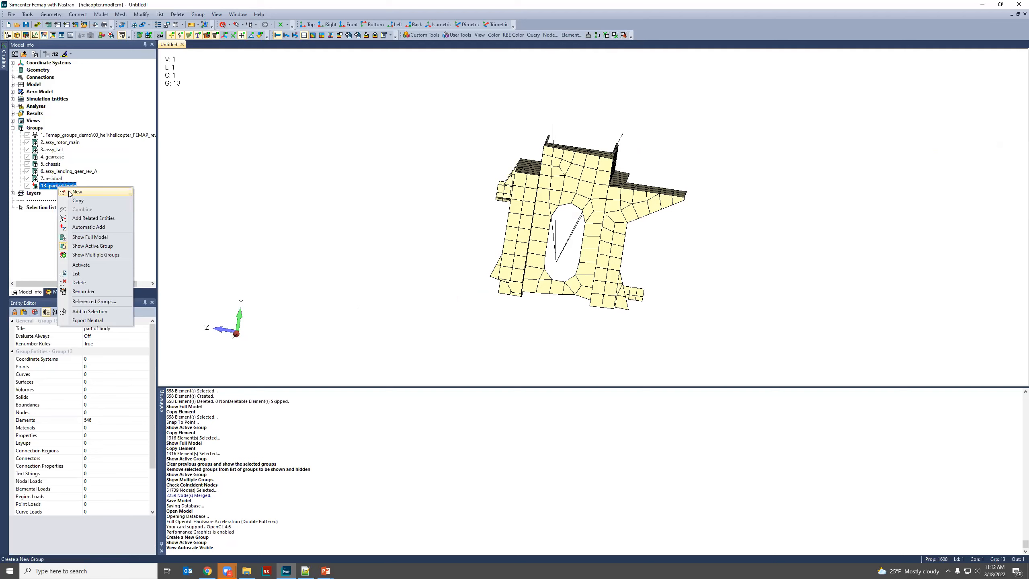
left_click(68, 191)
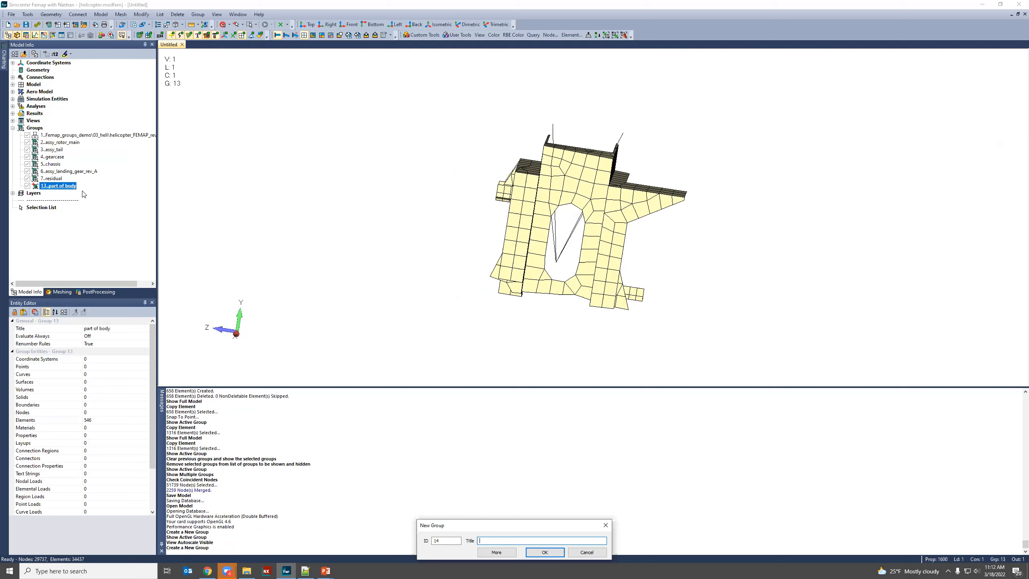
type("0.05thick - prop1600")
key("Return")
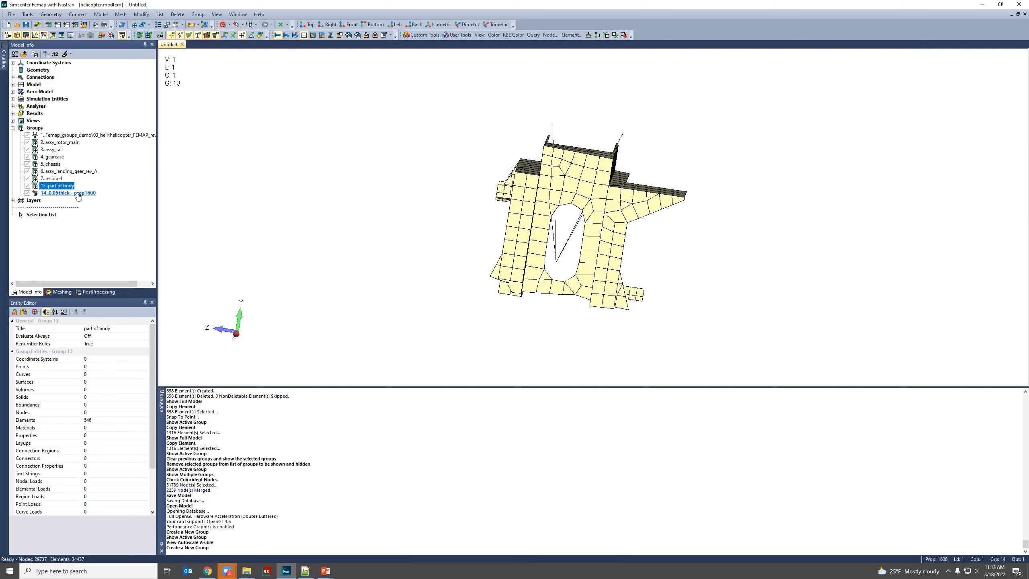
left_click(77, 193)
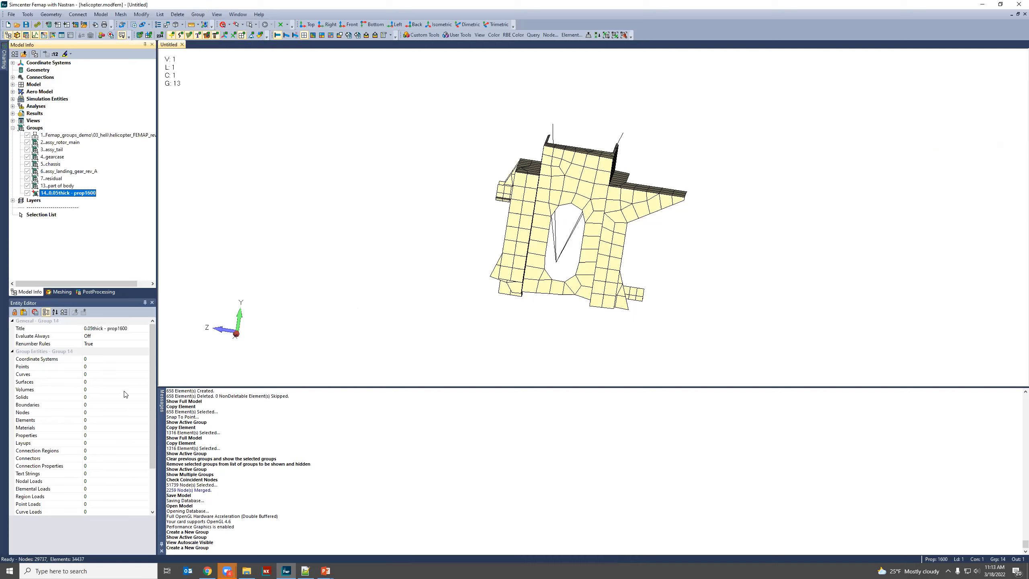
Add all elements that use property 1600 to the "0.05thick - prop1600" group, and activate the group to inspect its elements.
left_click(202, 15)
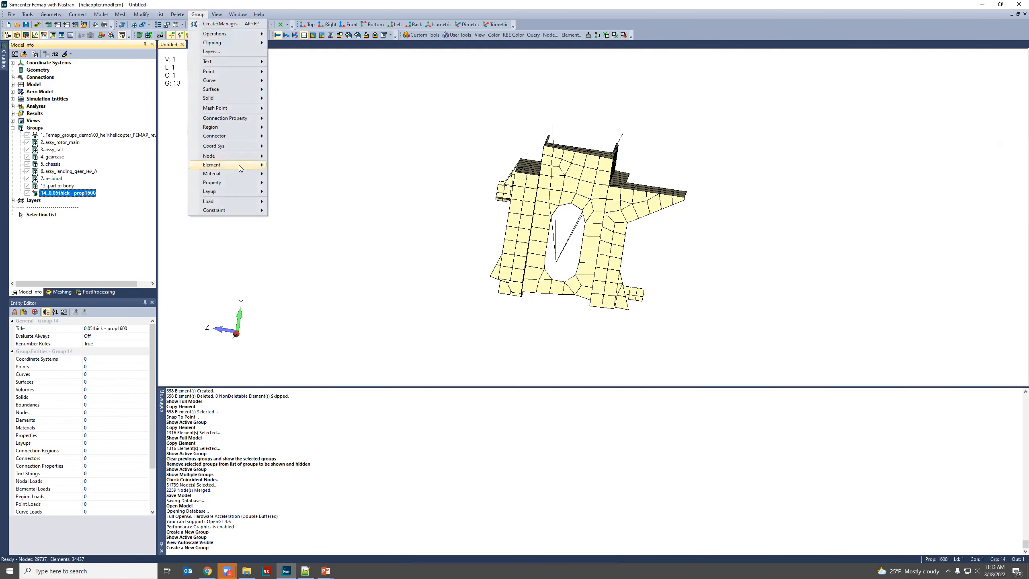
mouse_move(262, 166)
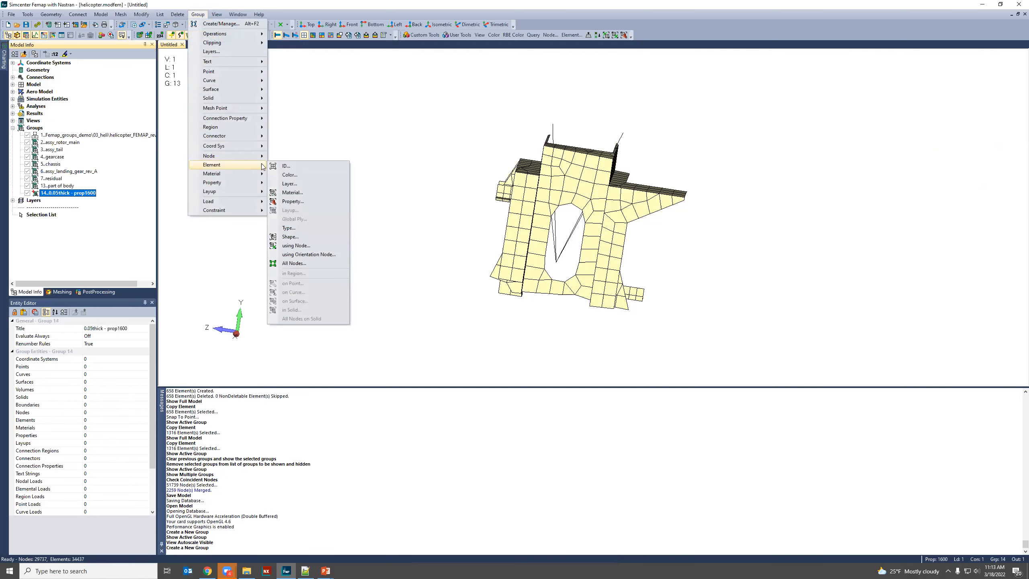
left_click(307, 203)
type("1600")
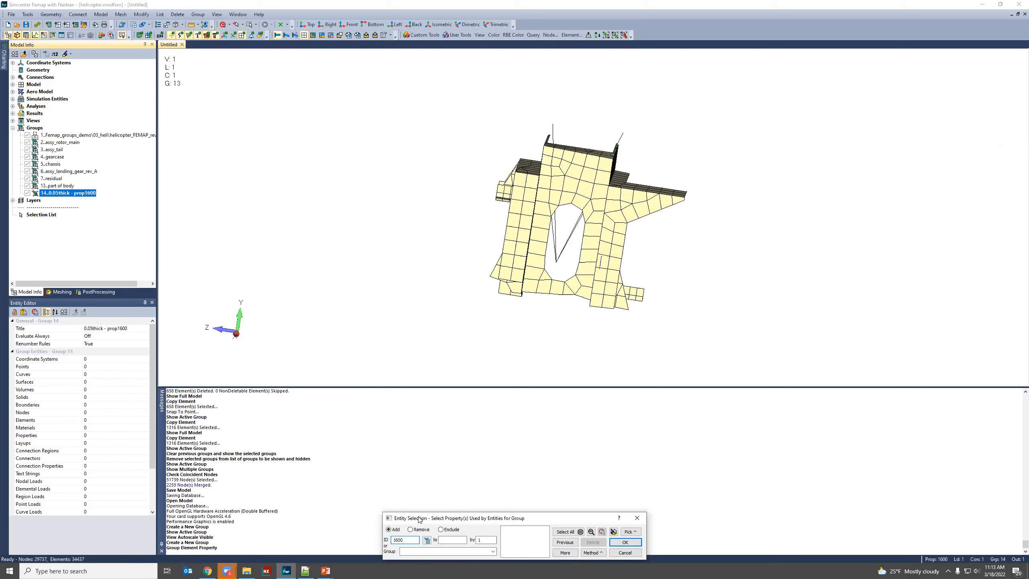
left_click(570, 552)
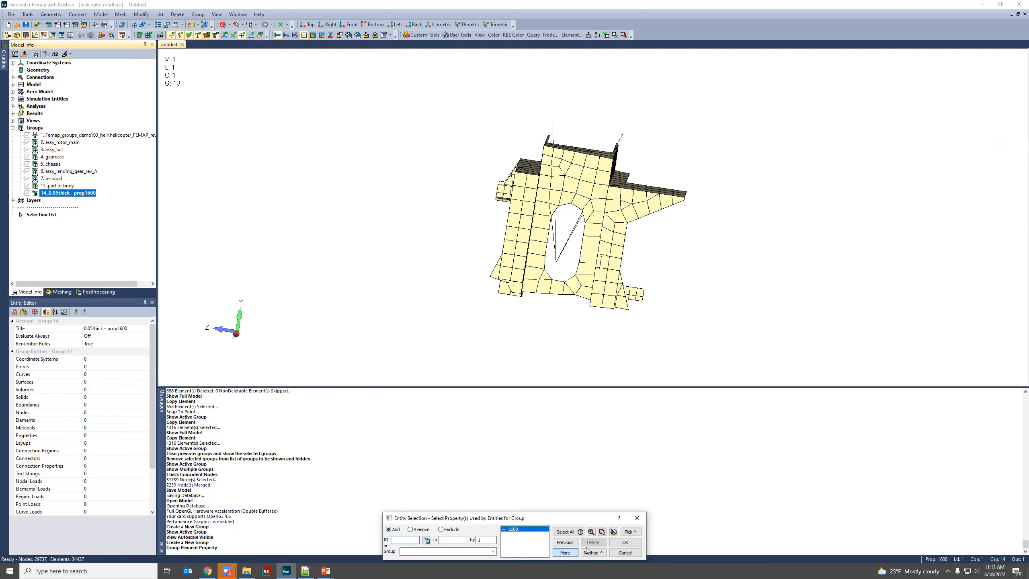
left_click(626, 542)
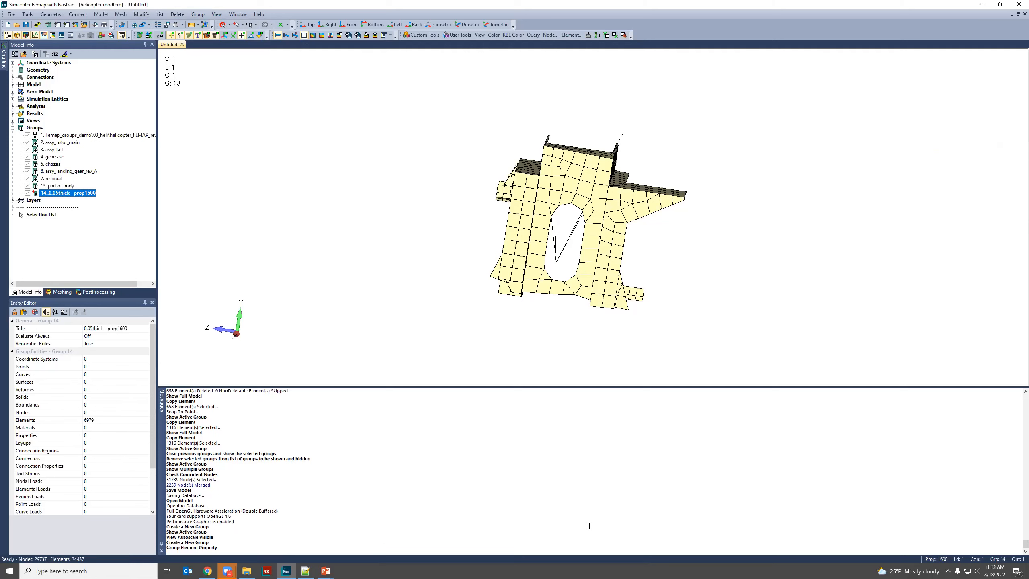
double_click(61, 193)
mouse_move(584, 203)
middle_mouse_down()
mouse_move(457, 275)
mouse_move(429, 317)
mouse_move(465, 269)
mouse_move(591, 222)
middle_mouse_up()
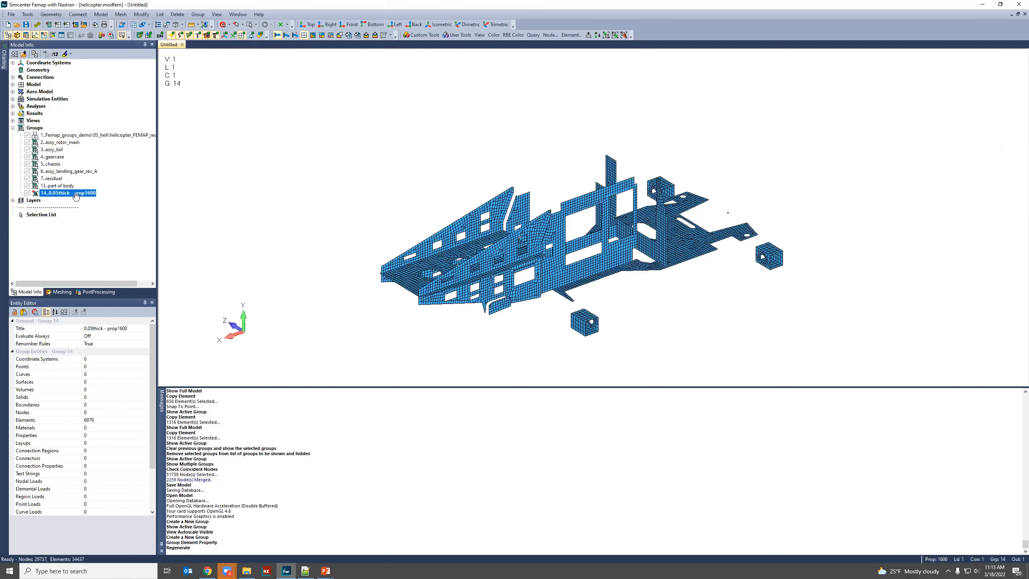
Copy the "0.05thick - prop1600" group and rename the duplicate to "Copy of 0.05thick - prop1600 -2".
right_click(76, 196)
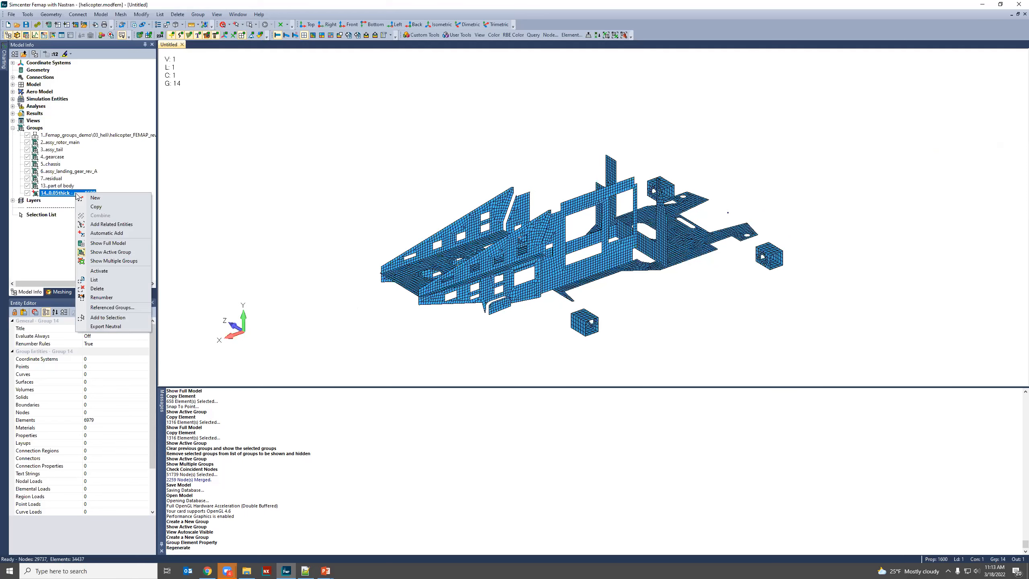
left_click(97, 207)
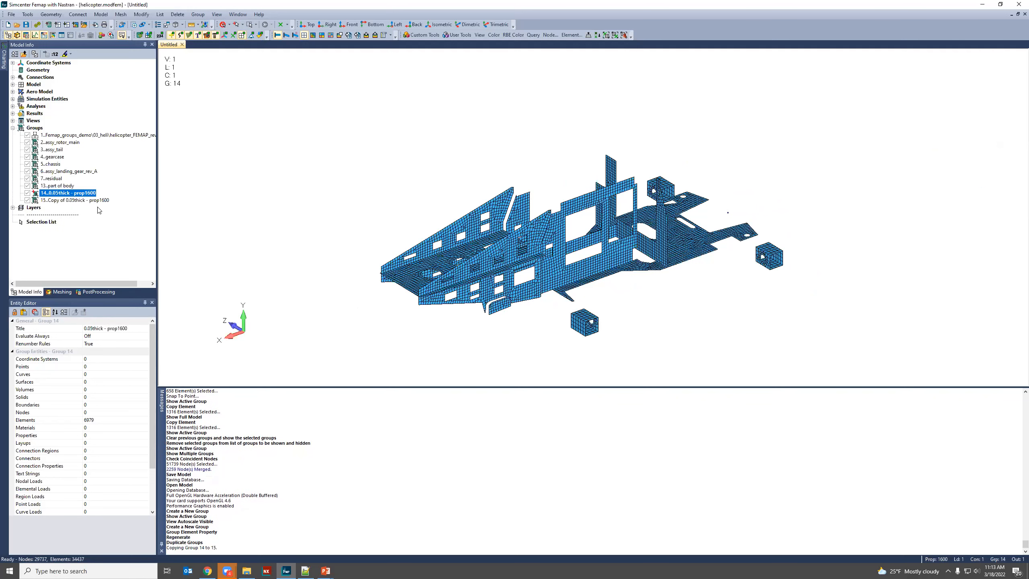
left_click(95, 200)
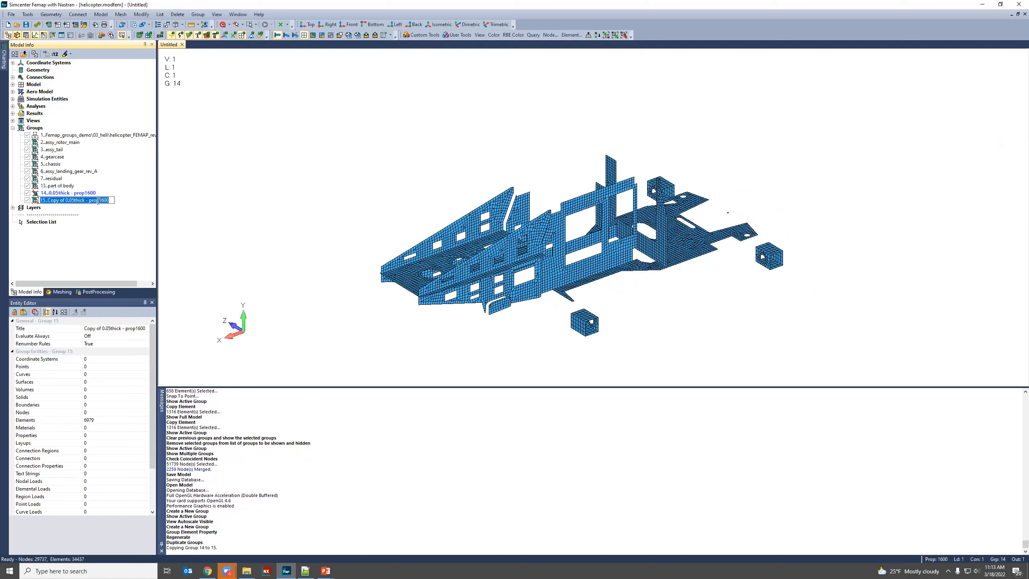
left_click(114, 201)
key("Return")
Combine the assy_tail, gearcase and chassis groups into one new group.
left_click(59, 150)
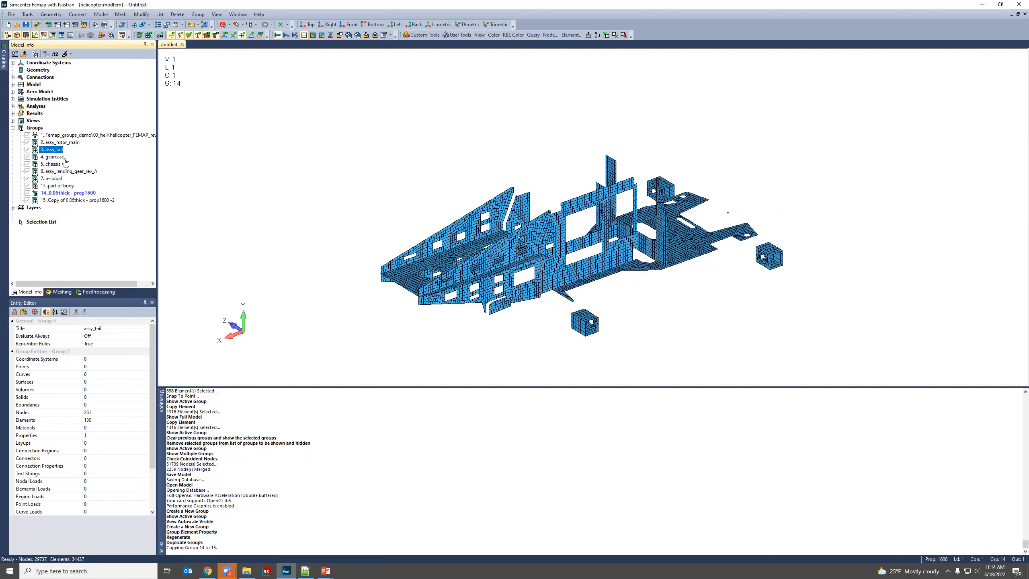
left_click(55, 164, "shift")
right_click(56, 166)
left_click(96, 186)
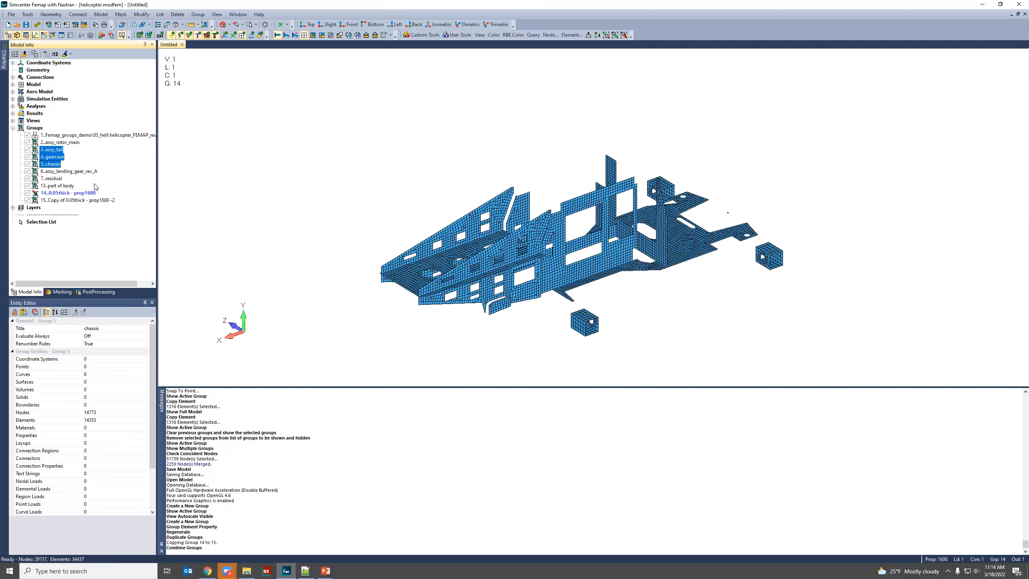
Display the combined 3+4+5 group and inspect the whole assembly, including the tail.
left_click(55, 209)
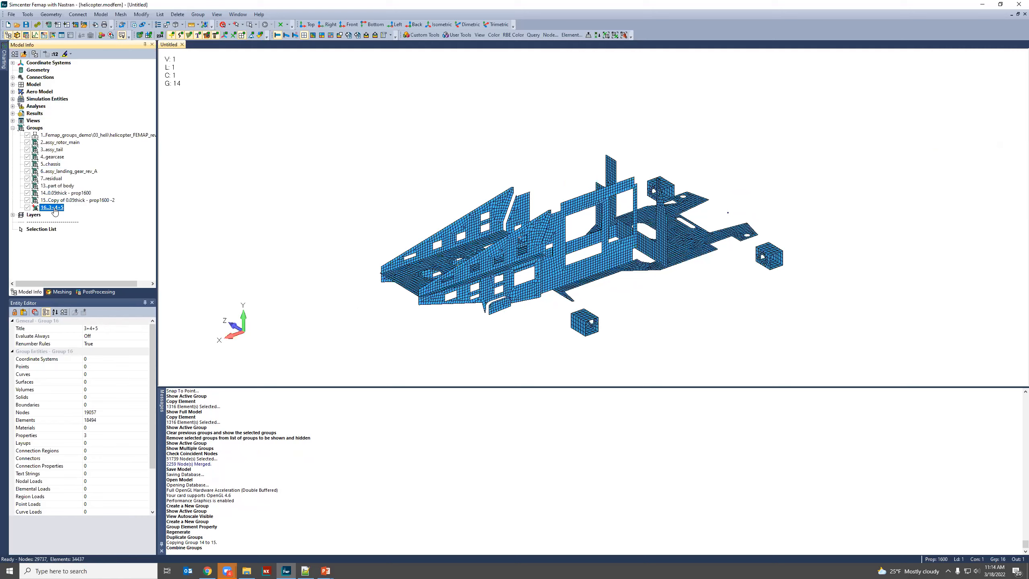
double_click(55, 209)
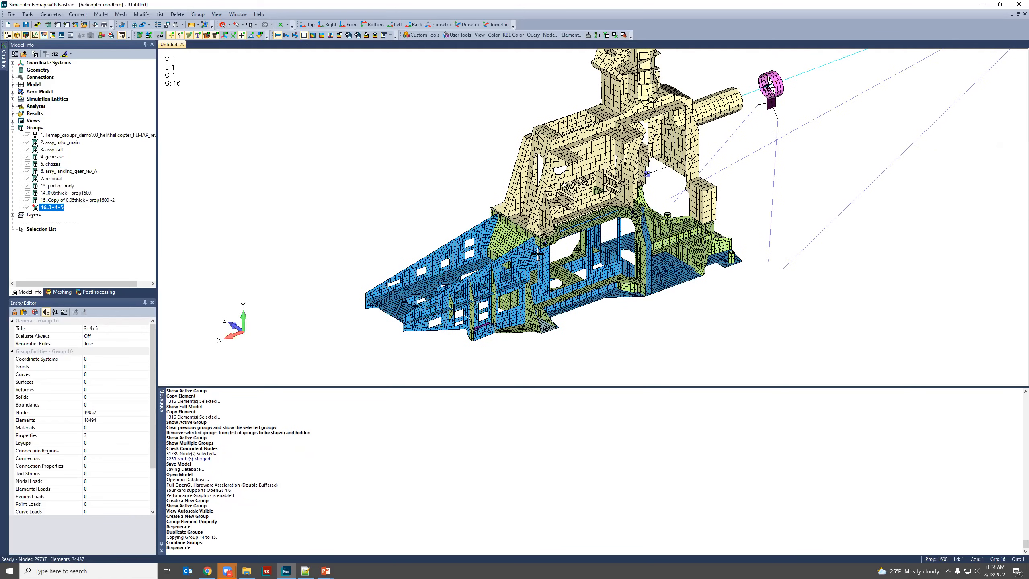
middle_click_drag(584, 206, 540, 241, "ctrl")
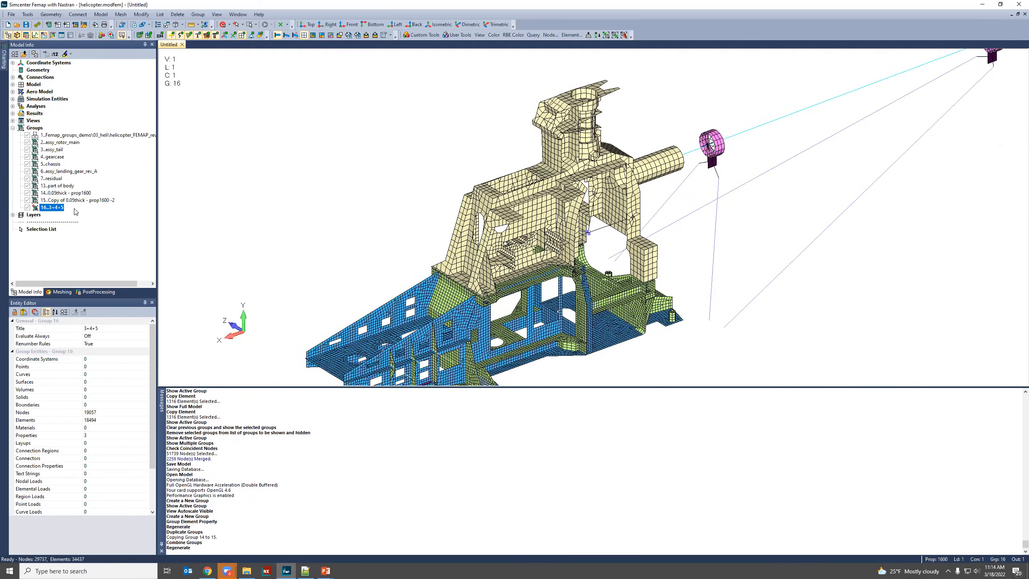
scroll(543, 161, "down", 3)
scroll(543, 161, "down", 2)
middle_click_drag(706, 251, 644, 249, "ctrl")
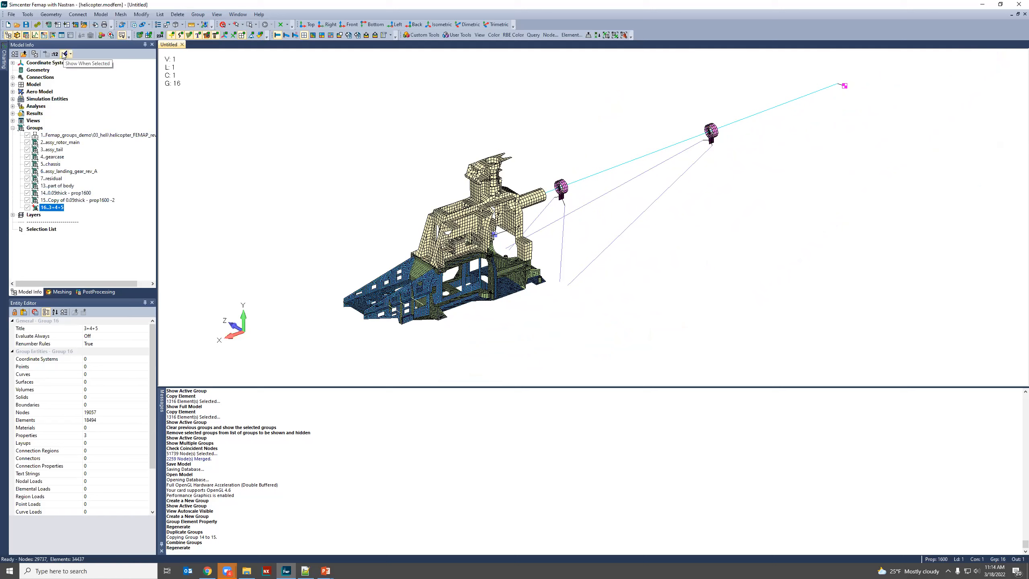
Highlight the assy_tail group in the model using Show When Selected, and turn the highlighting off again.
left_click(56, 200)
left_click(51, 208)
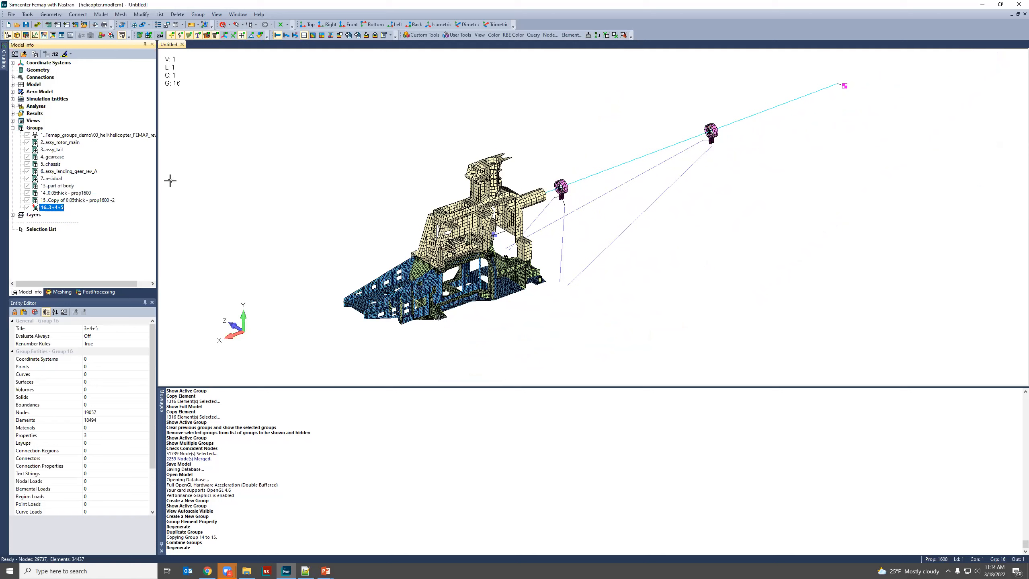
left_click(50, 151)
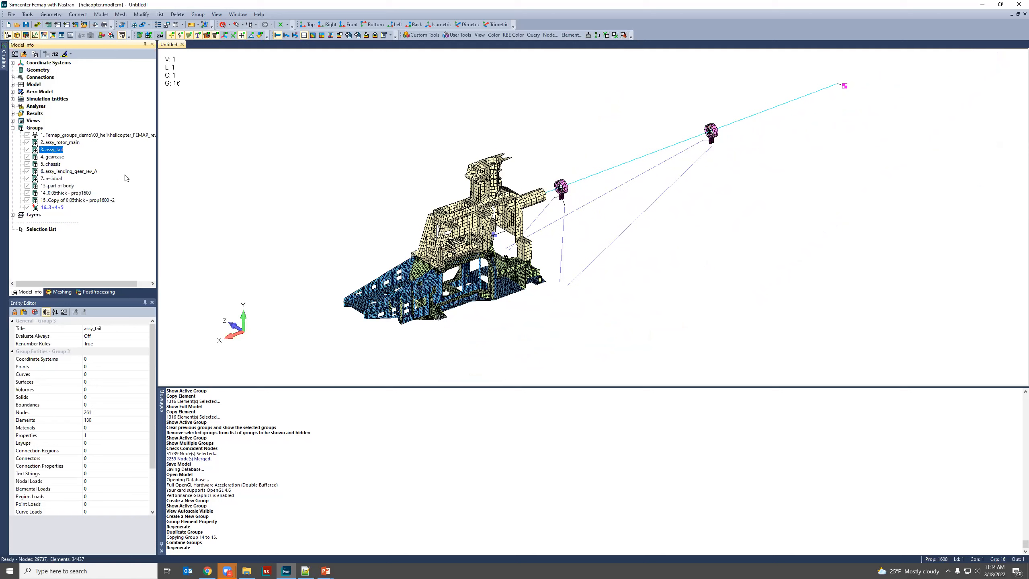
left_click(66, 55)
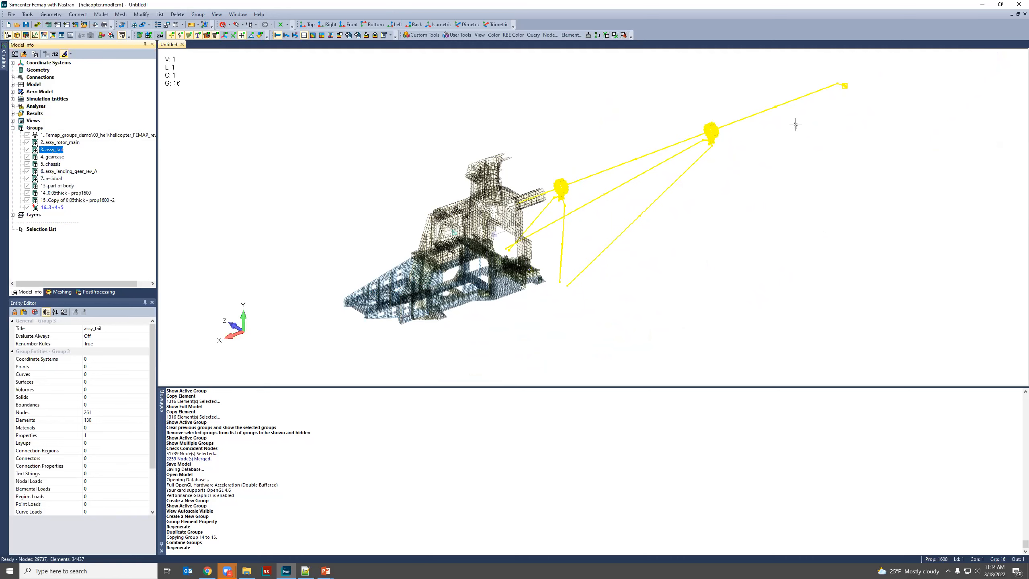
left_click(65, 54)
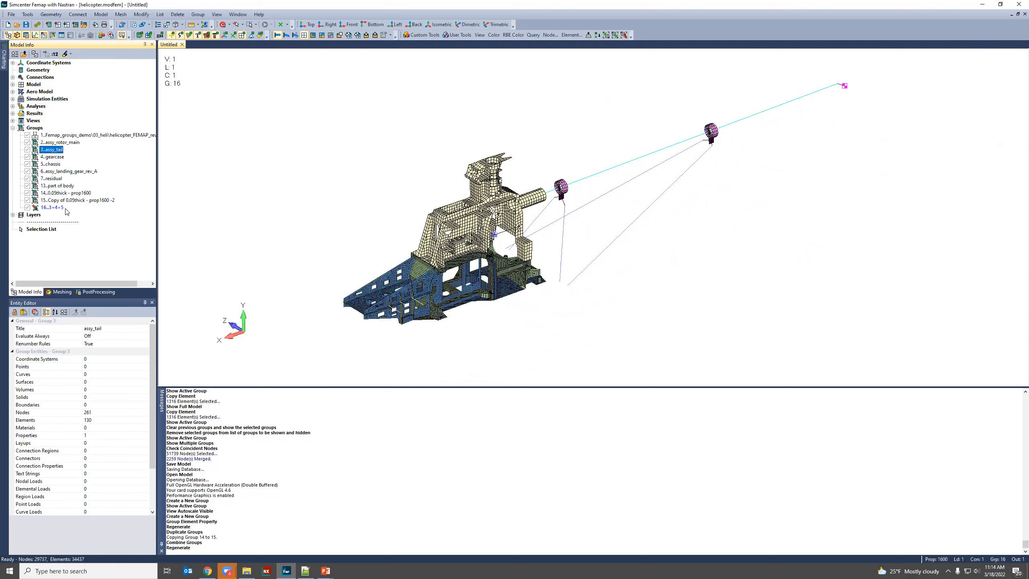
Switch the display to multiple groups and check the visibility options of the assy_landing_gear_rev_A group.
right_click(50, 208)
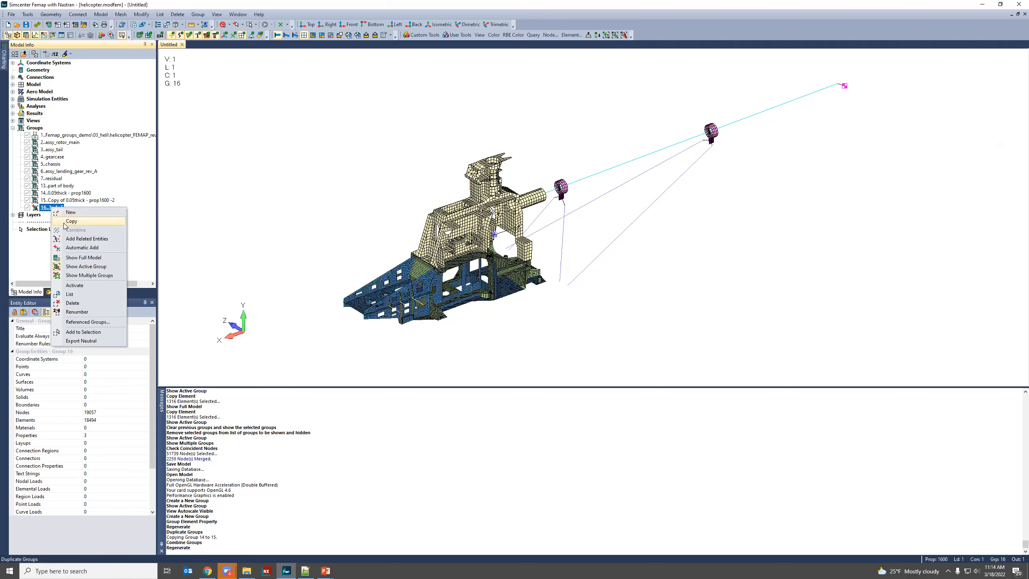
left_click(88, 276)
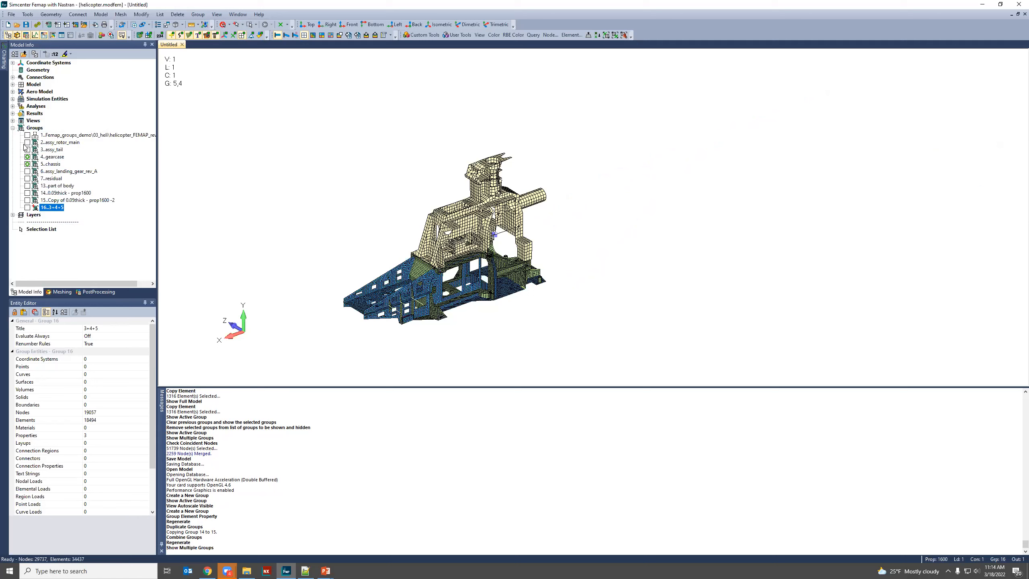
right_click(28, 174)
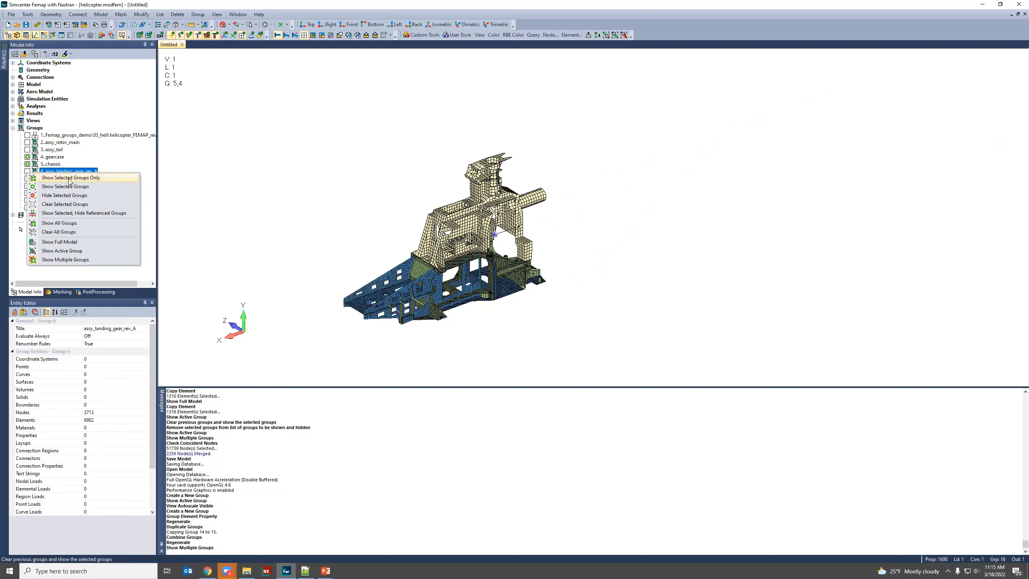
left_click(82, 156)
left_click(82, 156)
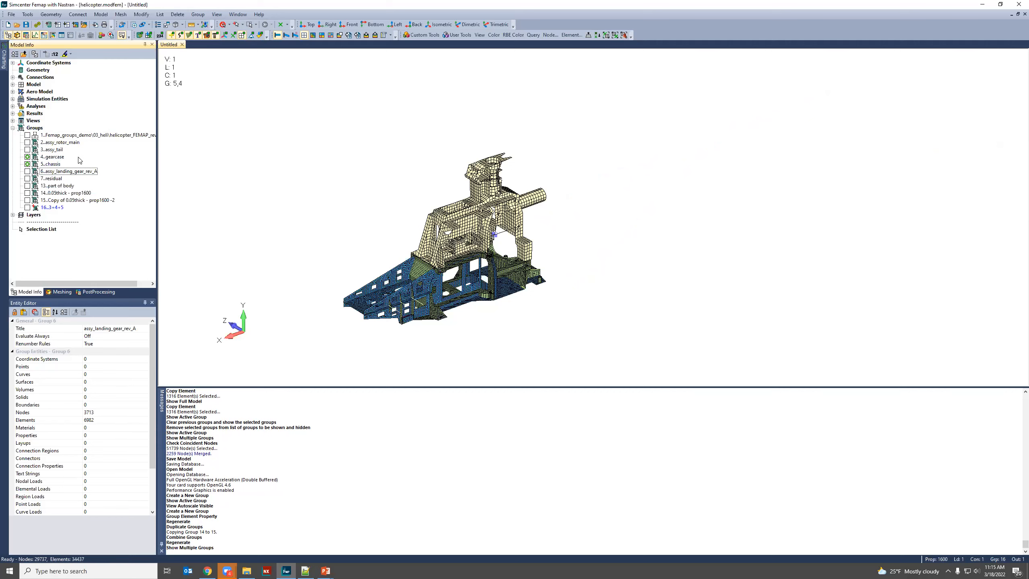
Show only the gearcase group and hide the elements of the "part of body" group from it.
right_click(29, 156)
left_click(65, 159)
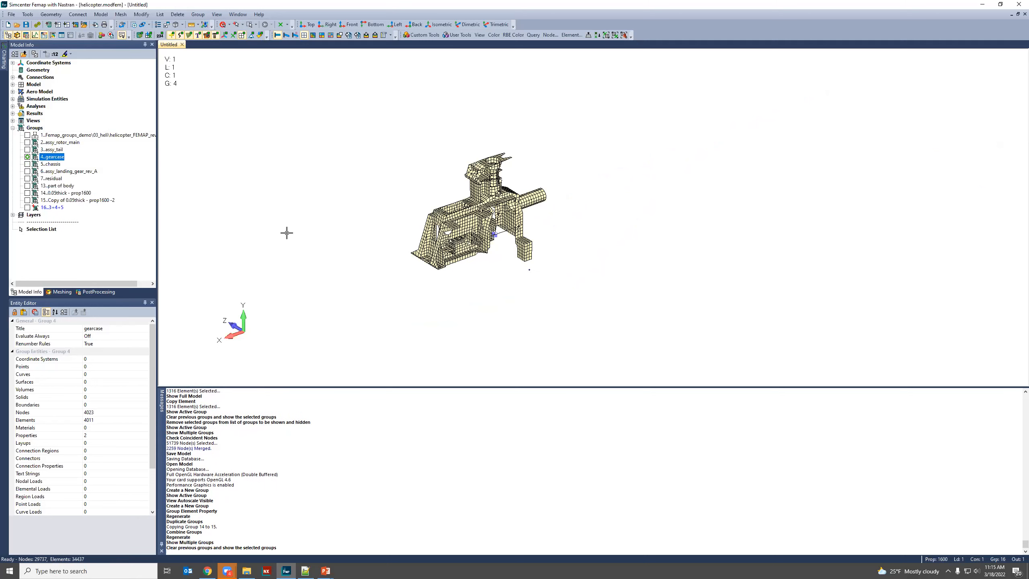
right_click(28, 186)
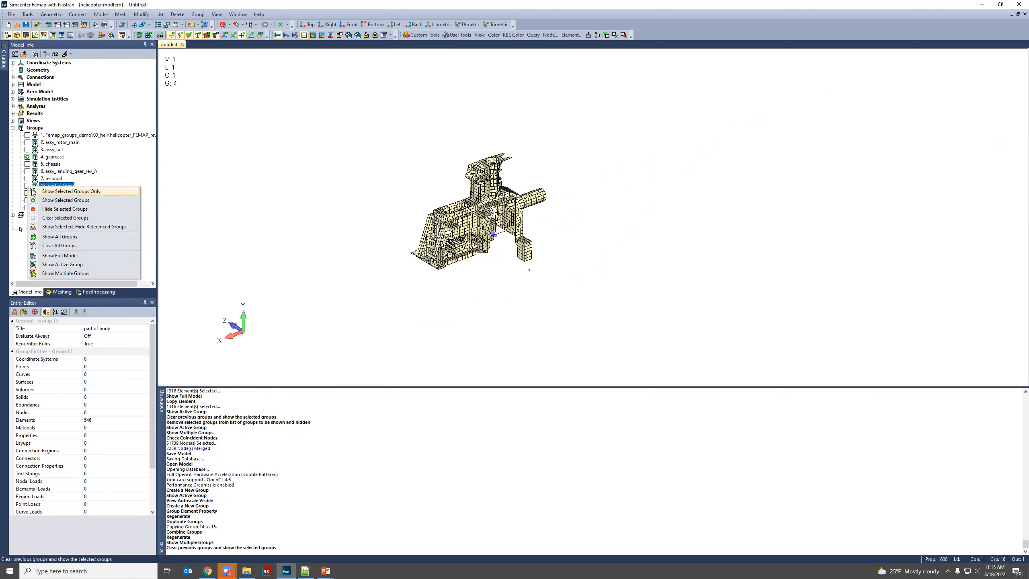
left_click(46, 209)
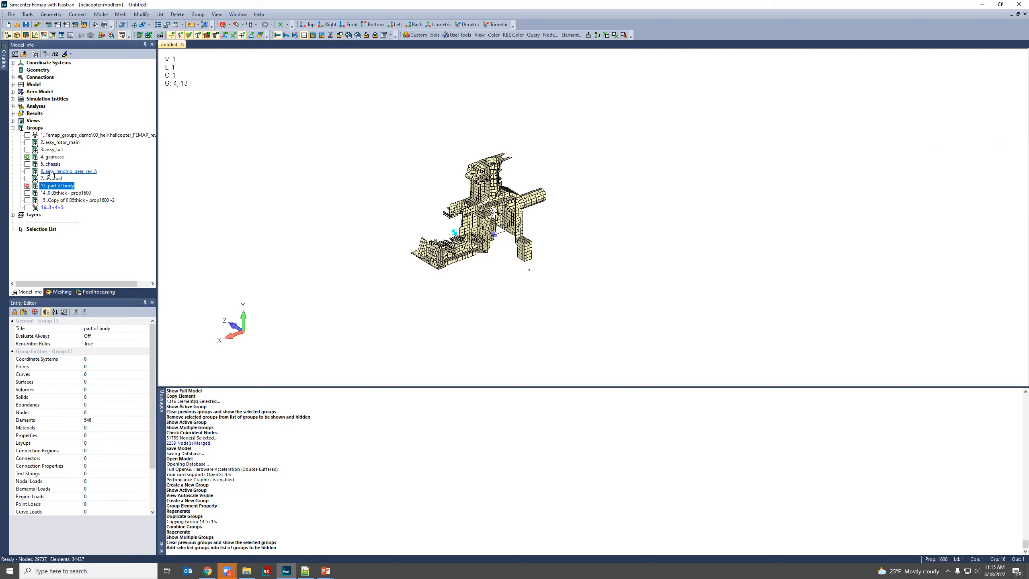
Switch to the slide presentation, advance to the "Group, Advanced Use" slide and return to Femap.
key("alt+Tab")
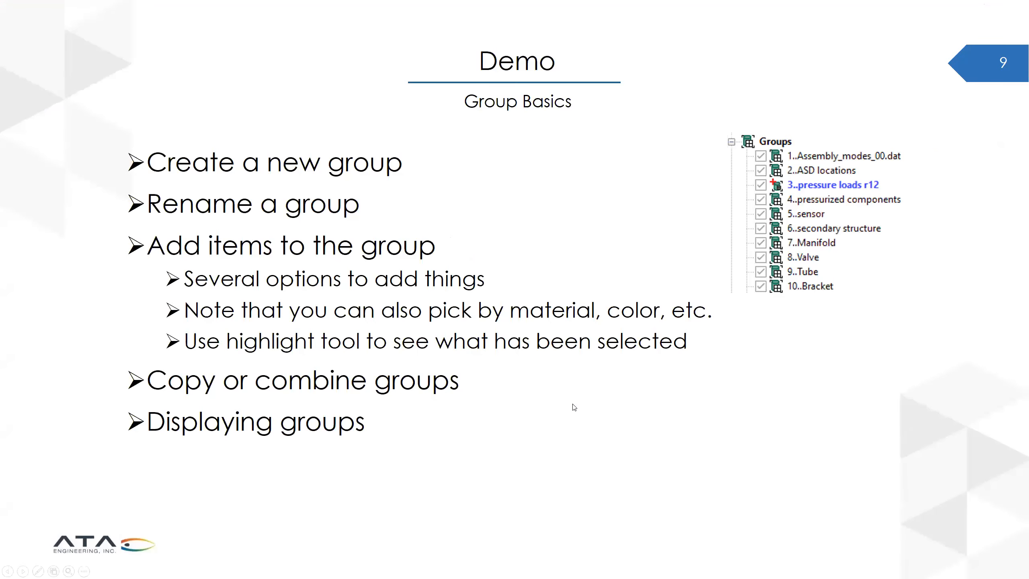
key("Right")
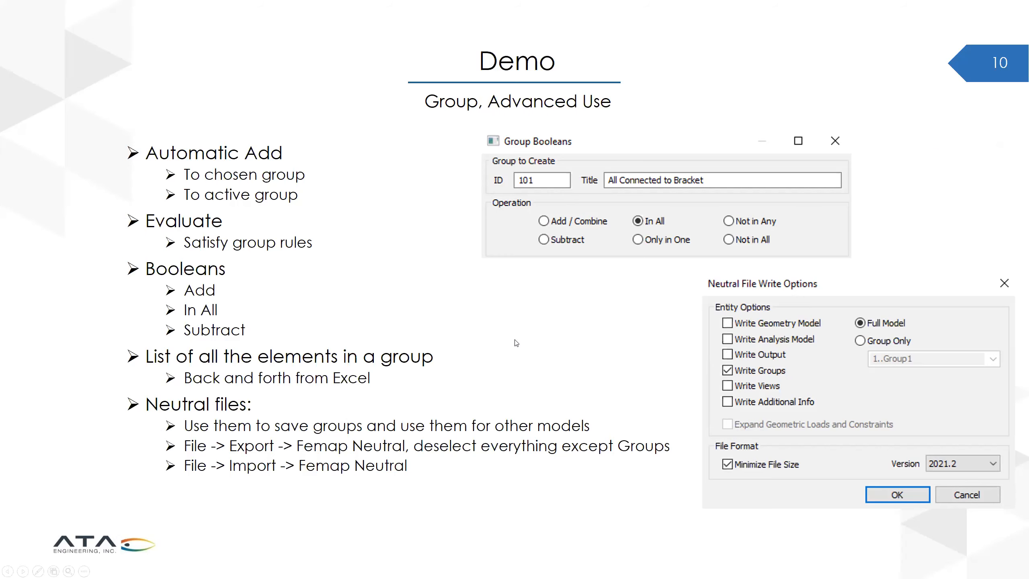
key("alt+Tab")
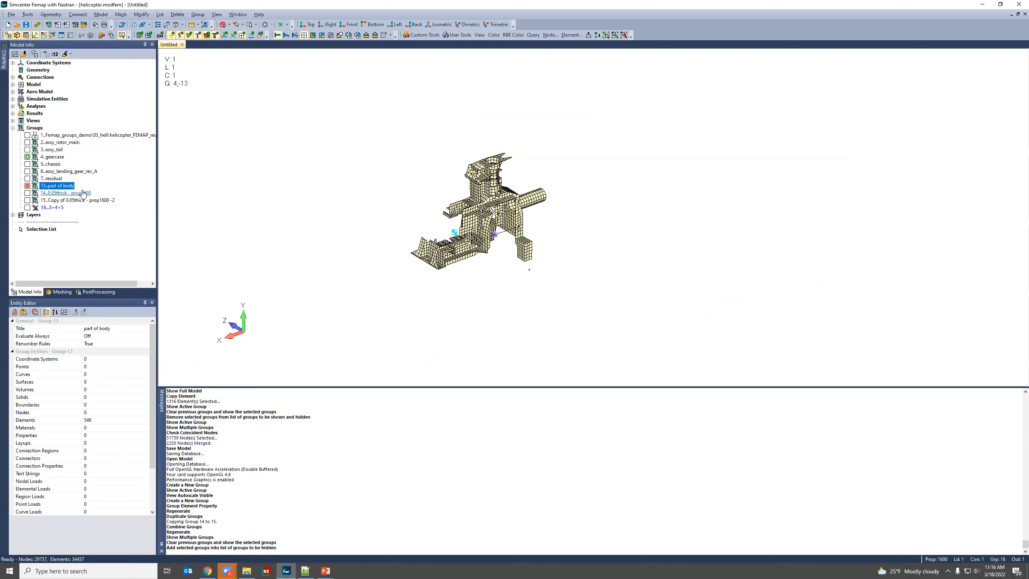
Activate the chassis, "0.05thick - prop1600" and 3+4+5 groups in turn, and display only the active 3+4+5 group up close.
double_click(50, 164)
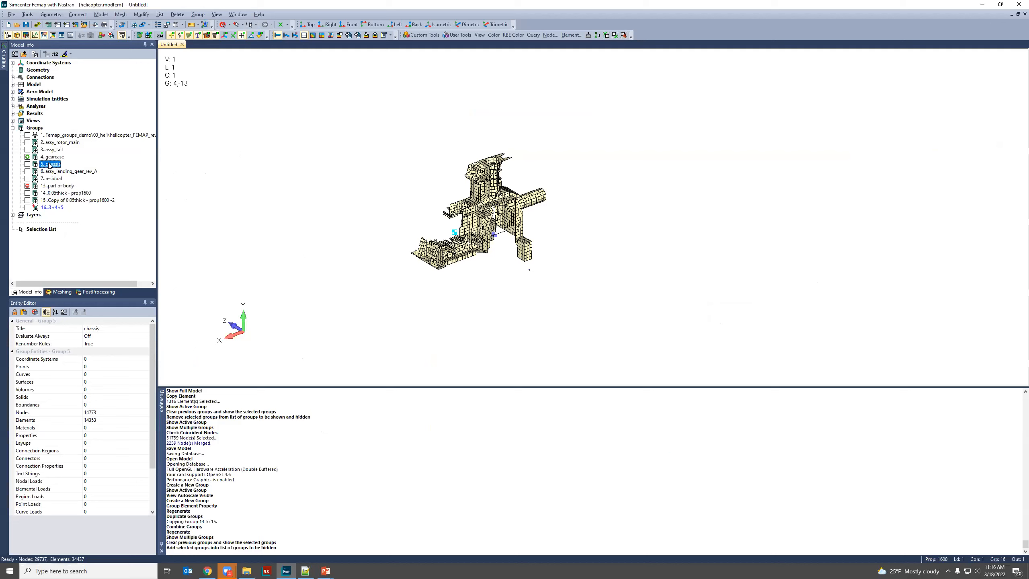
double_click(59, 193)
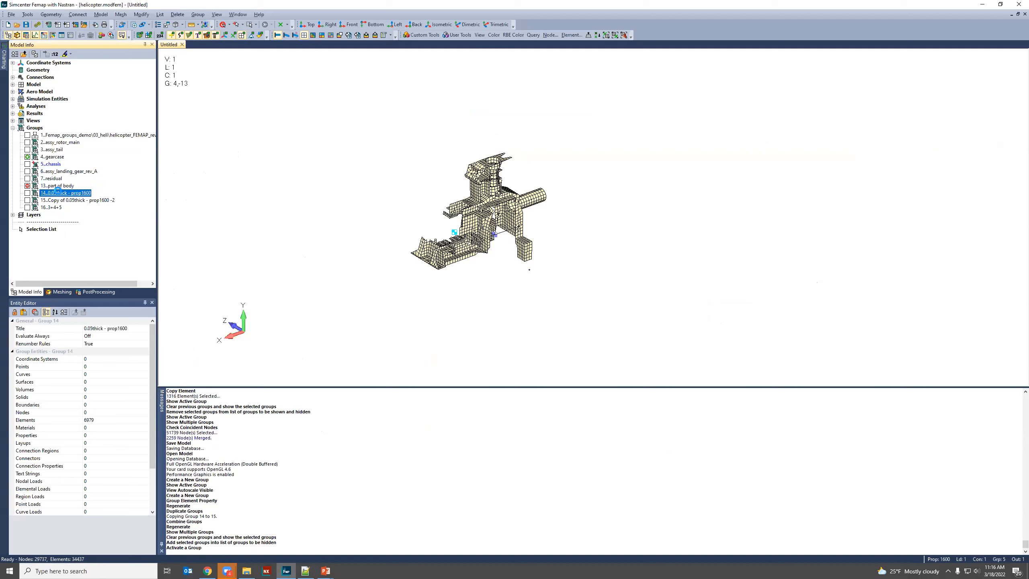
right_click(60, 194)
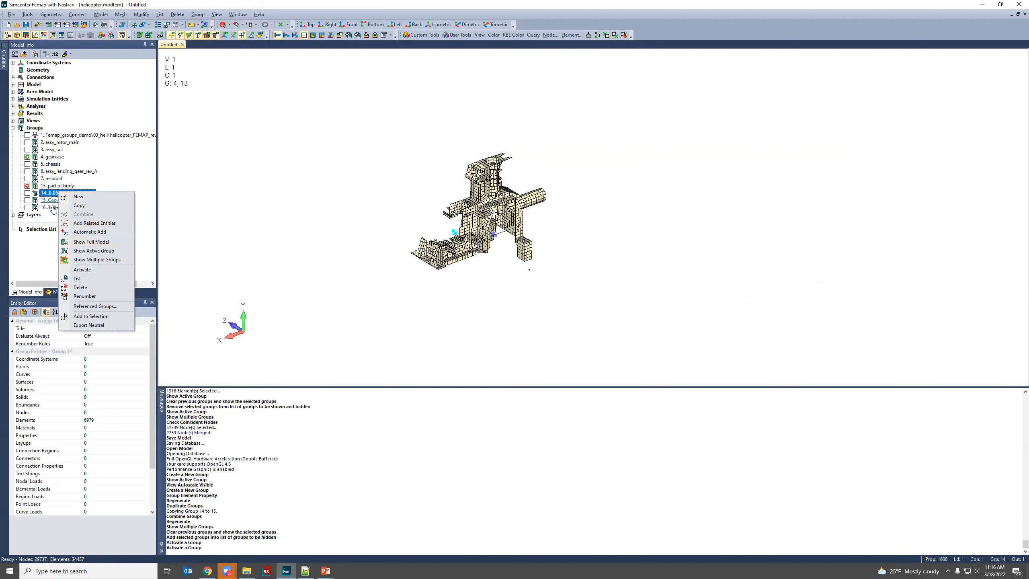
double_click(53, 208)
right_click(53, 207)
left_click(76, 267)
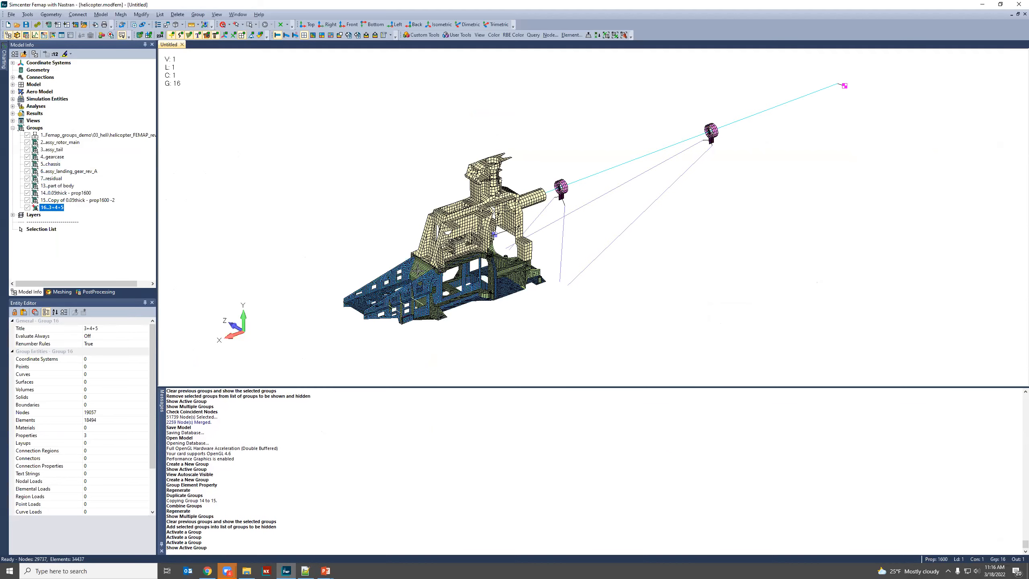
scroll(505, 256, "up", 4)
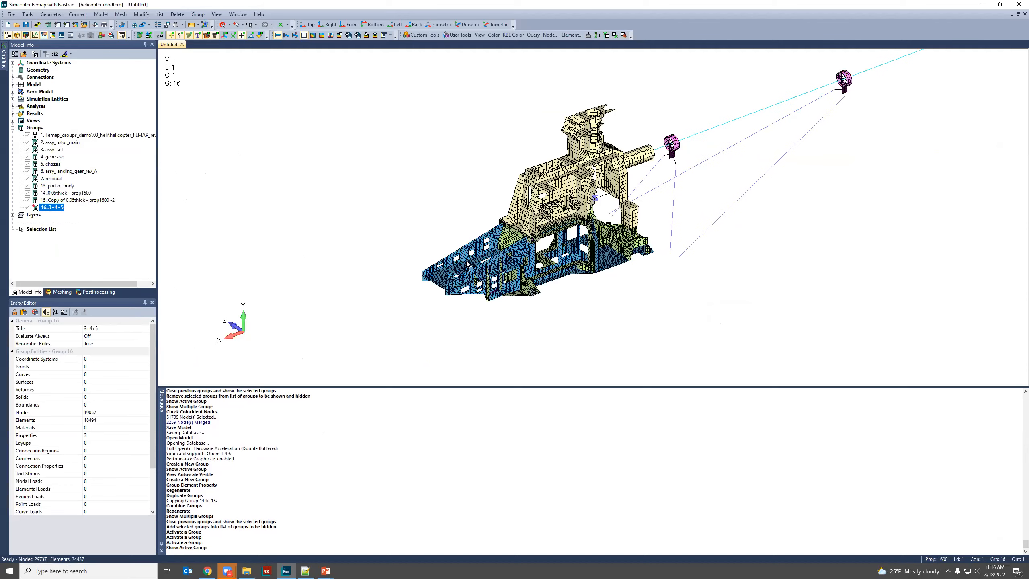
scroll(477, 280, "up", 1)
scroll(453, 299, "up", 1)
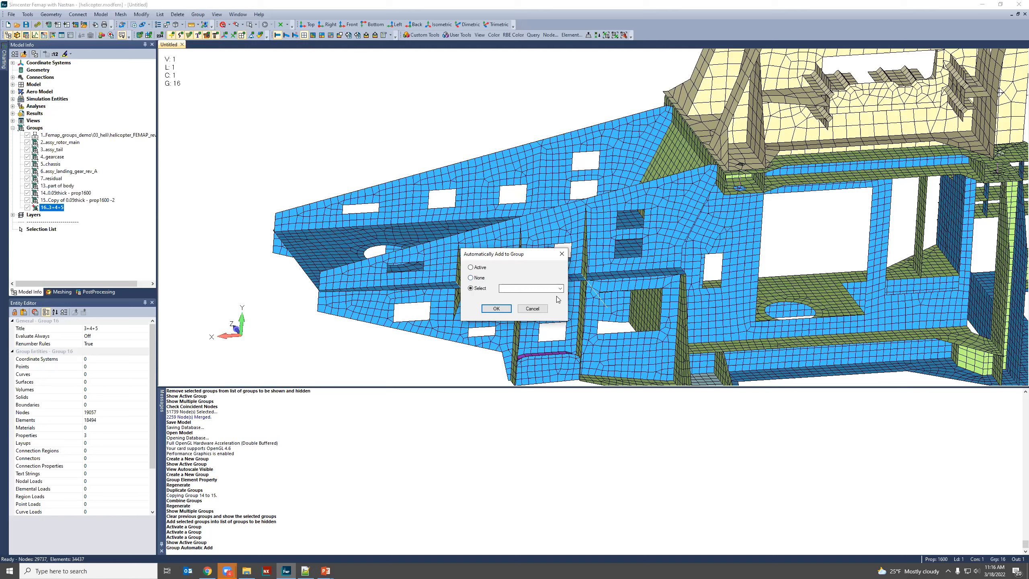
Set Automatic Add to place newly created entities in the active group.
left_click(559, 288)
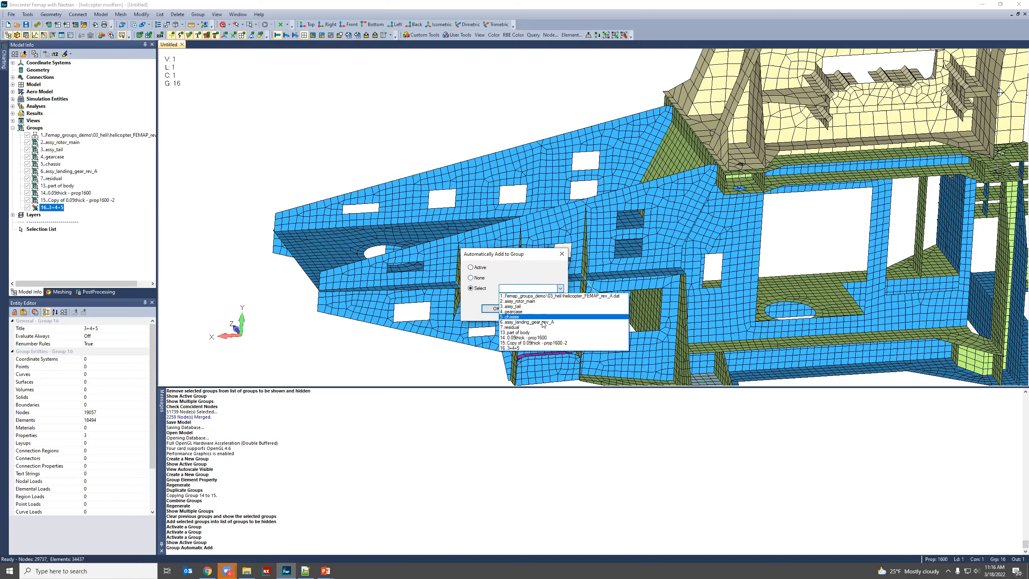
left_click(480, 271)
left_click(478, 269)
left_click(496, 309)
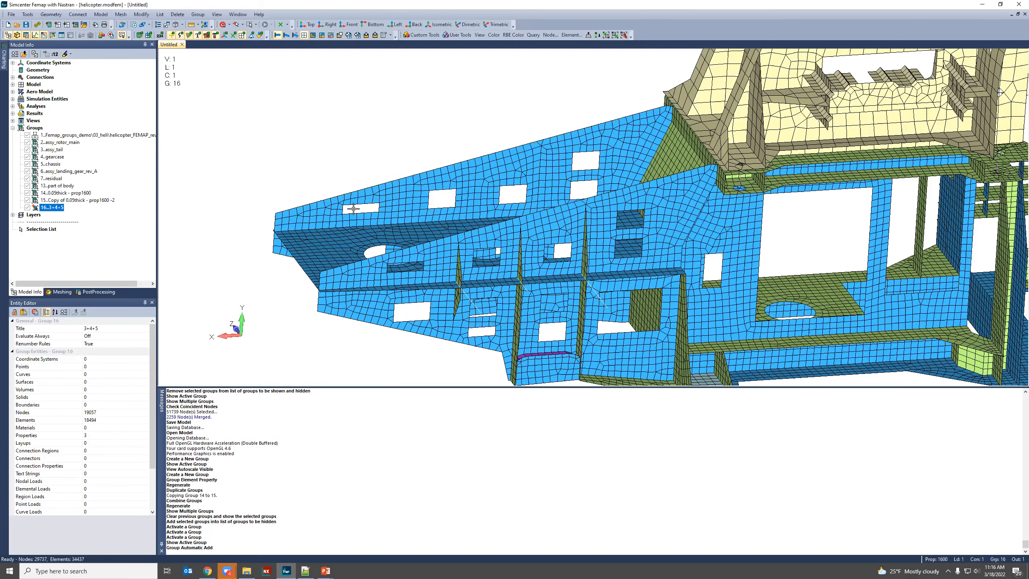
scroll(354, 208, "up", 3)
left_click(101, 14)
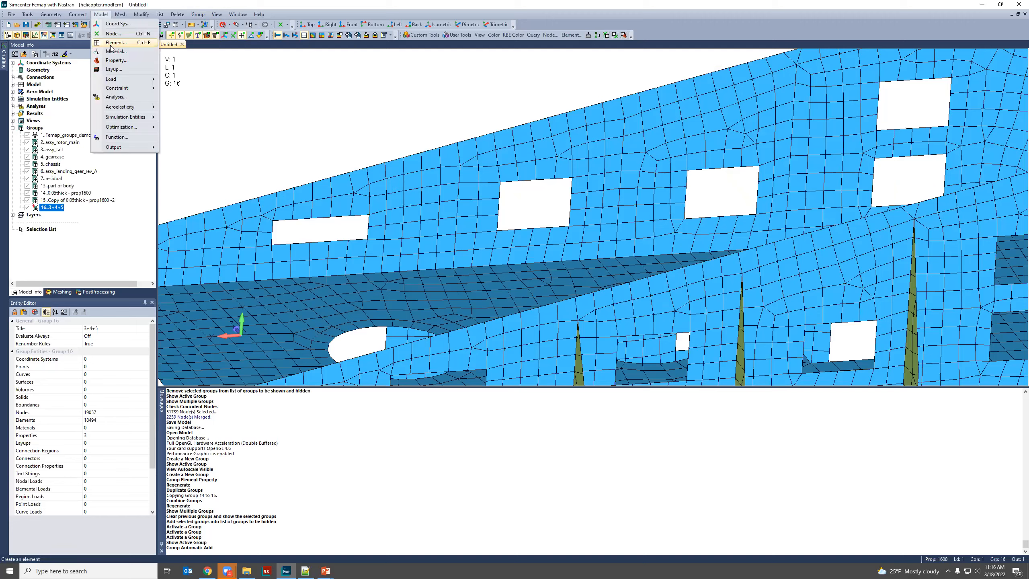
left_click(113, 43)
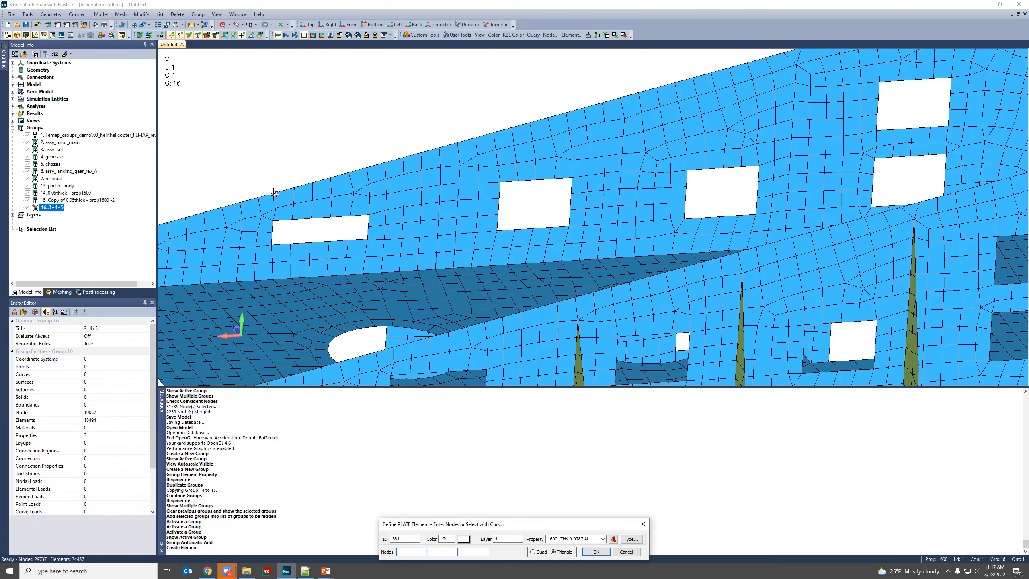
left_click(274, 226)
left_click(417, 552)
left_click(272, 233)
left_click(292, 219)
Create a triangular plate element with property 1600 across the upper corner of the foremost rectangular cutout.
left_click(106, 13)
left_click(117, 44)
left_click(272, 221)
left_click(272, 233)
left_click(292, 219)
left_click(596, 551)
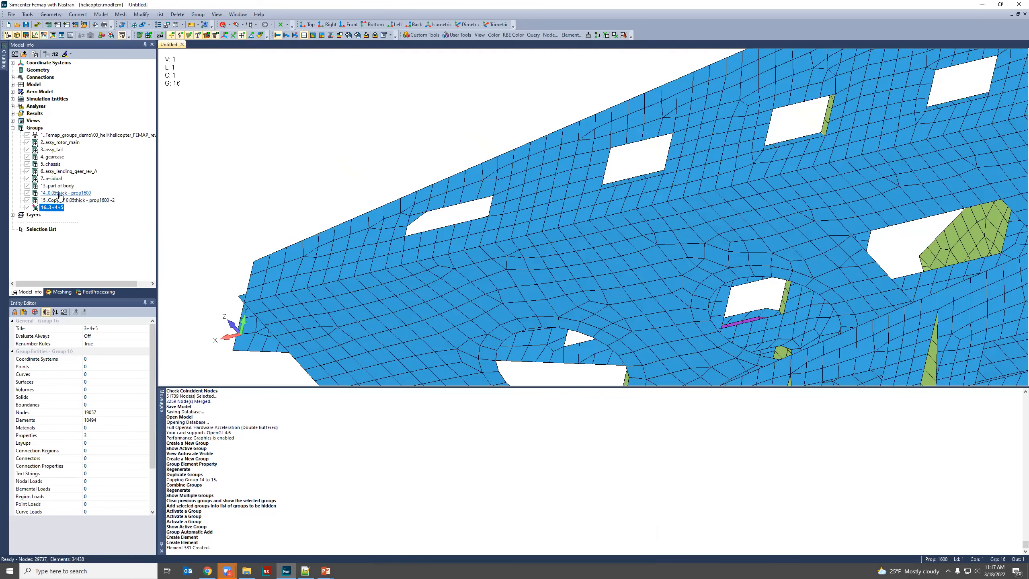
Activate the "0.05thick - prop1600" group and evaluate it against its rules.
double_click(59, 193)
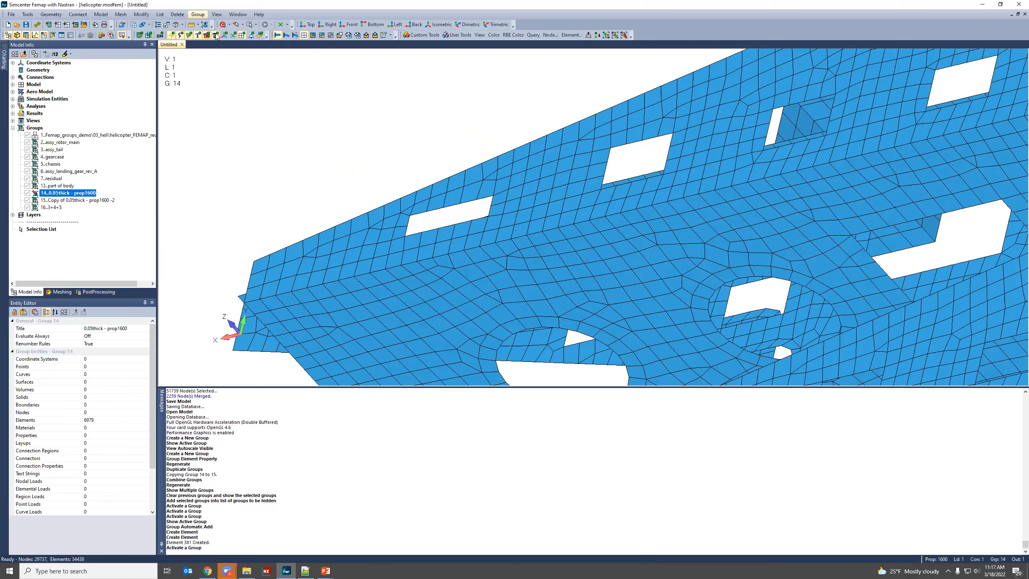
left_click(198, 15)
mouse_move(217, 37)
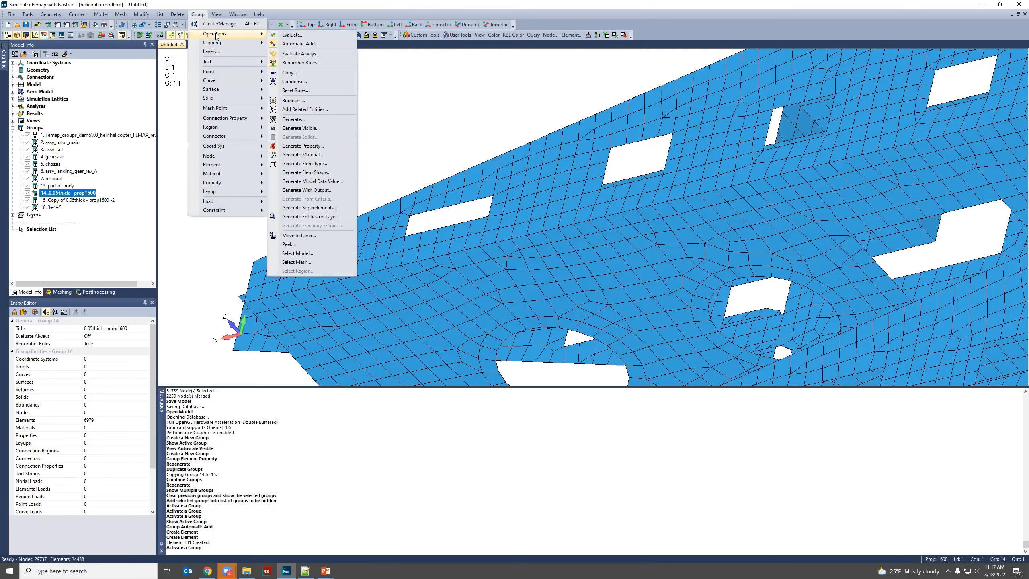
left_click(301, 35)
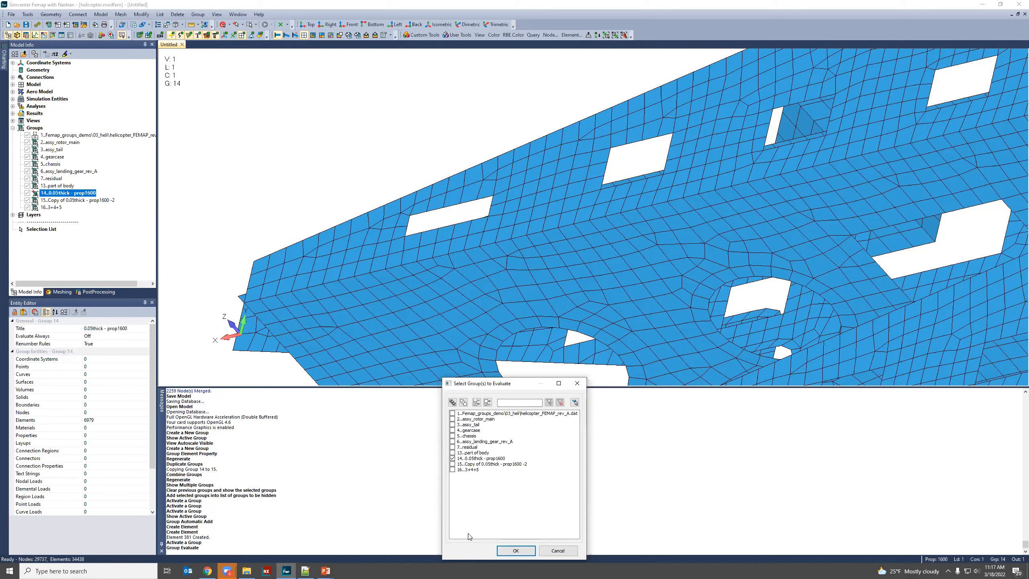
left_click(516, 550)
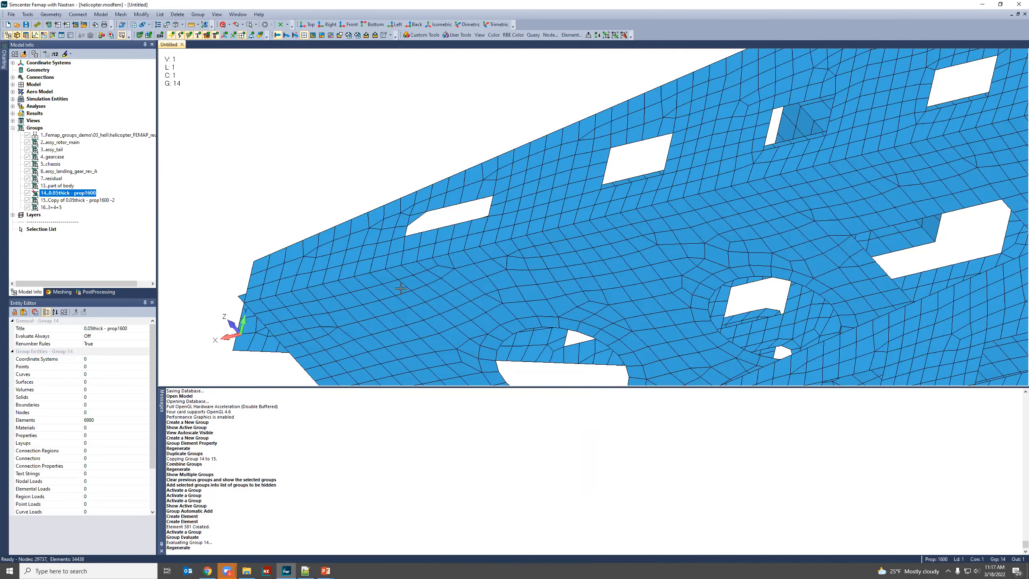
middle_click_drag(511, 307, 487, 305)
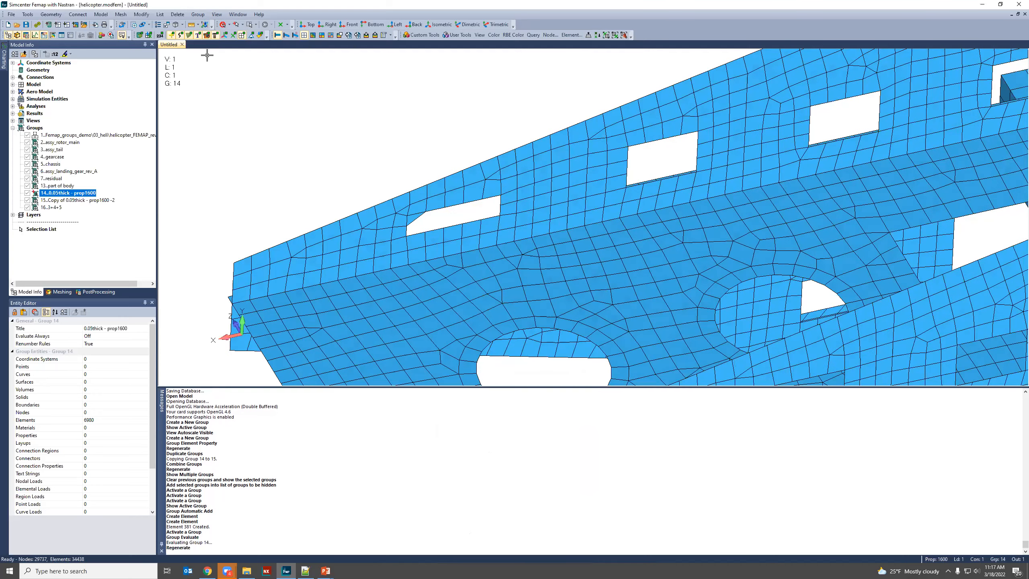
Create a Boolean group with the In All operation from the chassis and "0.05thick - prop1600" groups.
left_click(198, 15)
mouse_move(212, 37)
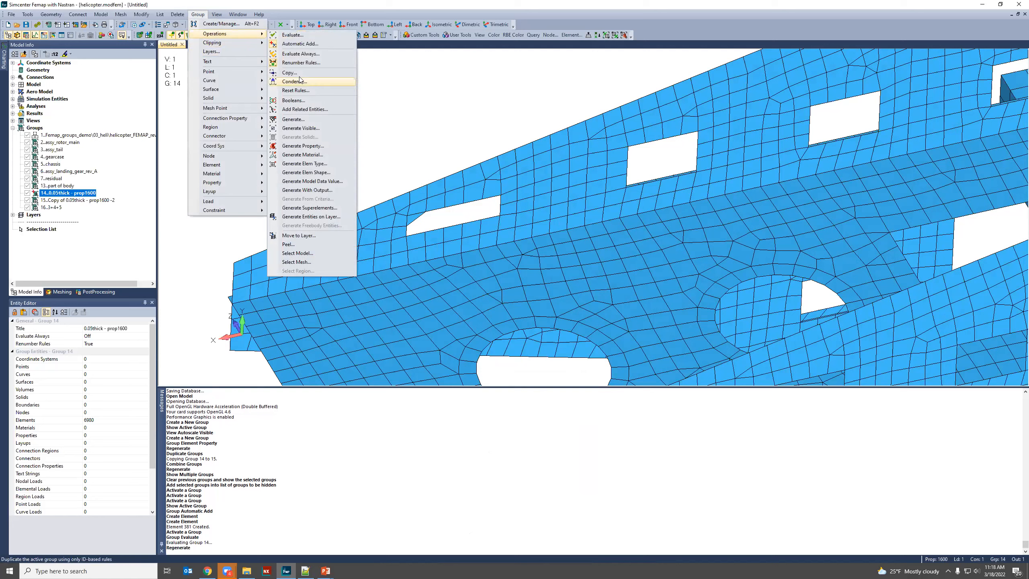
left_click(304, 101)
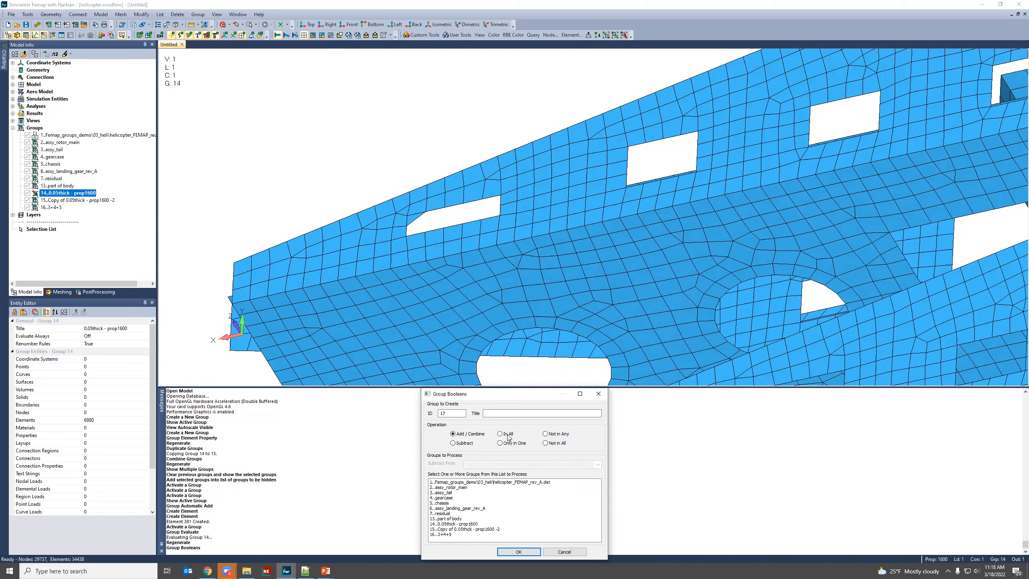
left_click(510, 413)
left_click(450, 503)
left_click(453, 524)
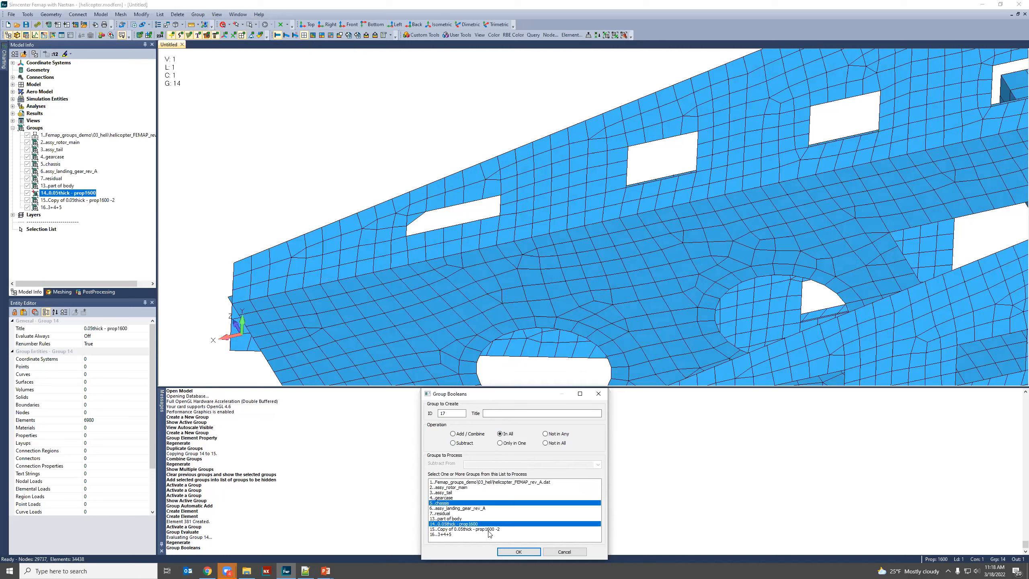
left_click(519, 551)
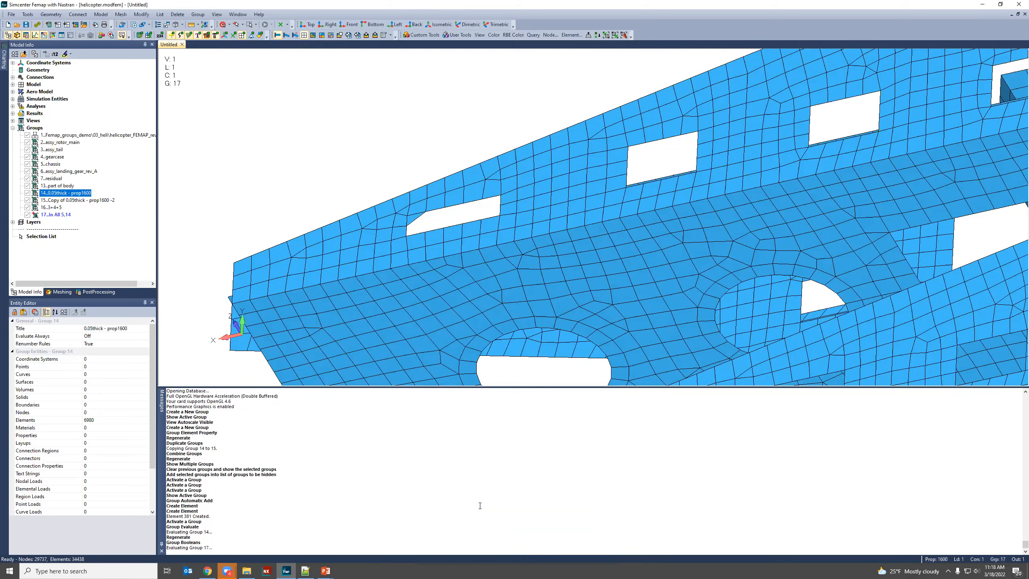
Activate the new In All 5,14 group and compare its display with the chassis group.
right_click(59, 215)
left_click(204, 179)
key("ctrl+g")
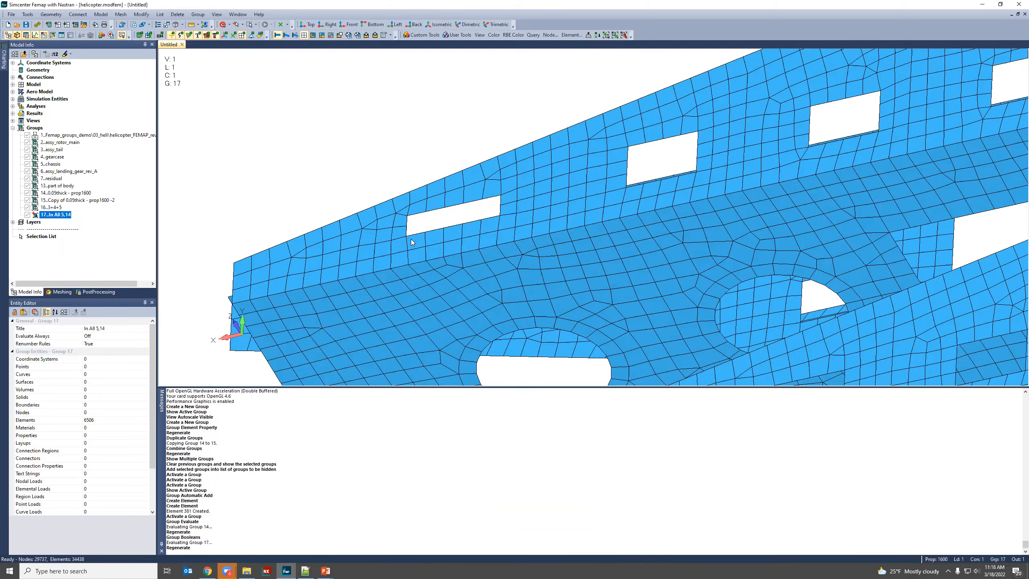
scroll(410, 240, "down", 2)
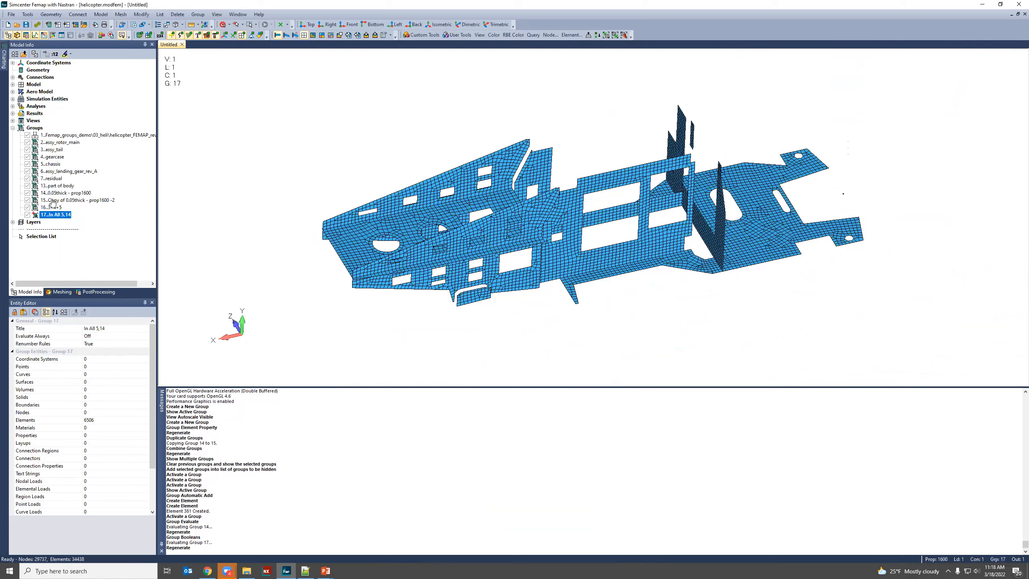
left_click(51, 164)
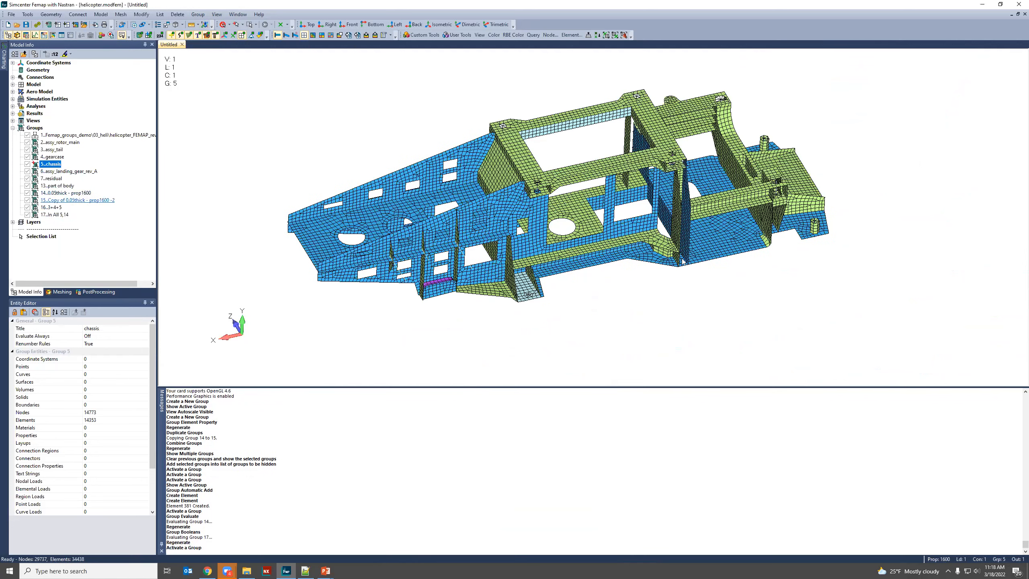
left_click(56, 214)
middle_click_drag(709, 276, 699, 269)
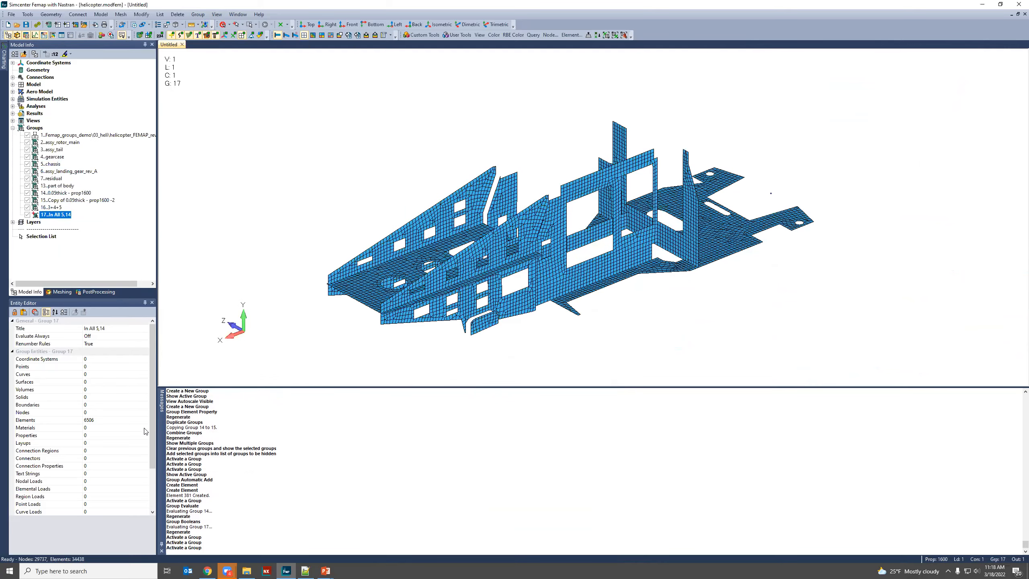
Open the element selection of the In All 5,14 group, send its element IDs to Excel and switch to the workbook.
left_click(145, 422)
left_click(145, 420)
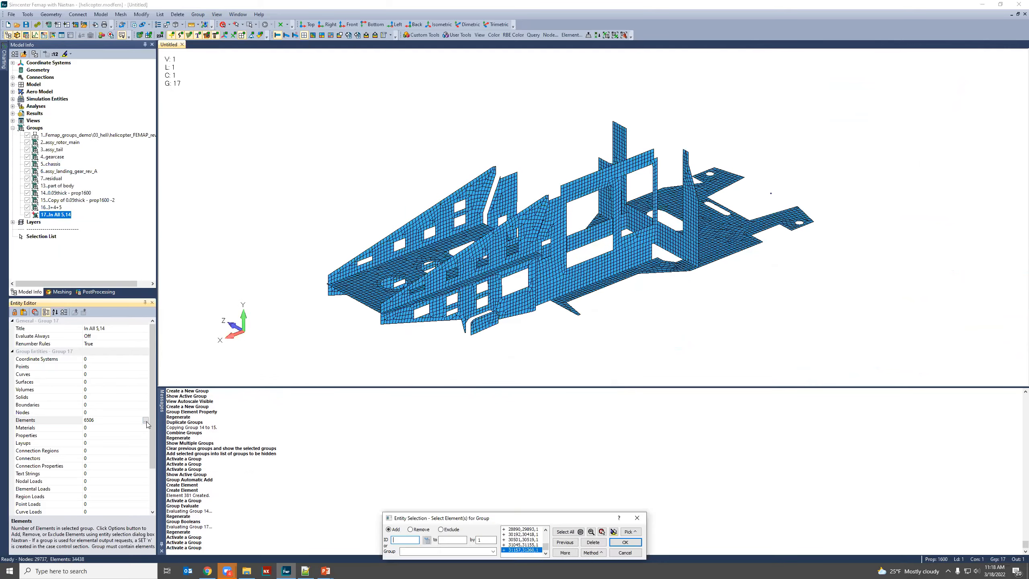
left_click_drag(546, 547, 546, 536)
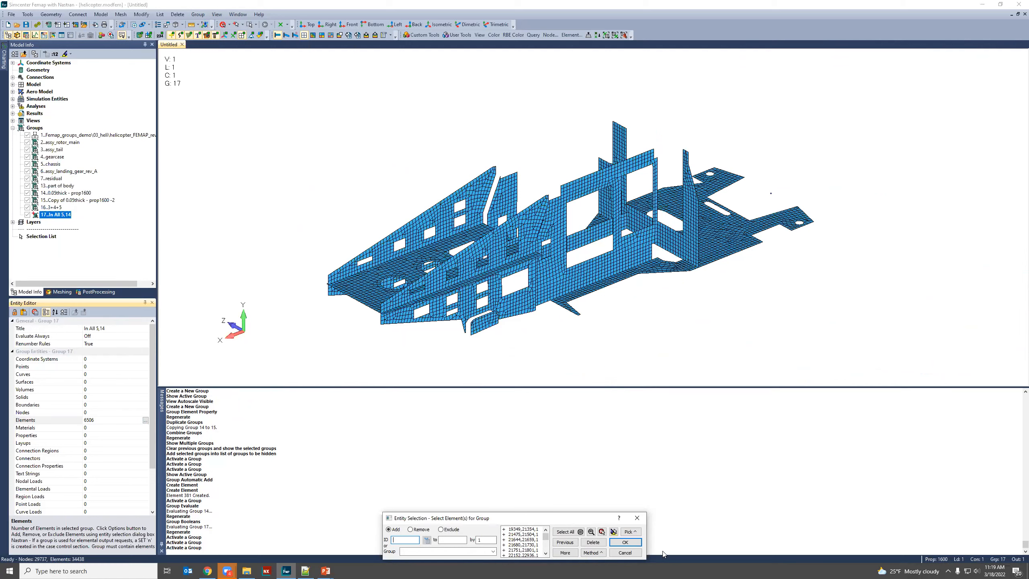
left_click(630, 532)
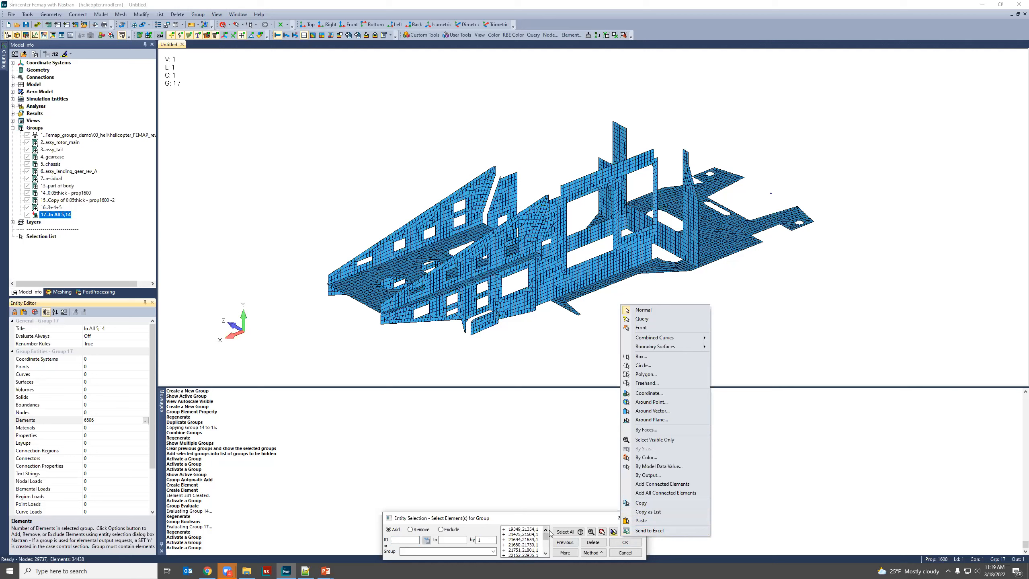
left_click(664, 530)
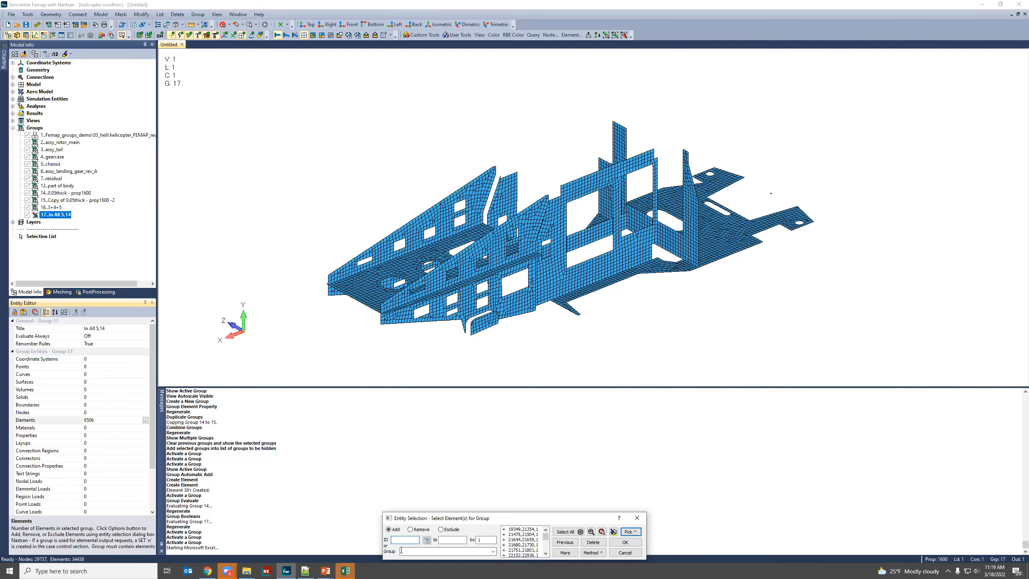
left_click(345, 570)
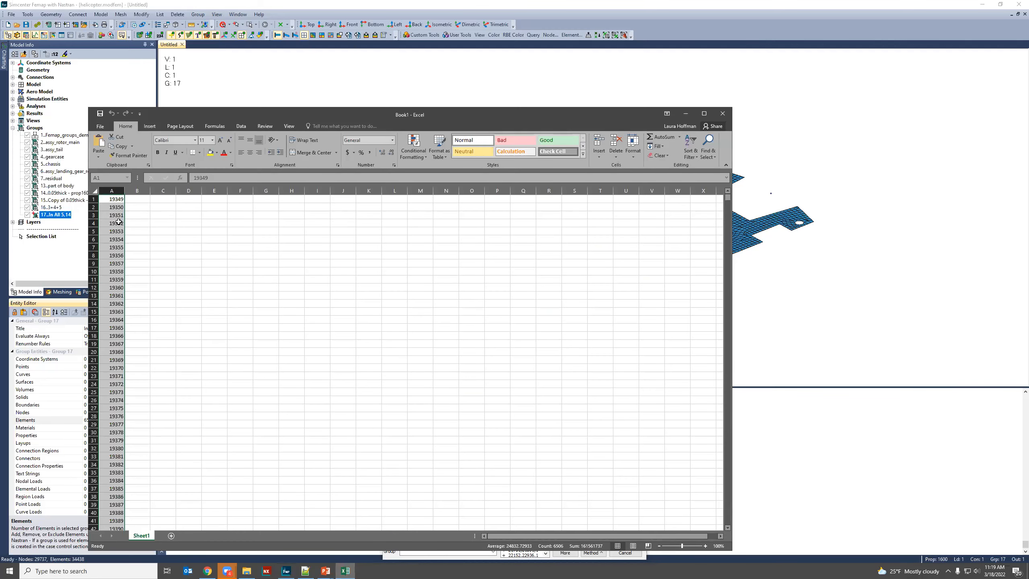
Look through the element IDs in Excel, close the workbook without saving and cancel the group's element selection.
left_click_drag(728, 197, 727, 121)
left_click(722, 113)
left_click(521, 297)
left_click(624, 553)
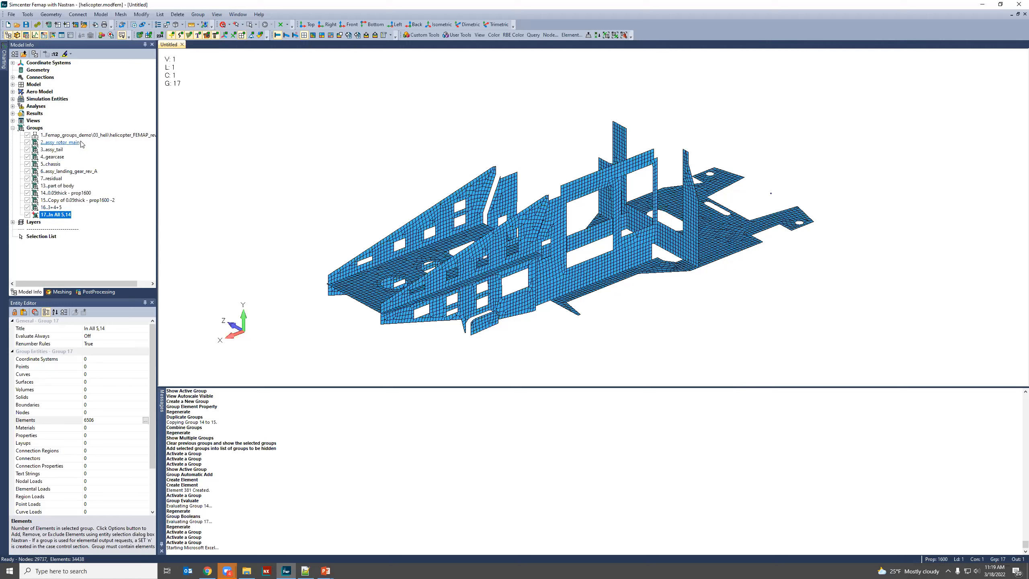
Set up a Femap neutral export without geometry, analysis model, output and views so only groups are written, and cancel it.
left_click(12, 14)
mouse_move(52, 126)
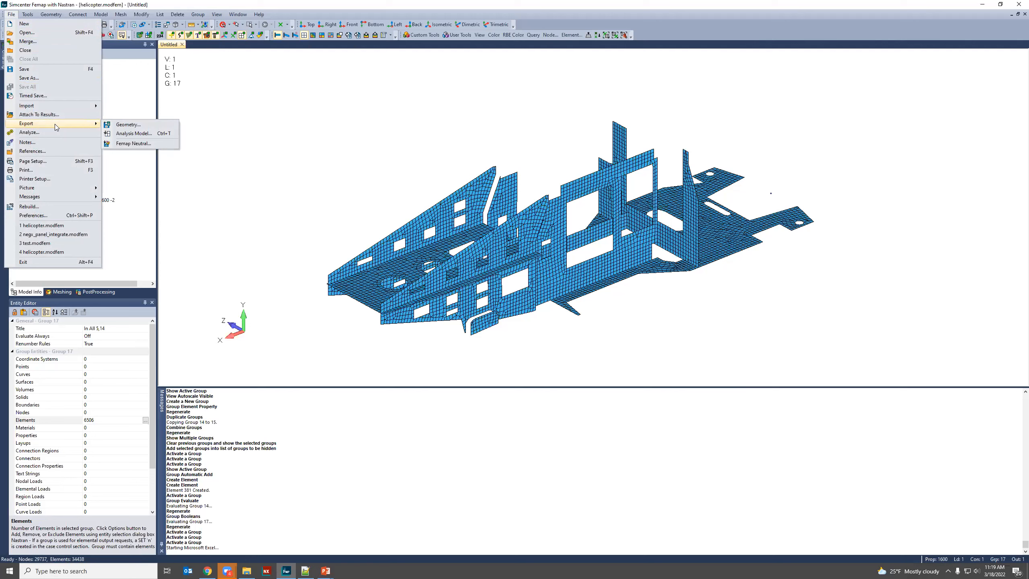
left_click(134, 144)
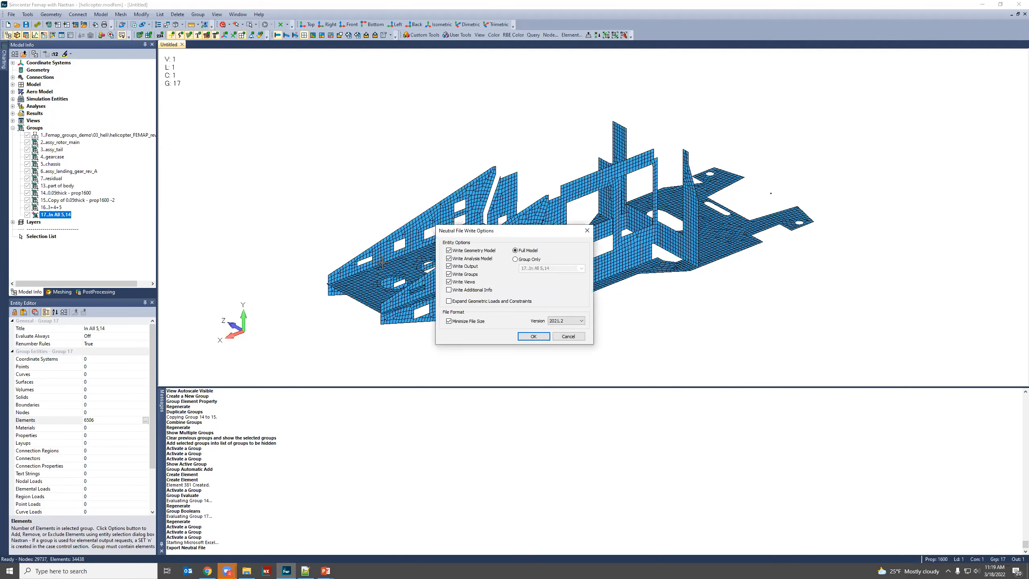
left_click(465, 283)
left_click(464, 266)
left_click(464, 258)
left_click(465, 250)
left_click(567, 336)
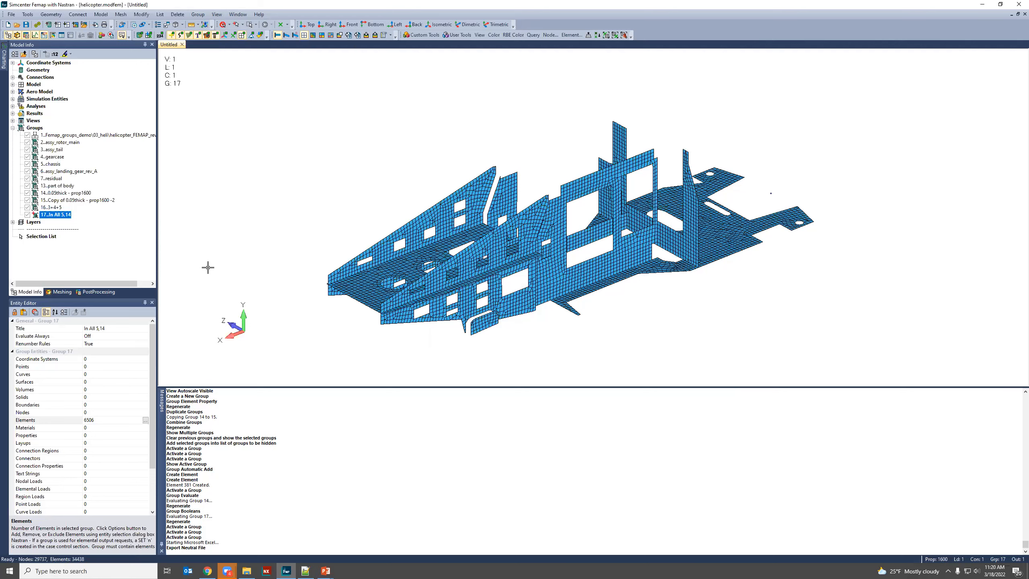
Switch to the slide presentation and advance to the "Femap APIs" slide.
key("alt+Tab")
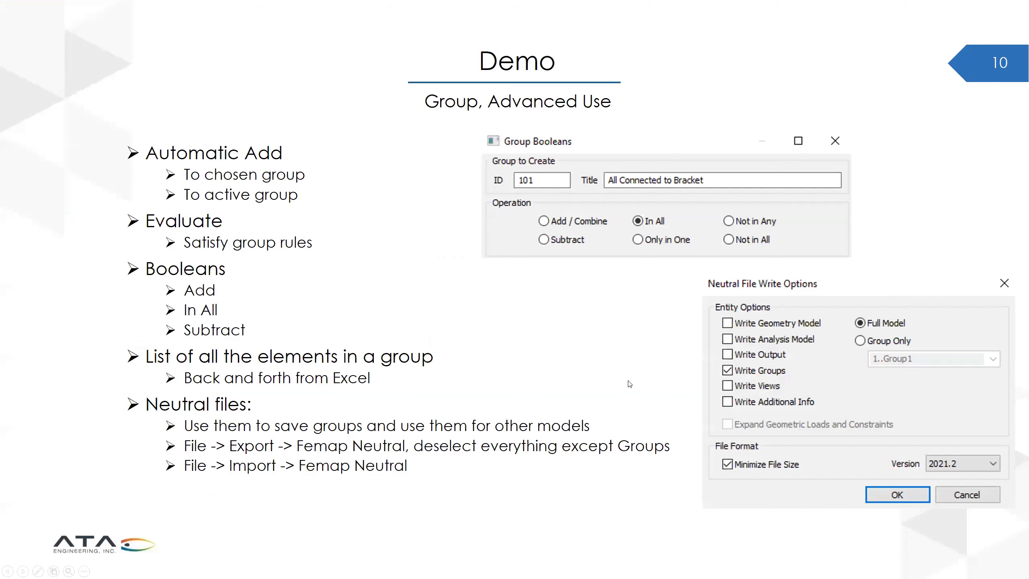
key("Right")
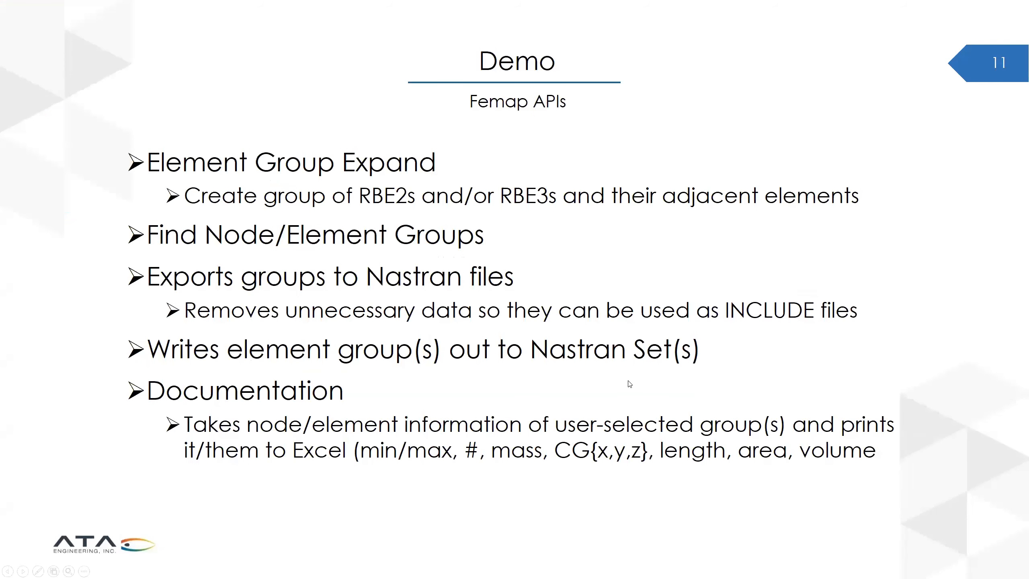
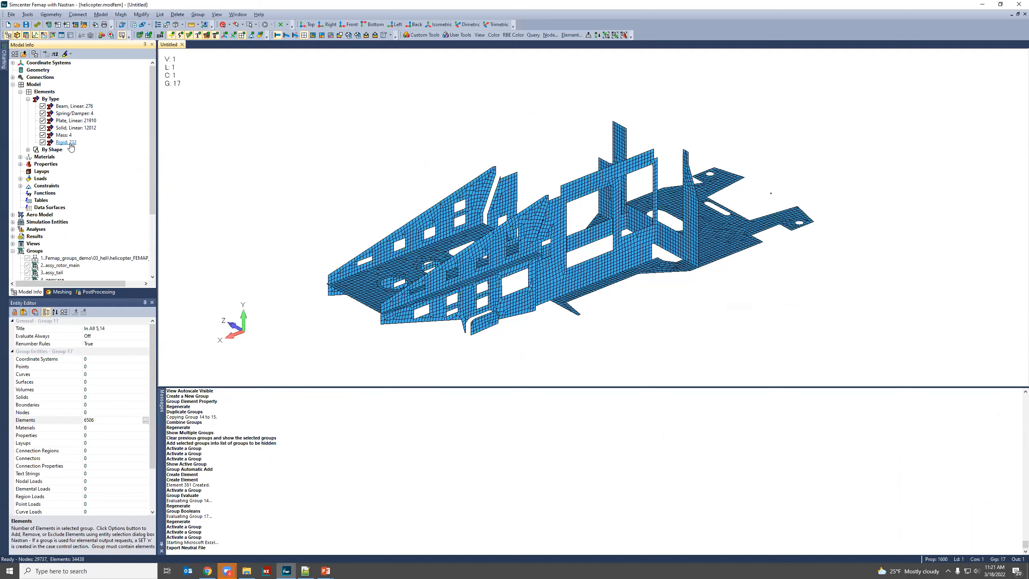
Show only the rigid elements and display the full model instead of the active group.
right_click(43, 142)
left_click(59, 150)
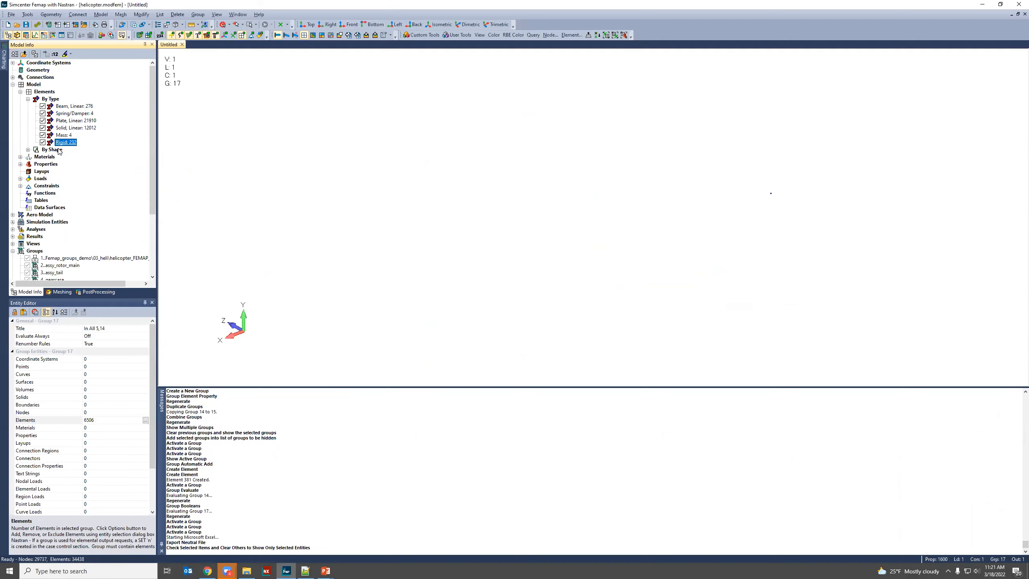
scroll(61, 162, "down", 4)
left_click(57, 252)
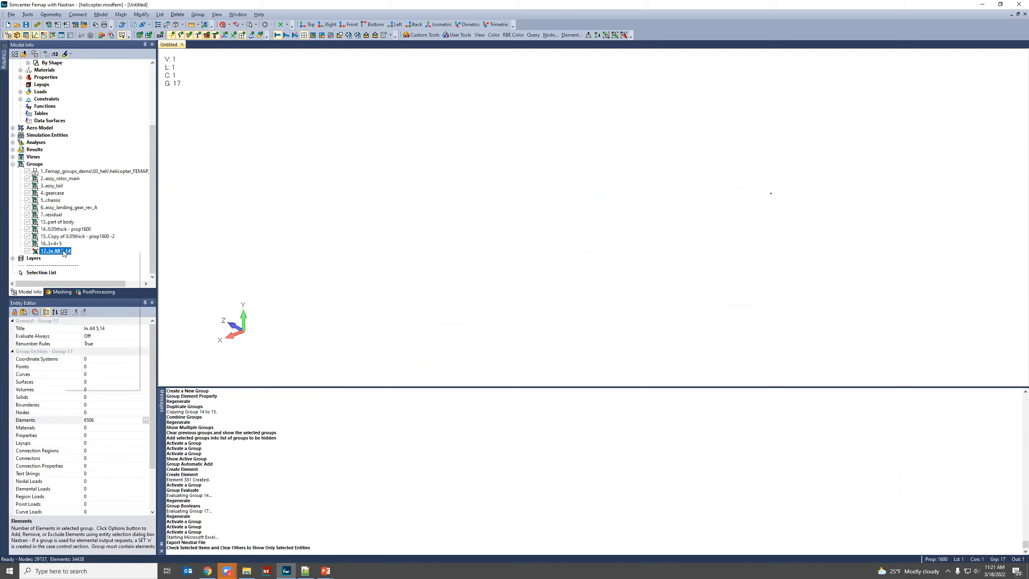
right_click(63, 253)
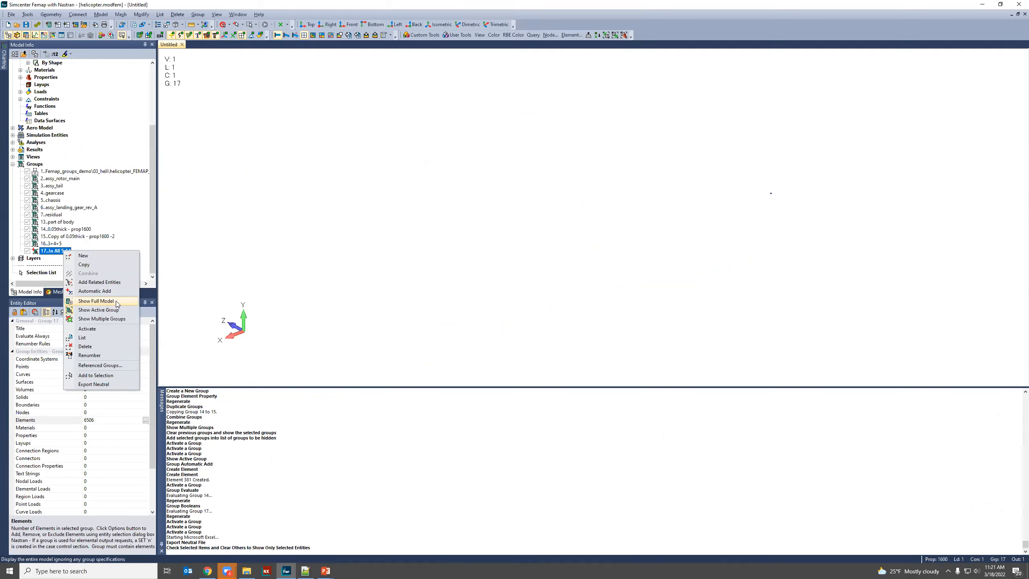
left_click(96, 301)
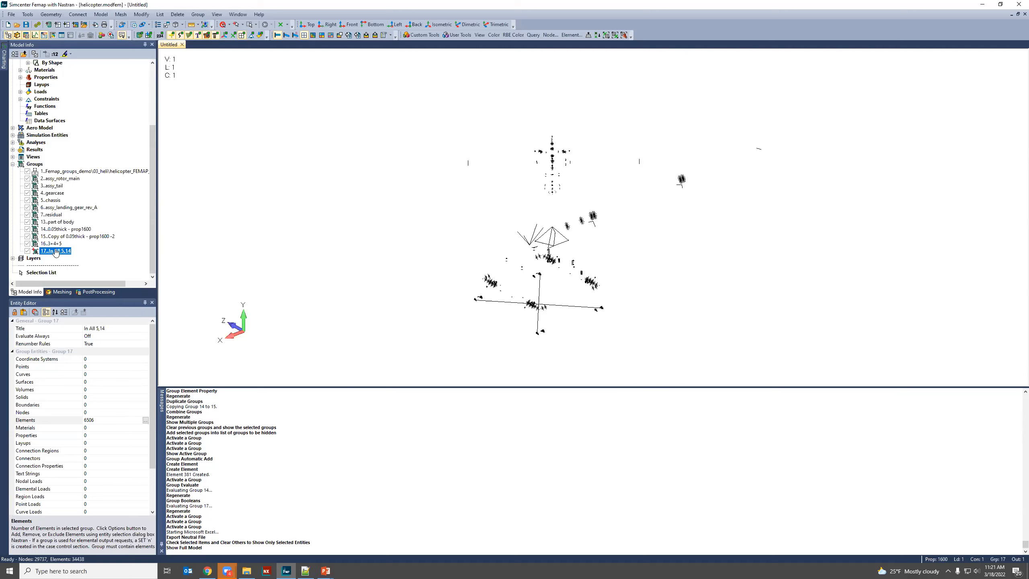
Create a new group titled "RBE2s+nearby elements".
right_click(57, 251)
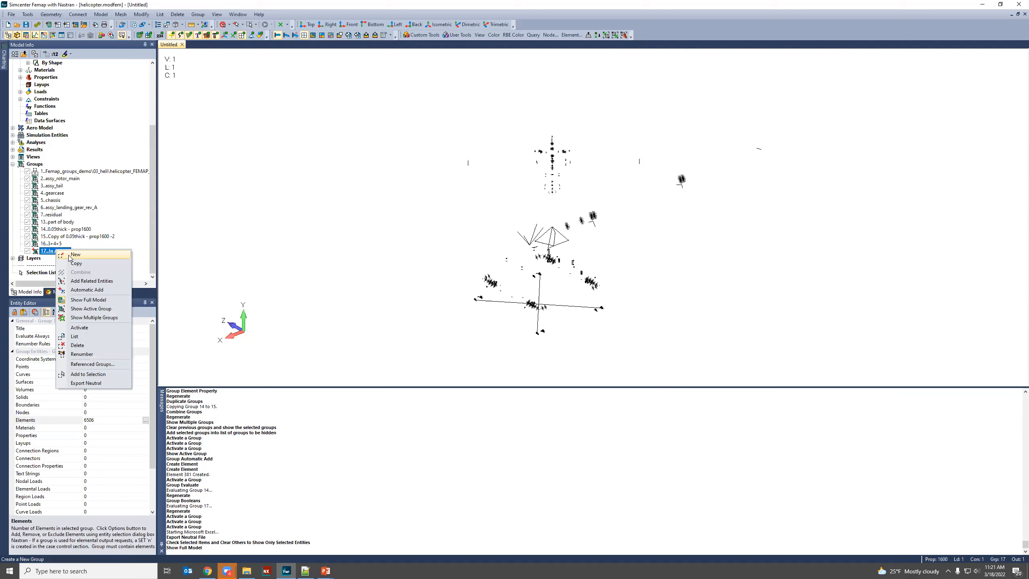
left_click(75, 254)
type("RBE")
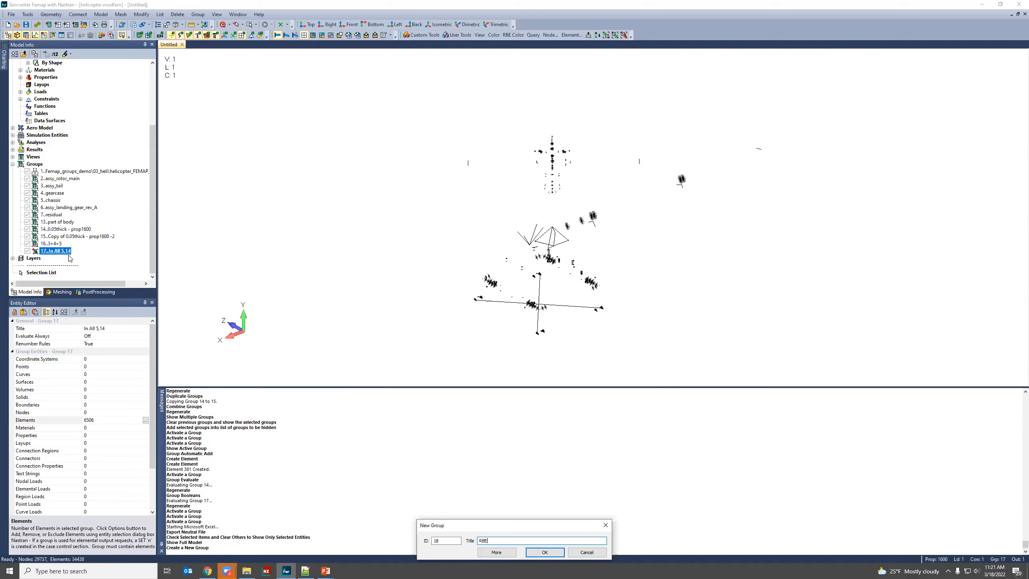
type("2s+nearby elements")
key("Return")
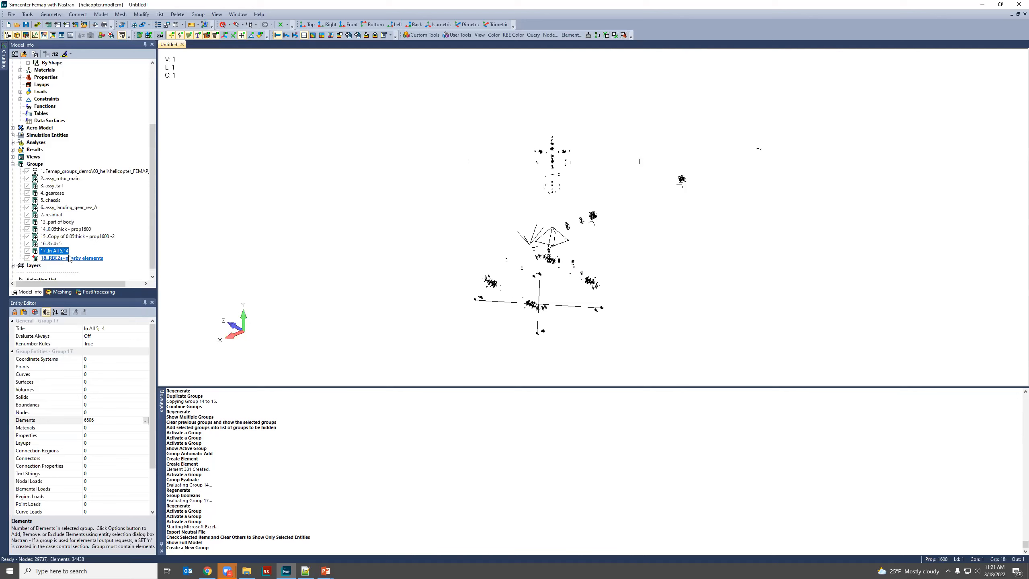
Add all the displayed rigid elements to the "RBE2s+nearby elements" group with a box selection around the whole view.
left_click(69, 259)
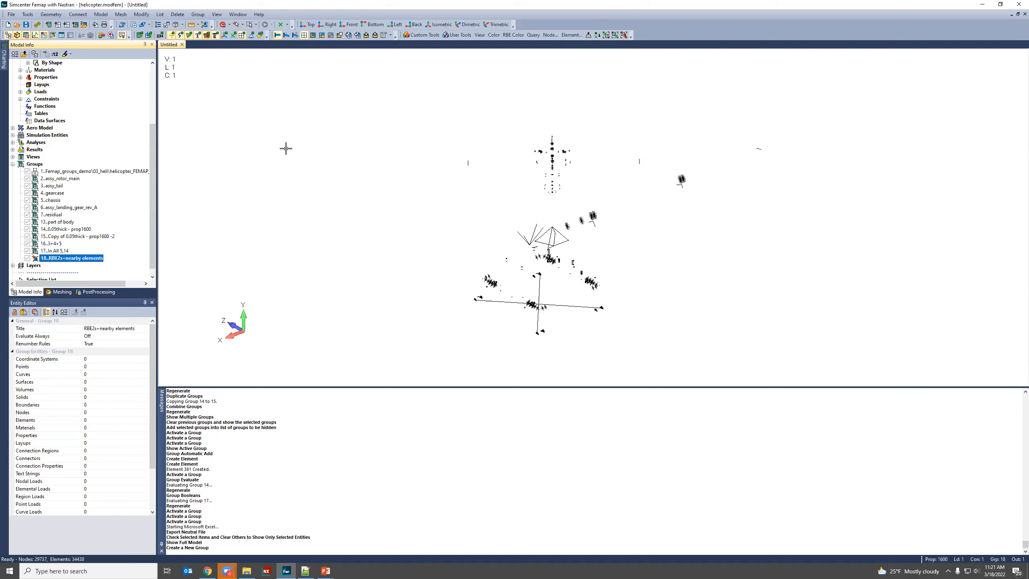
left_click(143, 421)
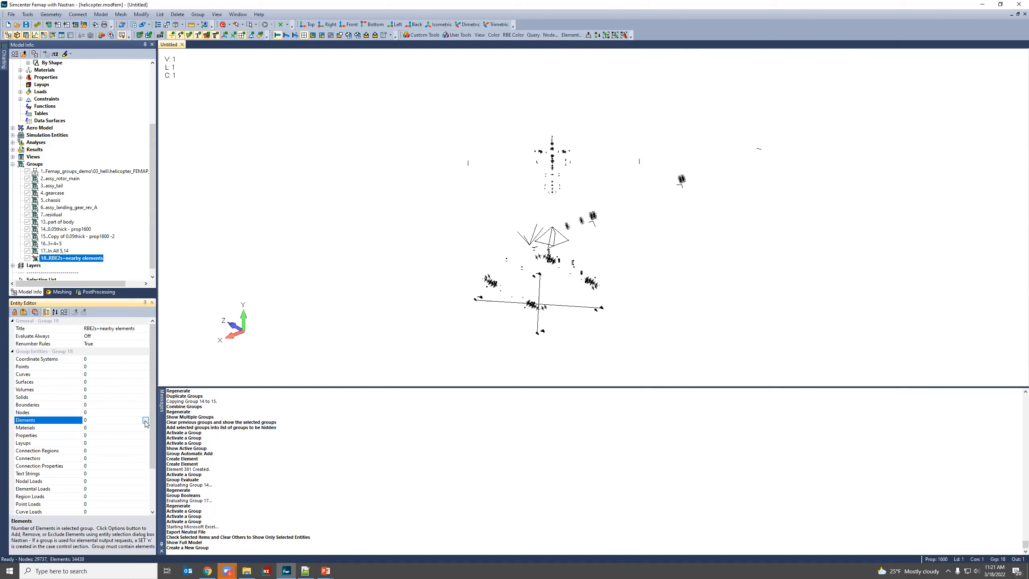
left_click(145, 420)
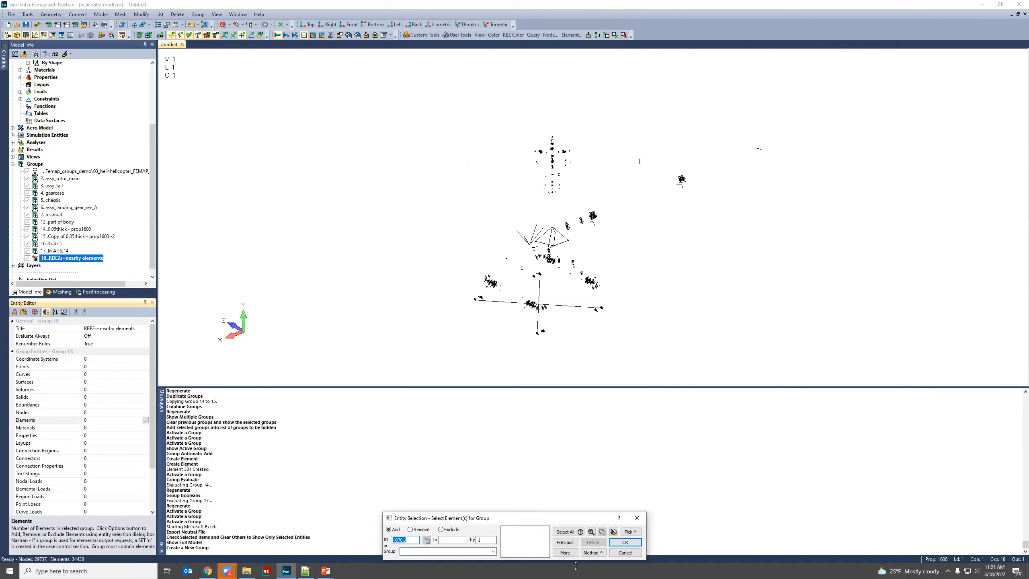
left_click_drag(362, 64, 820, 367)
key("Return")
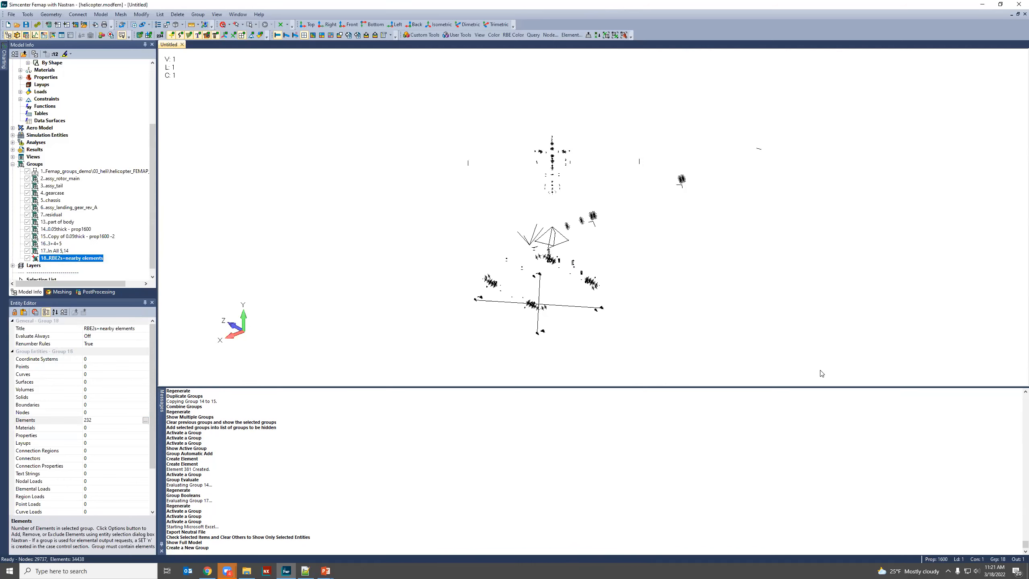
Display only the "RBE2s+nearby elements" group and turn the visibility of all element types back on.
right_click(72, 260)
left_click(108, 320)
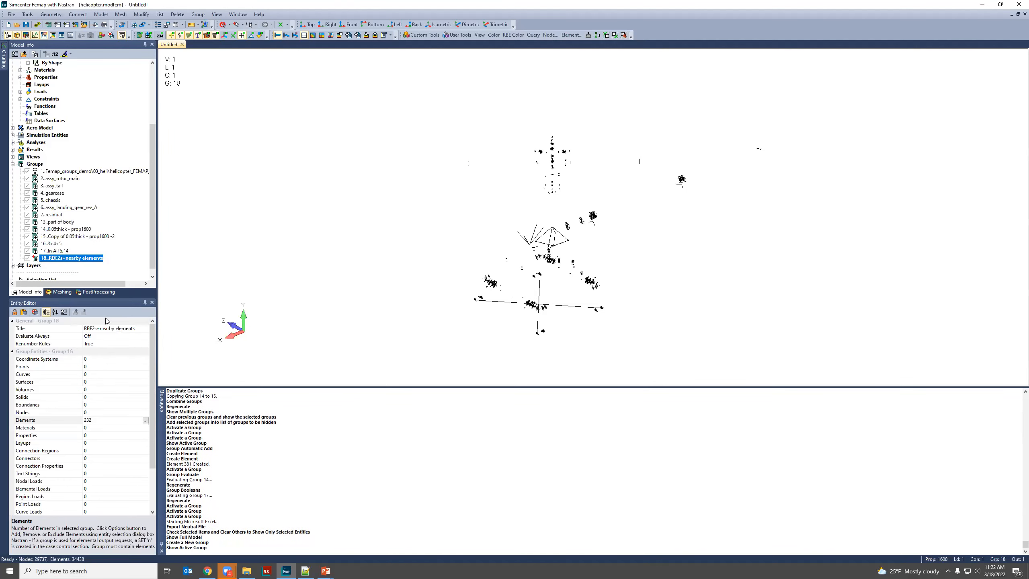
left_click_drag(153, 166, 154, 109)
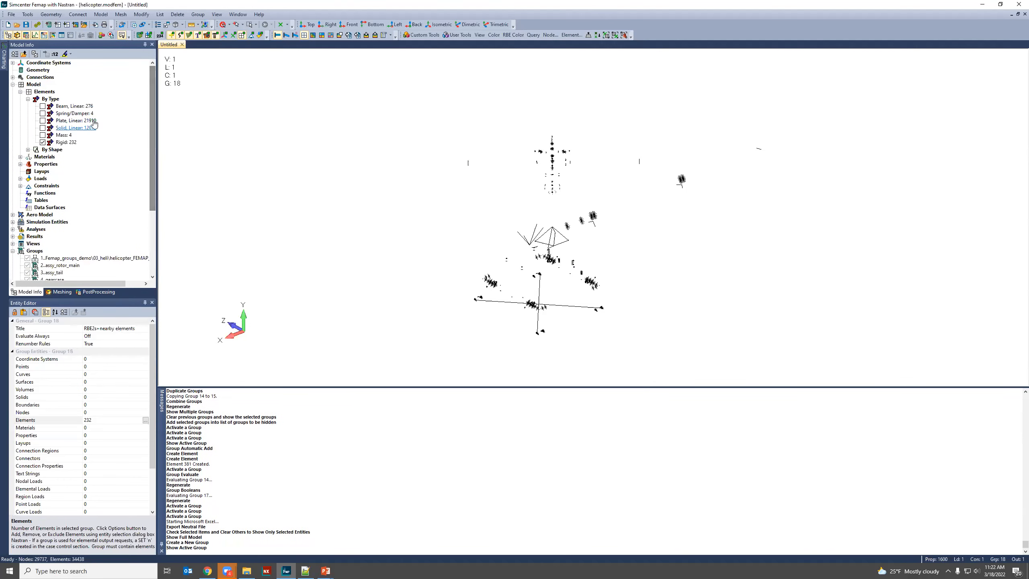
right_click(65, 143)
left_click(63, 174)
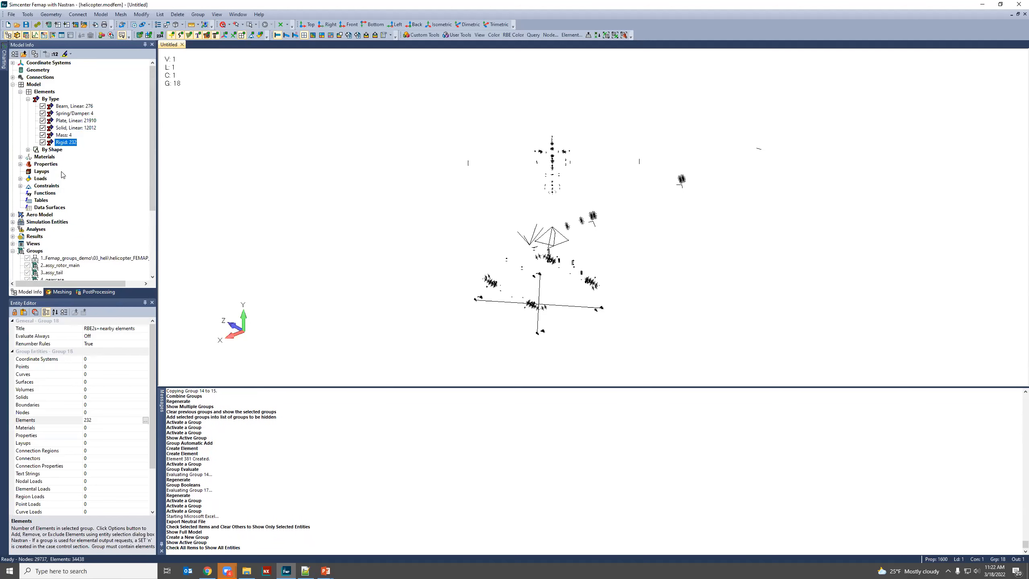
Expand the "RBE2s+nearby elements" group to adjacent elements with the Elem Group Expand grouping tool and inspect the expanded group.
left_click(422, 36)
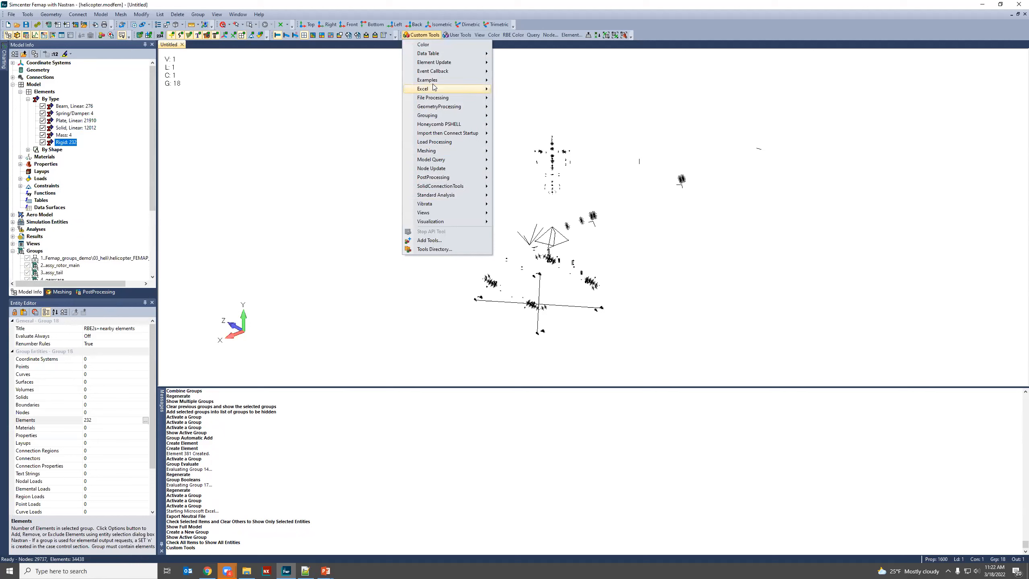
mouse_move(447, 116)
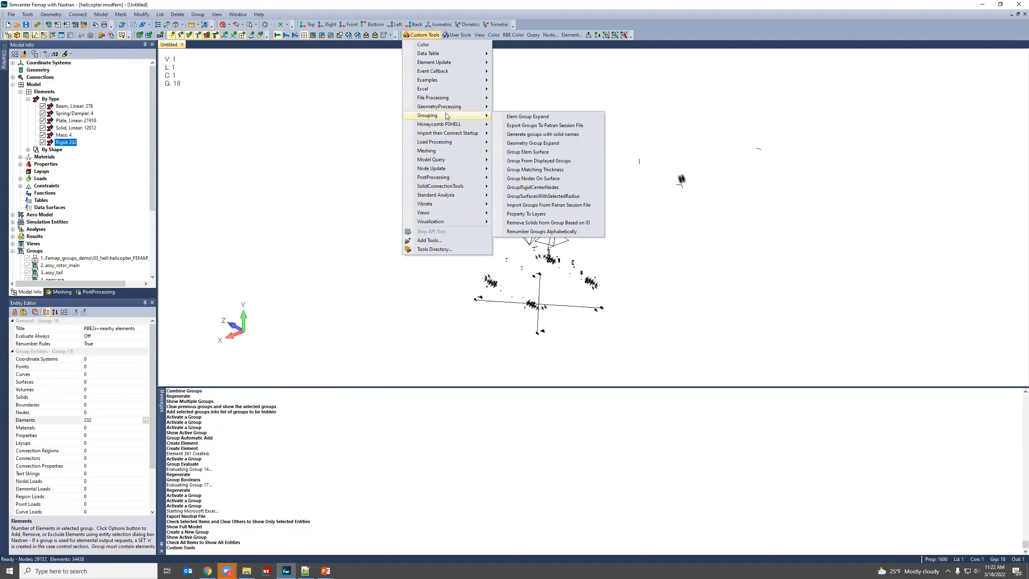
left_click(522, 117)
middle_click_drag(553, 150, 560, 175)
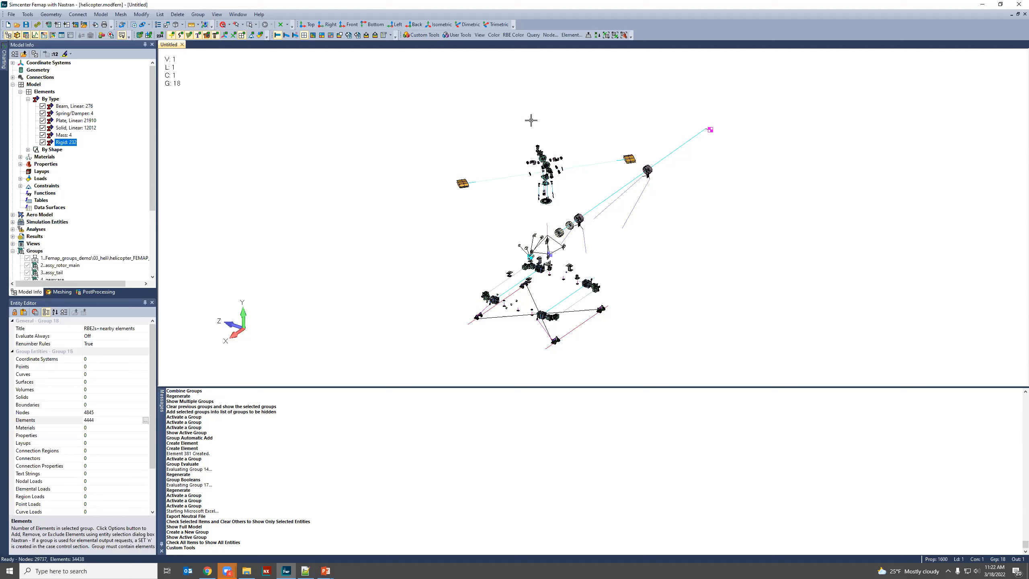
middle_click_drag(683, 139, 647, 140)
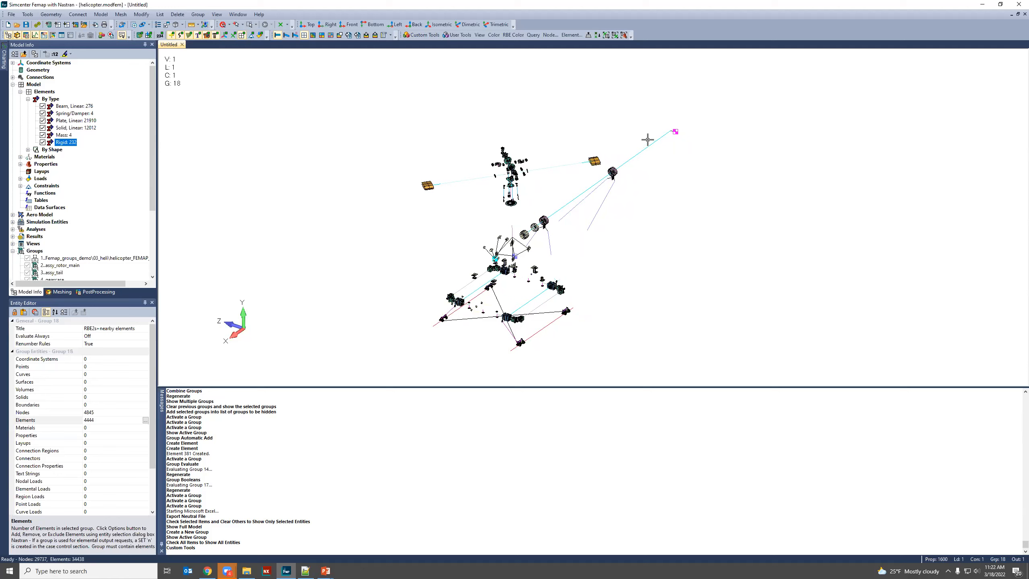
Run the Find Element Groups query on element 35056 beside the blue bracket, searching all groups, and compare with the group list.
left_click(459, 35)
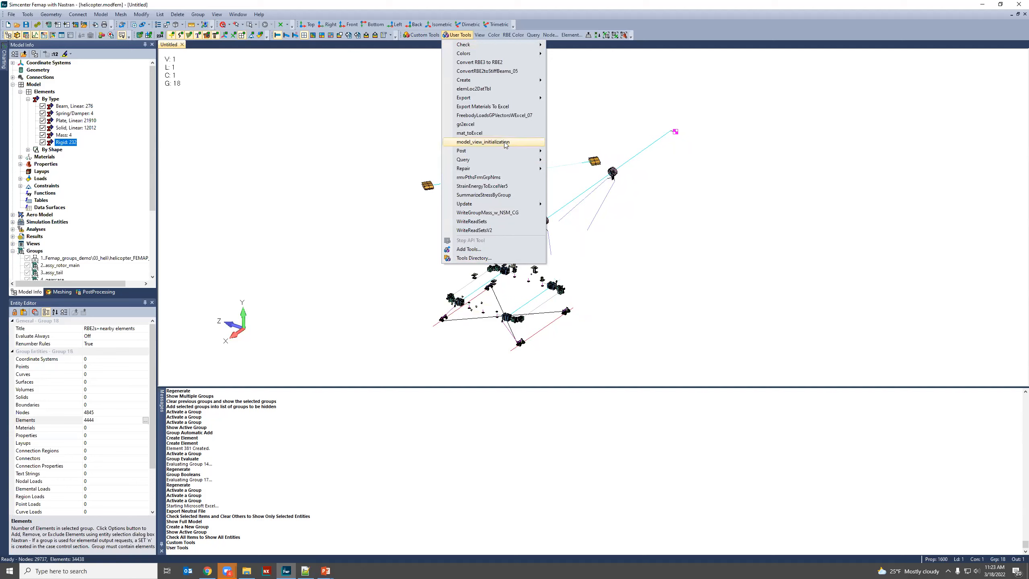
mouse_move(509, 160)
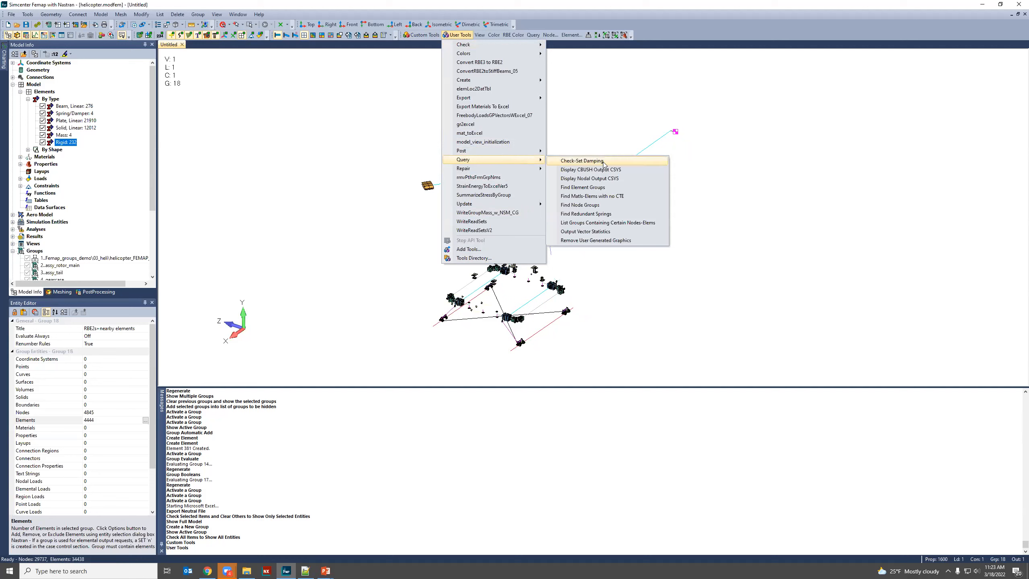
left_click(615, 189)
scroll(441, 294, "up", 10)
middle_click_drag(534, 223, 609, 181, "ctrl")
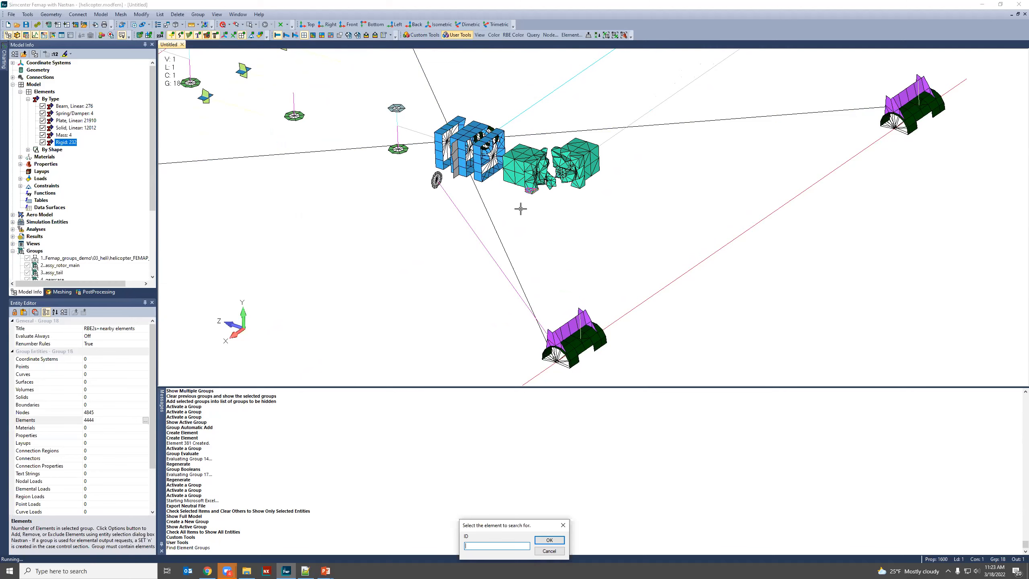
middle_click_drag(508, 211, 534, 219)
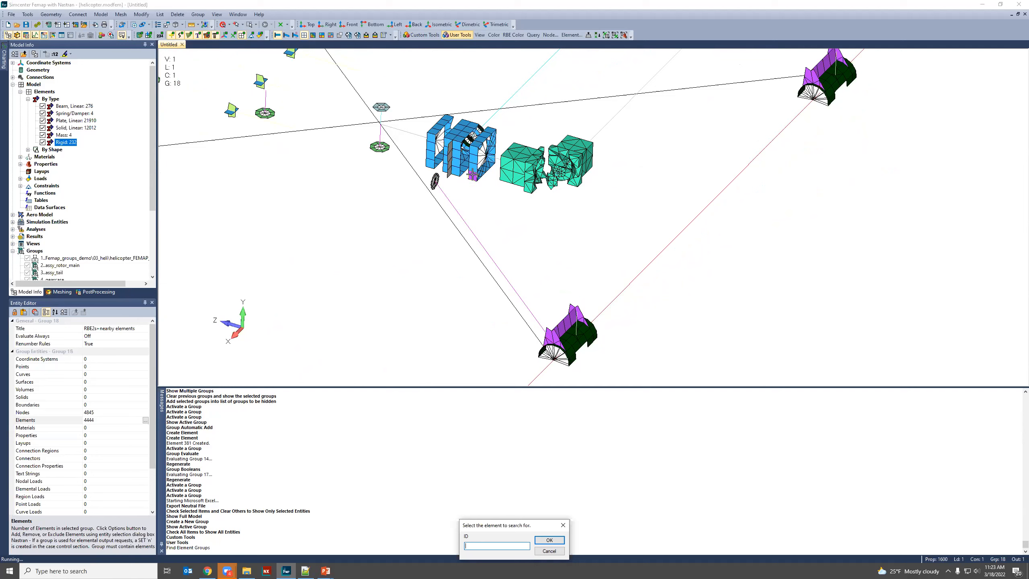
left_click(472, 175)
left_click(549, 540)
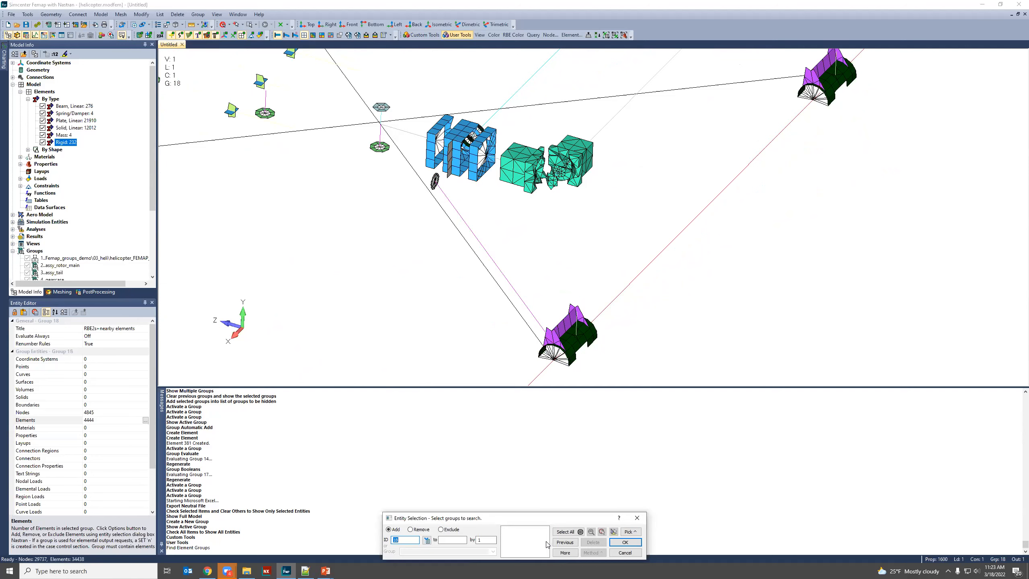
left_click(566, 532)
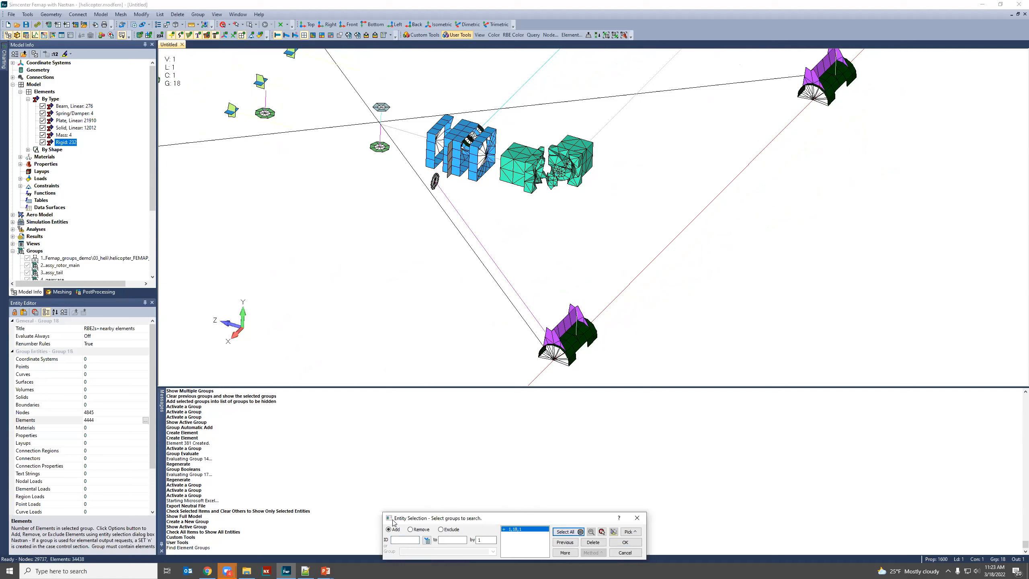
left_click(625, 542)
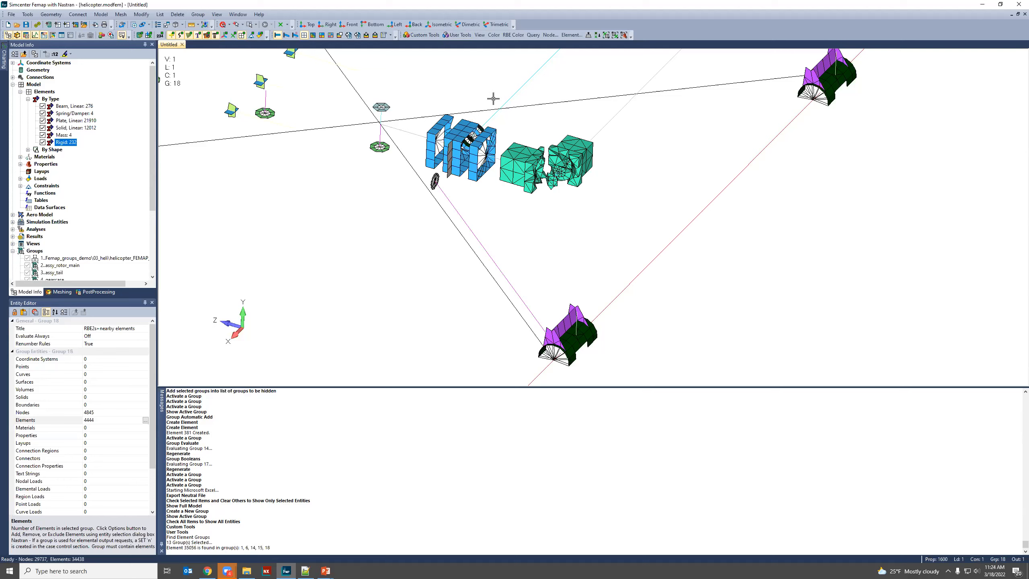
left_click_drag(153, 158, 154, 237)
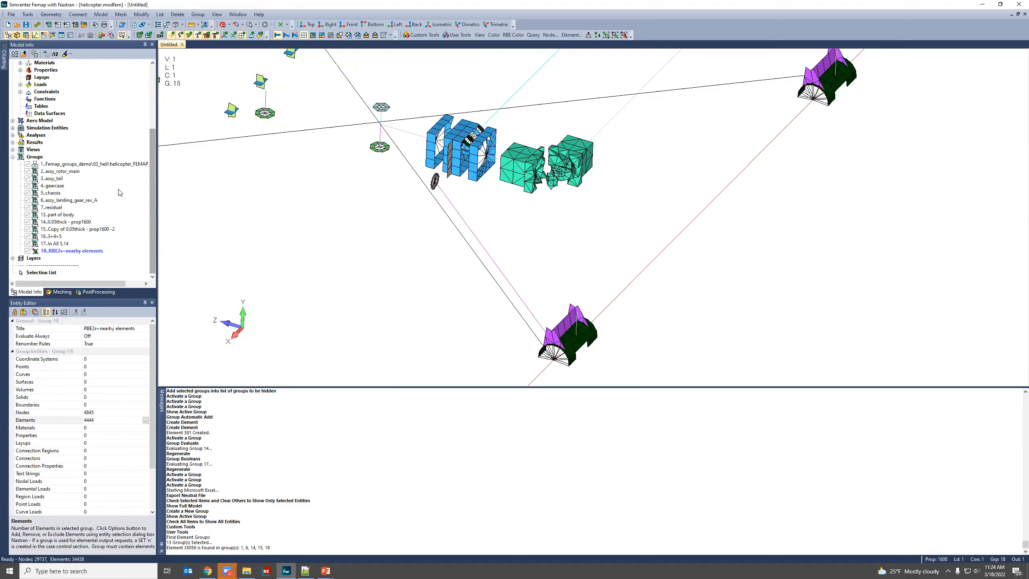
Start the user tool that exports groups to Nastran decks and save the model as "test" in the FemapGroups_Webinar folder.
scroll(612, 214, "down", 4)
scroll(612, 214, "down", 5)
middle_click_drag(643, 160, 564, 273, "ctrl")
middle_click_drag(564, 273, 488, 227)
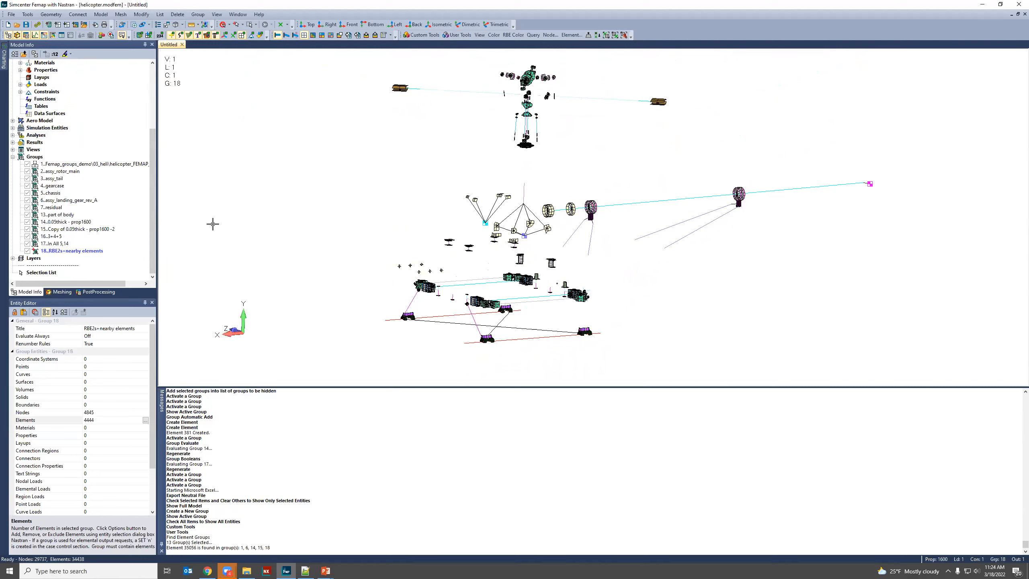
left_click(460, 35)
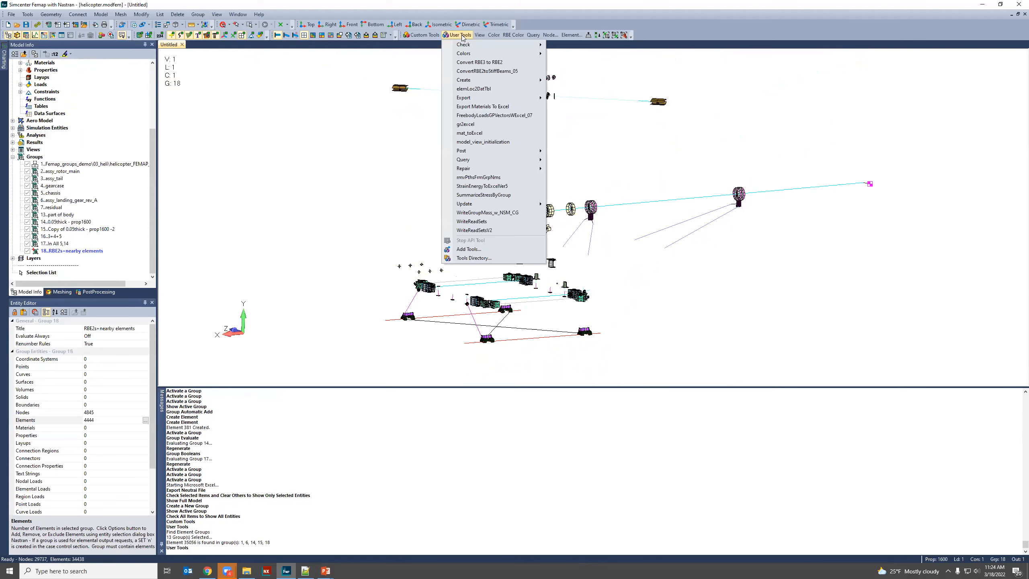
mouse_move(495, 98)
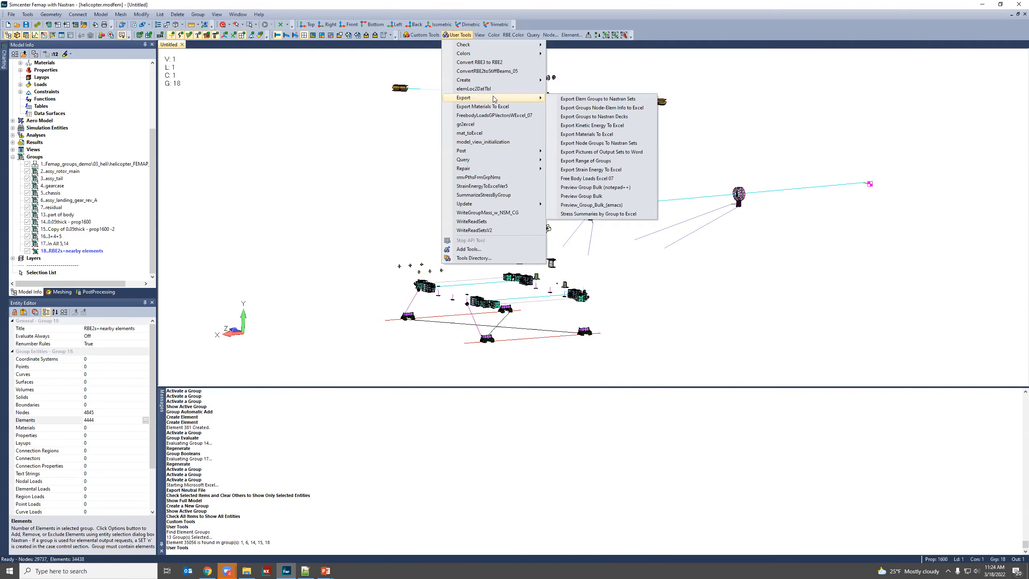
left_click(589, 100)
type("test")
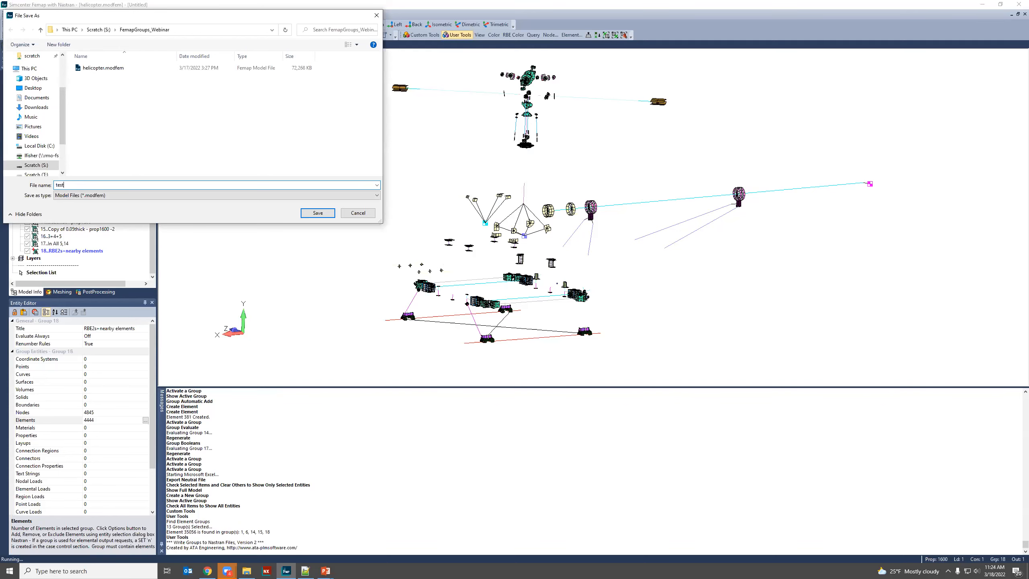
key("Return")
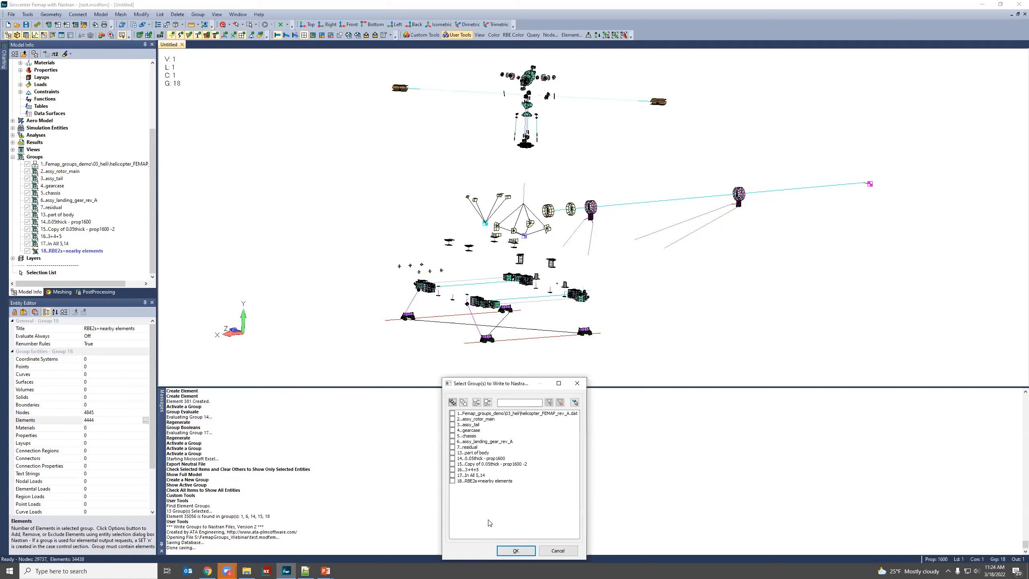
Export the assy_tail, gearcase and chassis groups to Nastran files using the Small Field format.
left_click(454, 425)
left_click(454, 430)
left_click(523, 551)
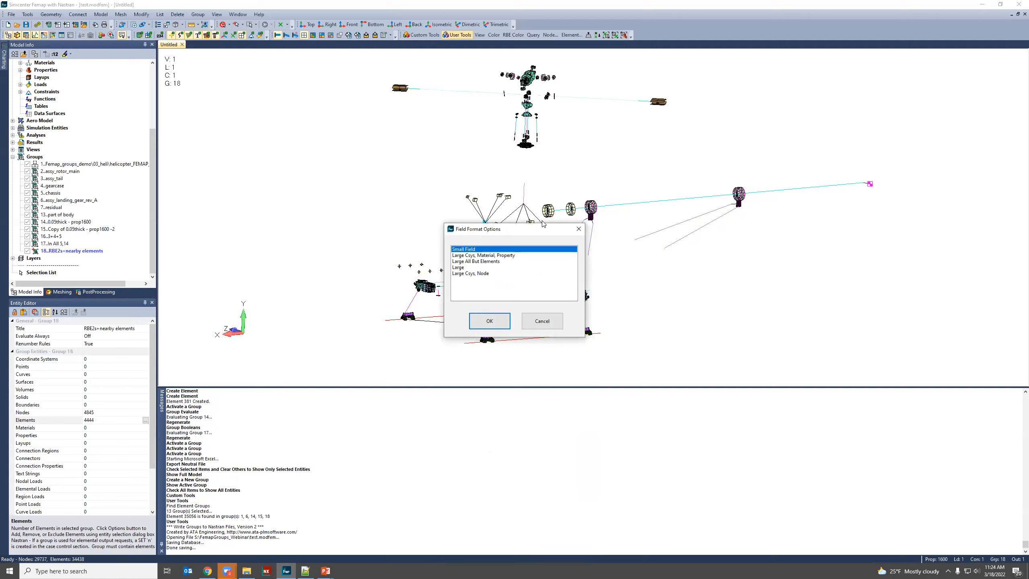
left_click(486, 323)
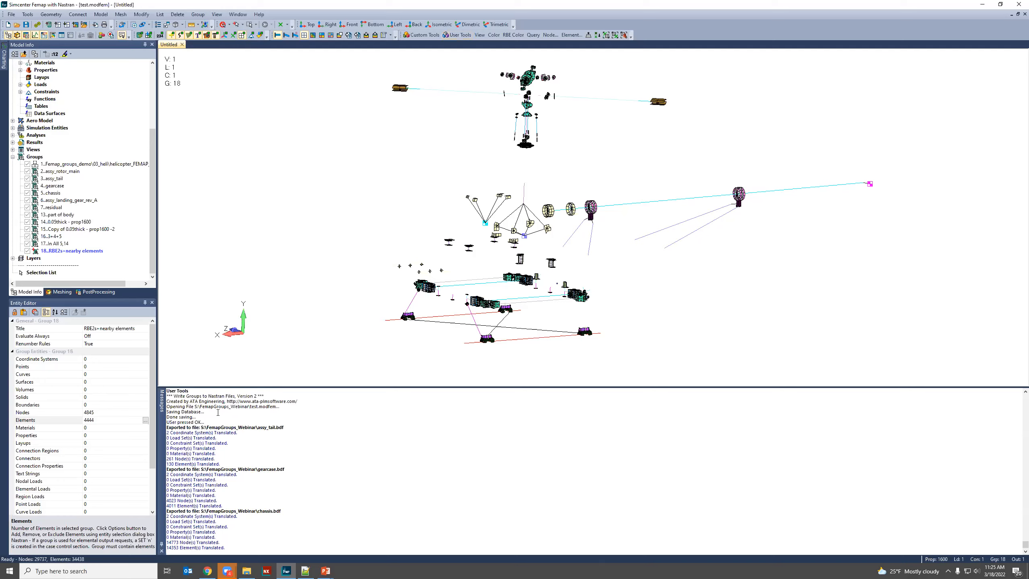
Open the exported chassis.bdf from the FemapGroups_Webinar folder, look through its grid and element entries, and return to the Femap model.
left_click(246, 570)
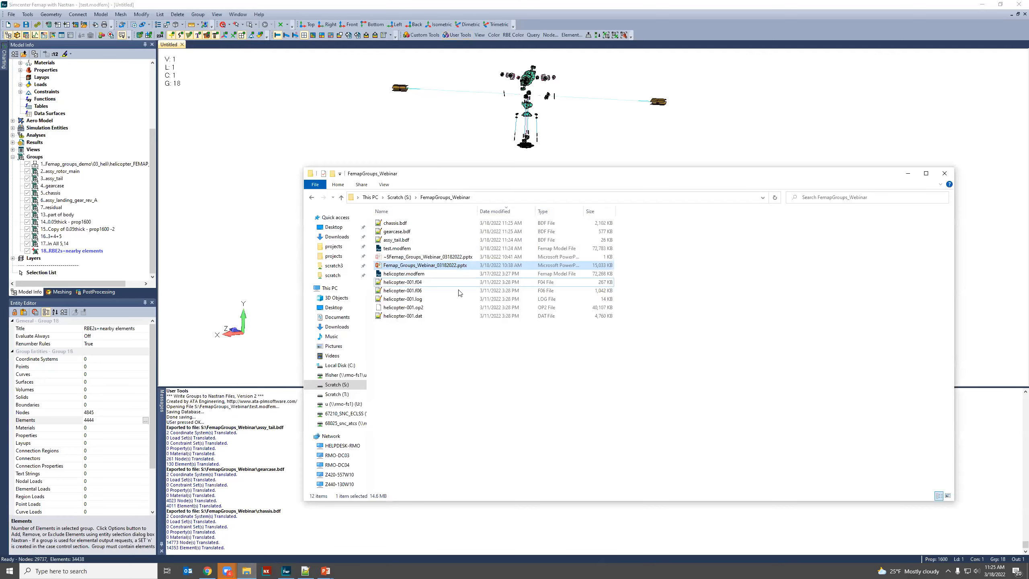
left_click(421, 224)
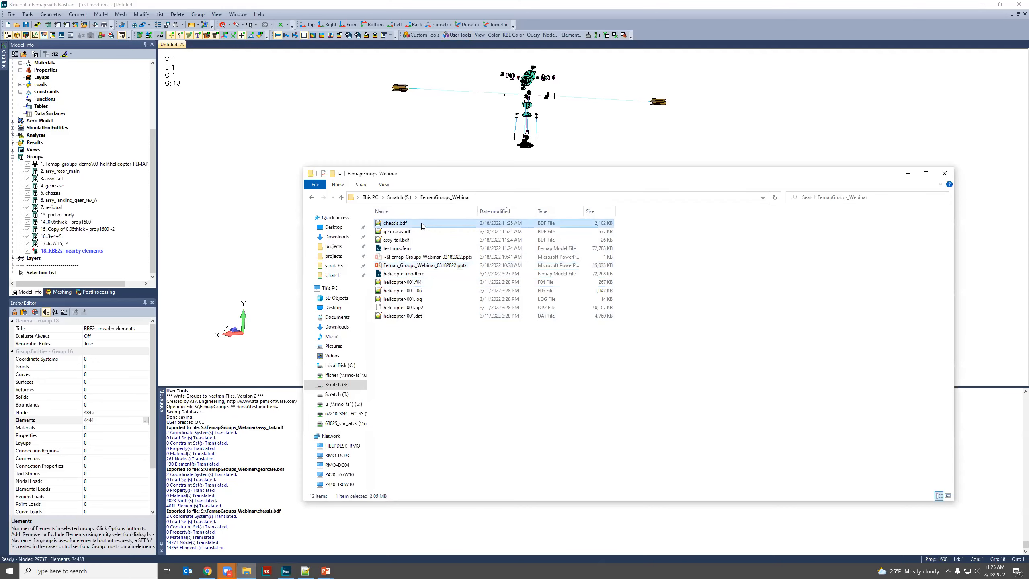
double_click(421, 223)
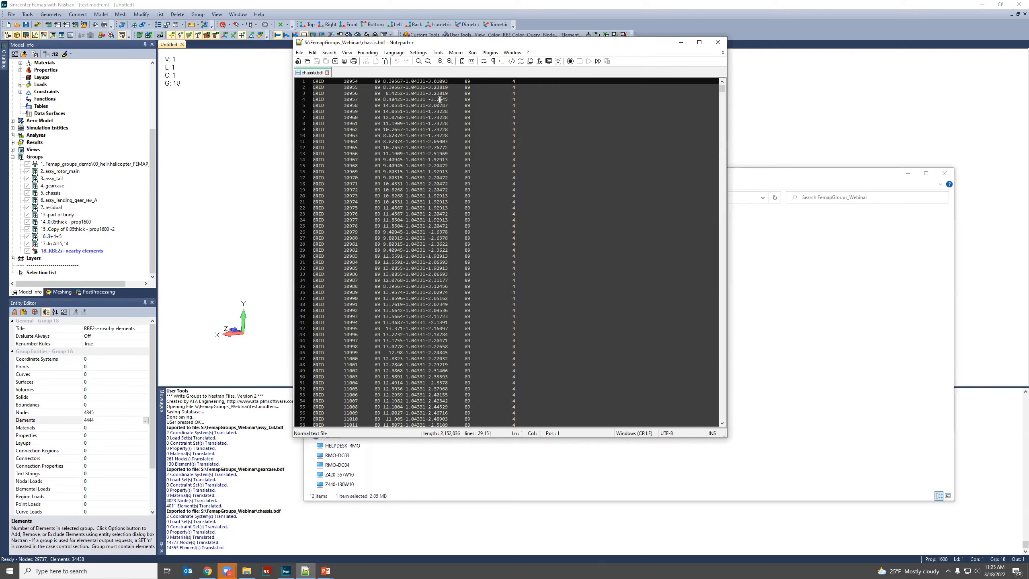
left_click_drag(724, 88, 726, 441)
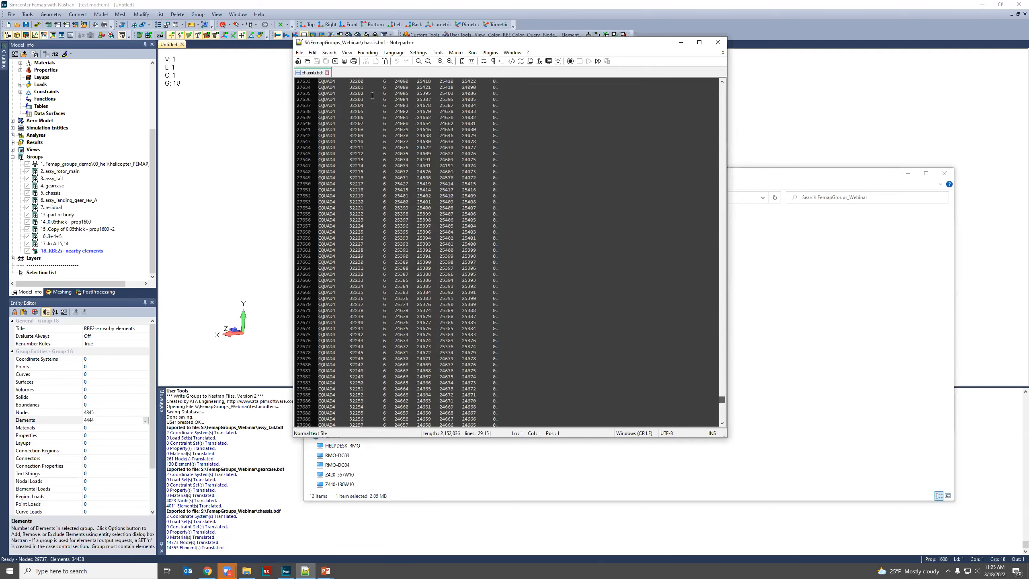
left_click(686, 23)
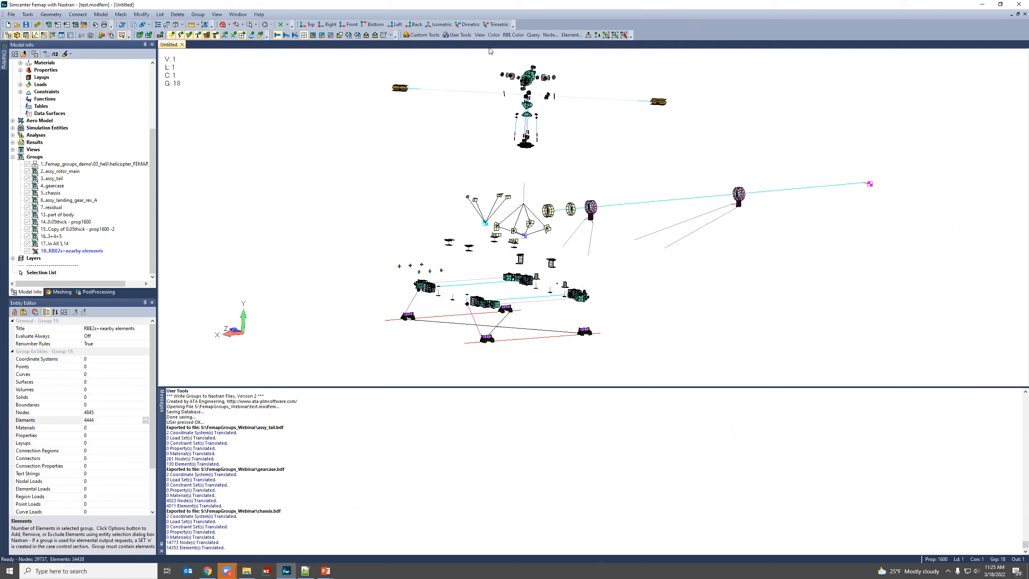
middle_click_drag(615, 157, 622, 159)
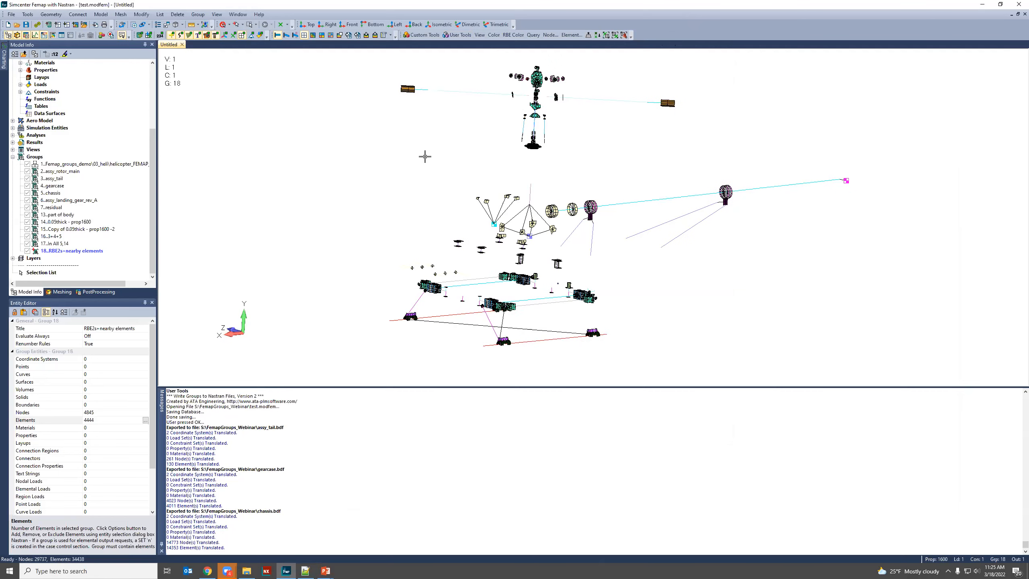
Start the user tool that exports element groups to Nastran sets, naming the output file "sets" in the FemapGroups_Webinar folder.
left_click(61, 172)
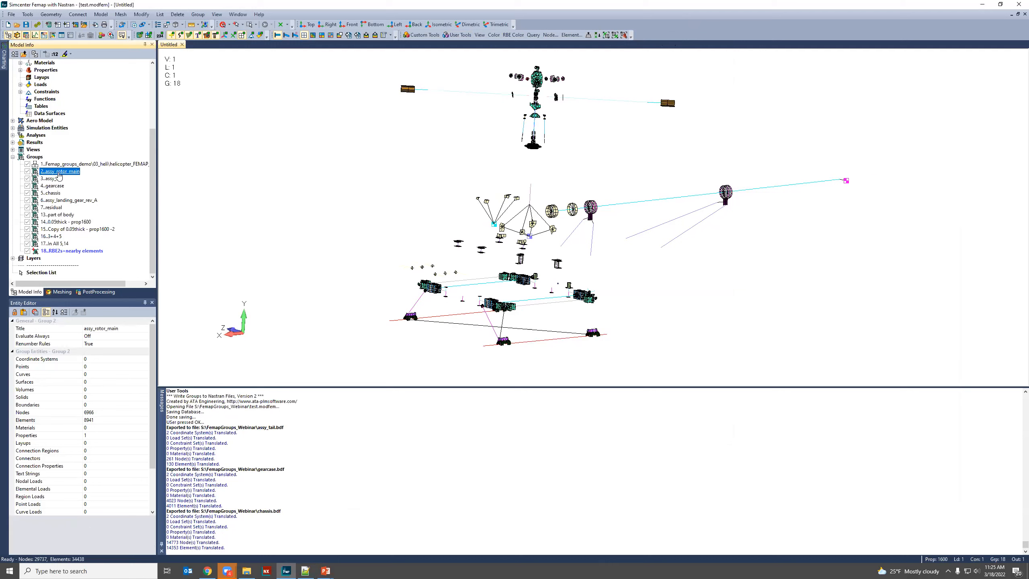
left_click(52, 179)
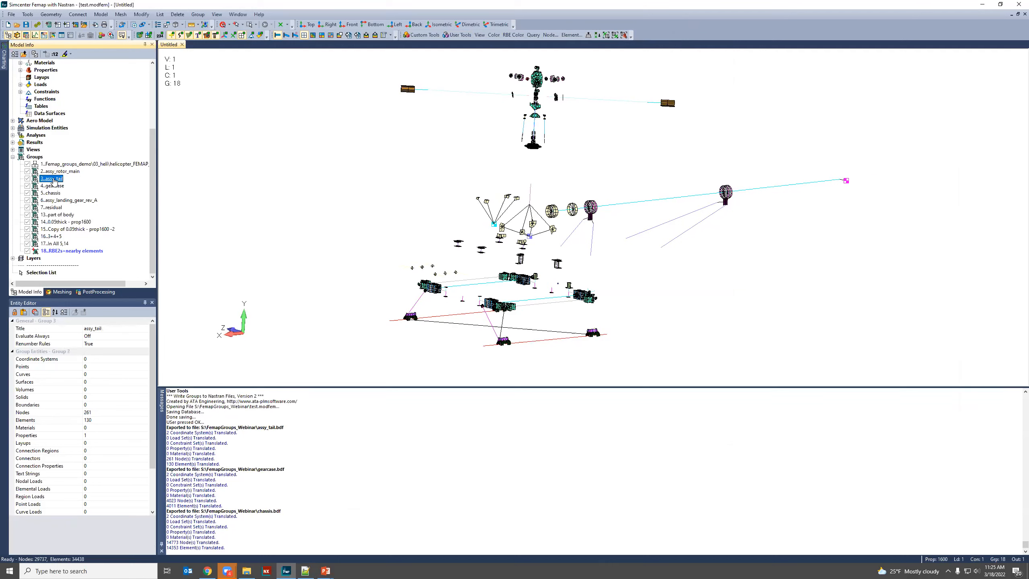
left_click(56, 187)
left_click(457, 36)
mouse_move(477, 98)
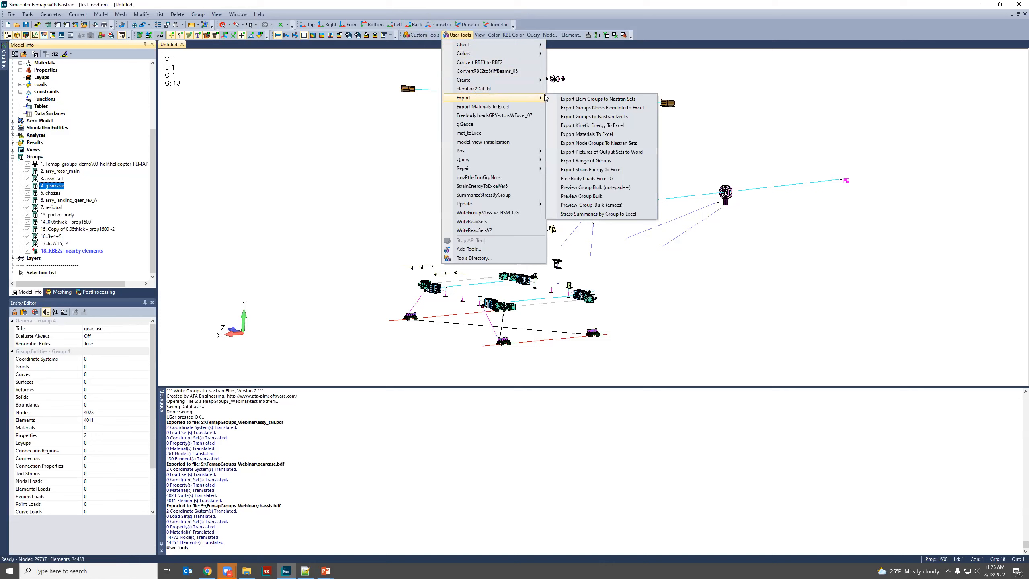
left_click(589, 99)
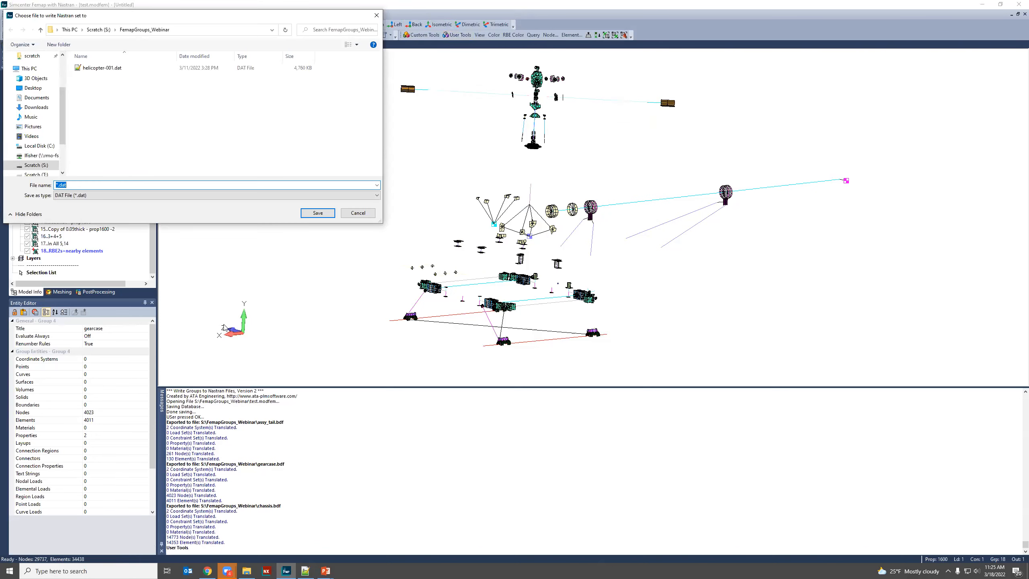
type("sets")
key("Return")
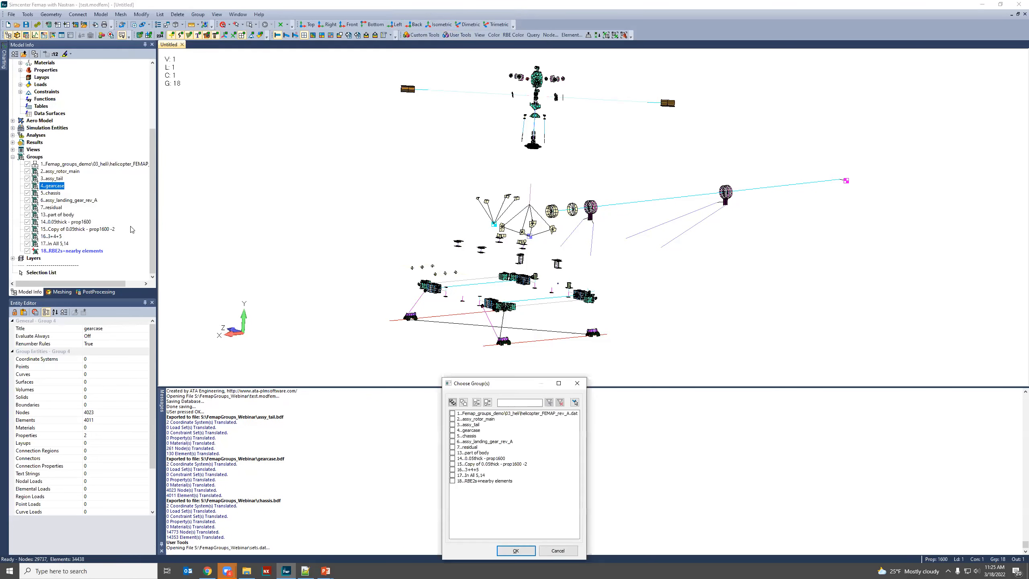
Choose the assy_rotor_main, assy_tail, chassis and residual groups and write them to the Nastran set file.
left_click(452, 418)
left_click(452, 424)
left_click(453, 446)
left_click(517, 552)
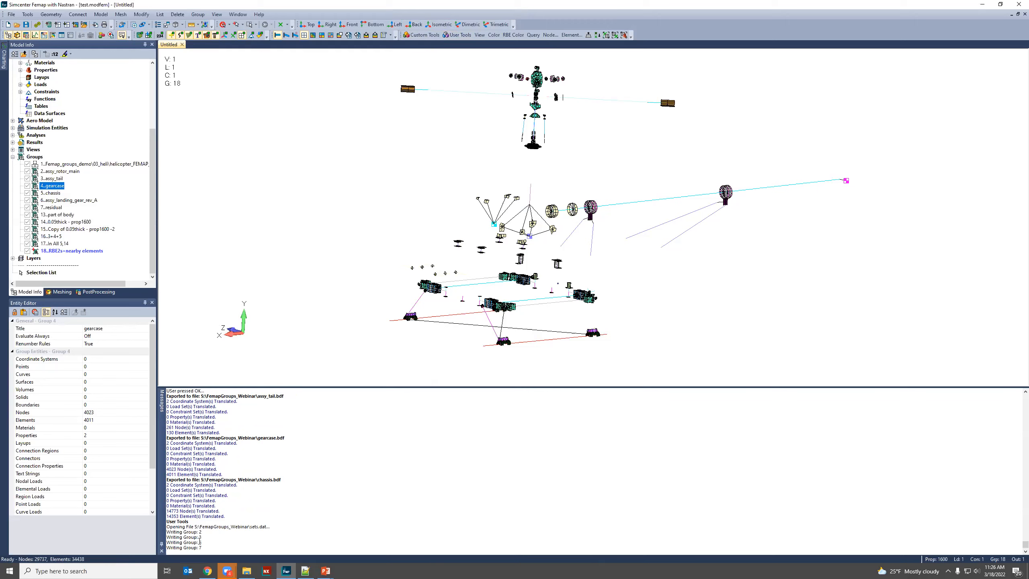
Open the exported sets.dat, look through the set definitions of each group, close the open text files and return to Femap.
left_click(246, 570)
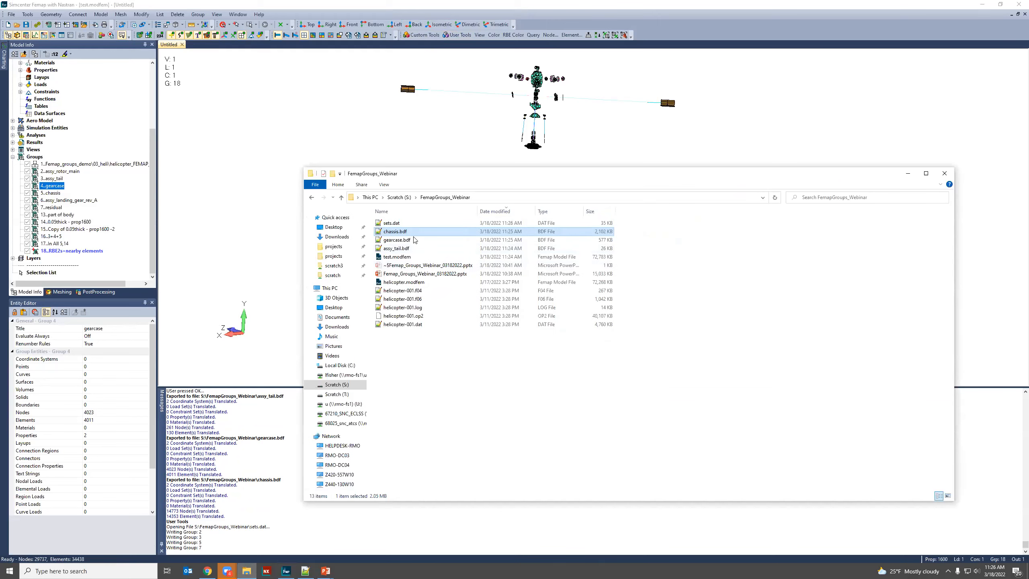
left_click(410, 222)
double_click(411, 222)
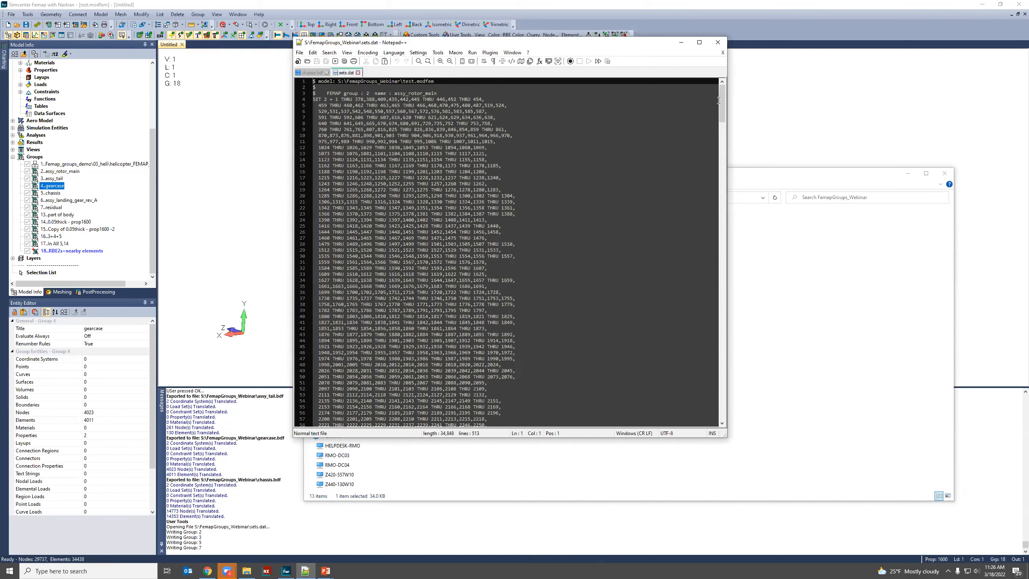
left_click_drag(723, 103, 721, 214)
scroll(723, 106, "down", 9)
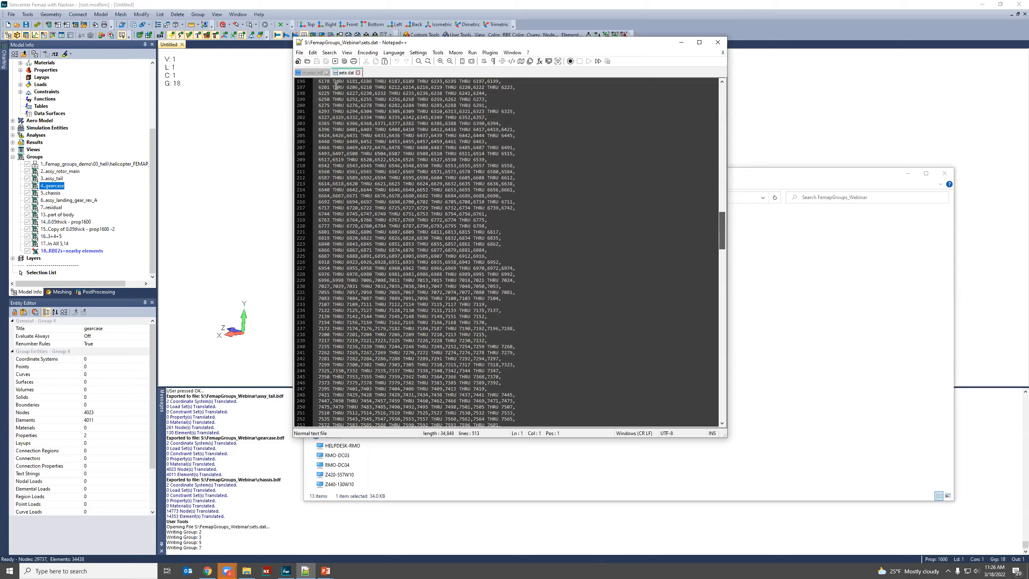
scroll(721, 311, "up", 20)
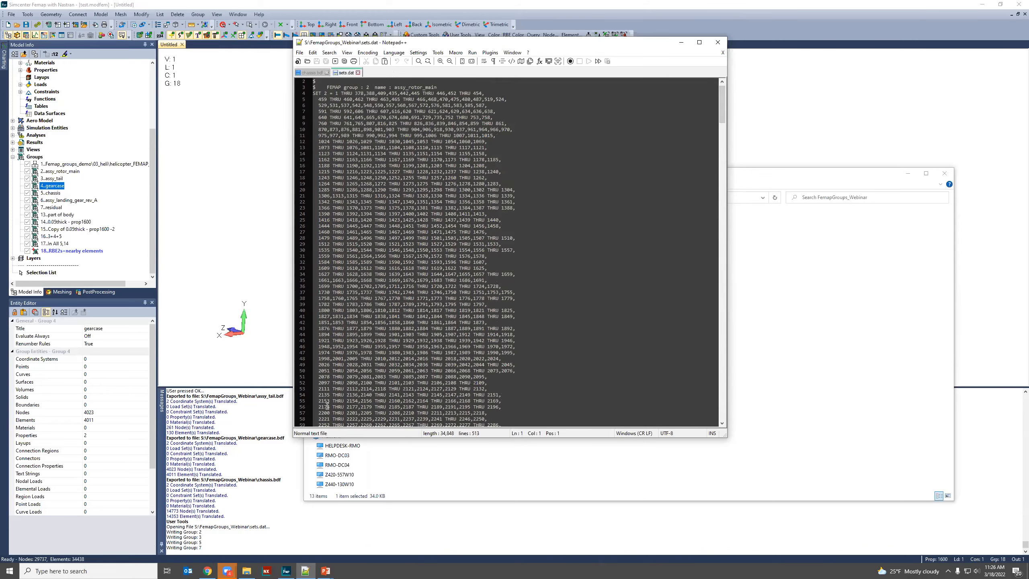
scroll(333, 366, "down", 20)
scroll(471, 62, "down", 20)
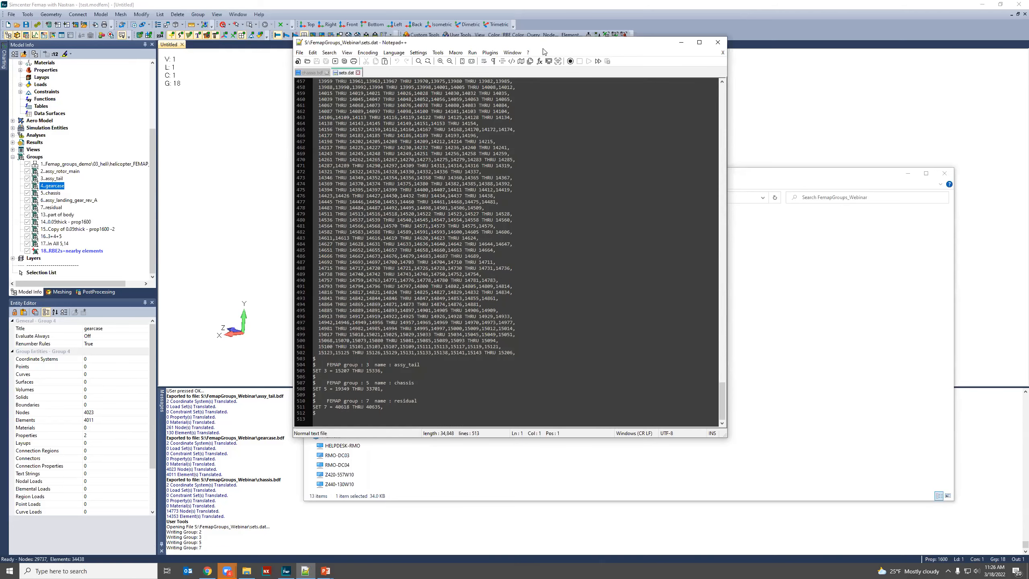
left_click(326, 73)
left_click(320, 73)
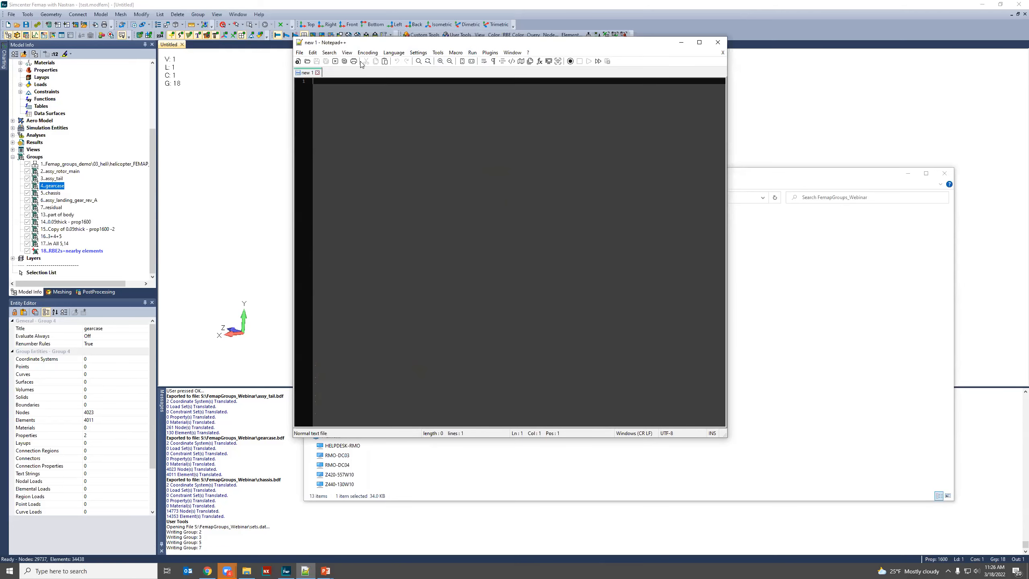
left_click(425, 10)
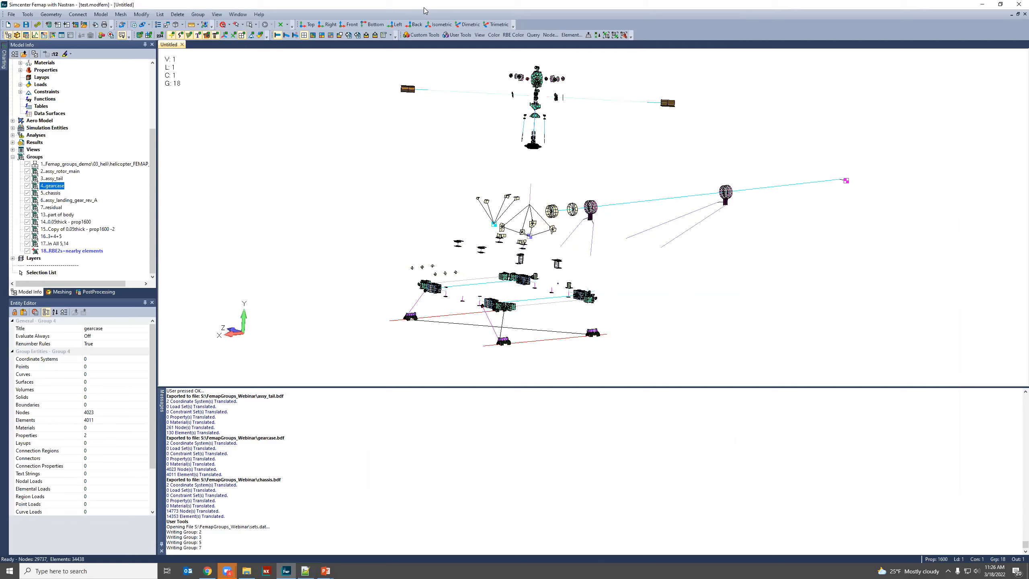
Export node and element information for the assy_rotor_main, assy_tail, gearcase and chassis groups to Excel, and close the workbook without saving.
middle_click_drag(530, 215, 495, 126)
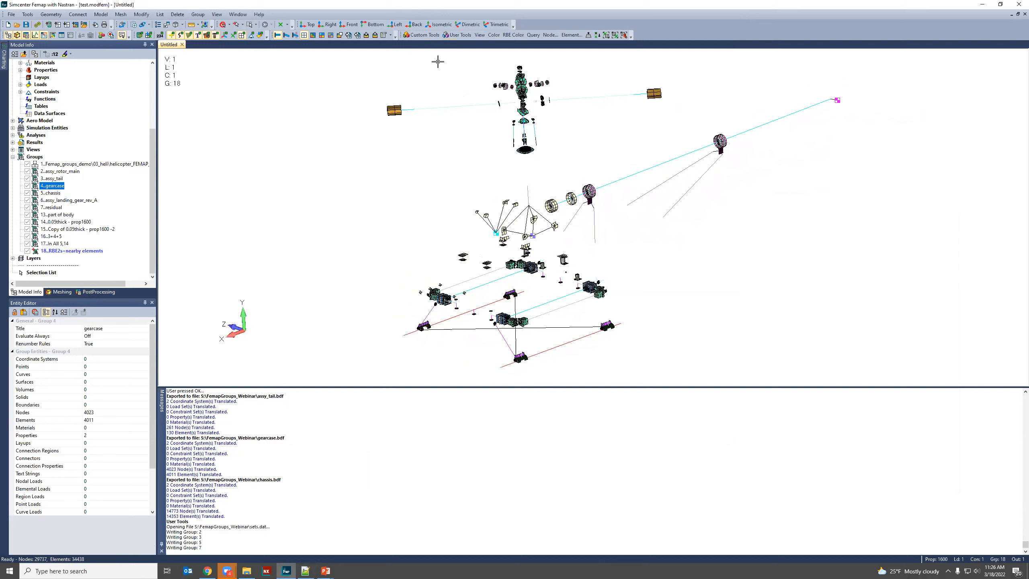
left_click(457, 35)
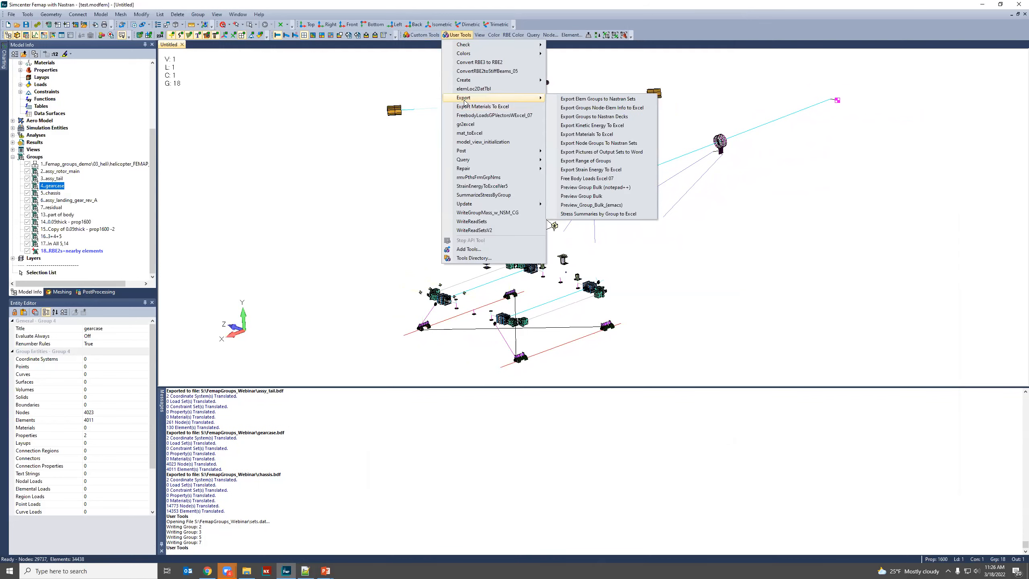
mouse_move(508, 162)
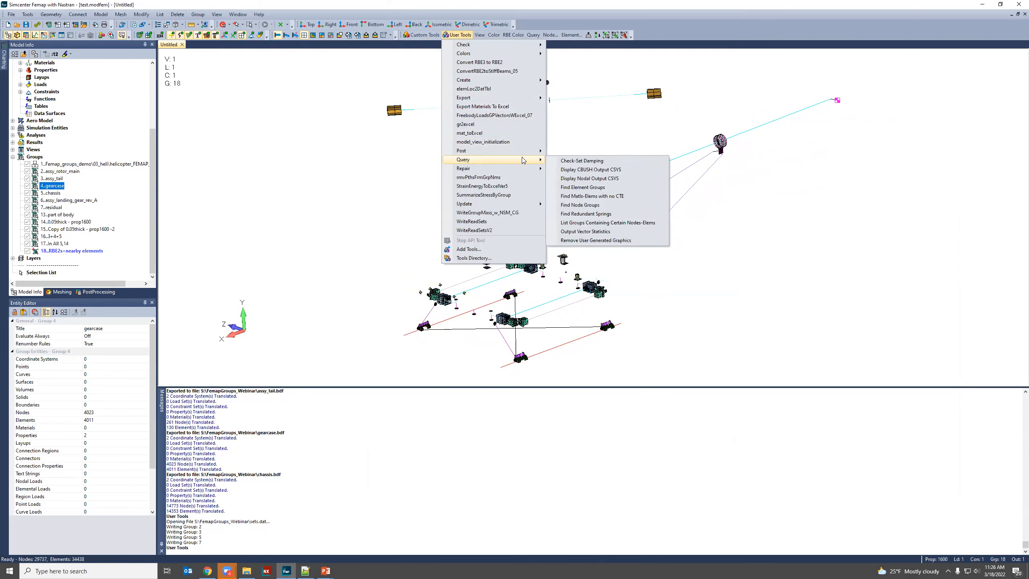
mouse_move(507, 99)
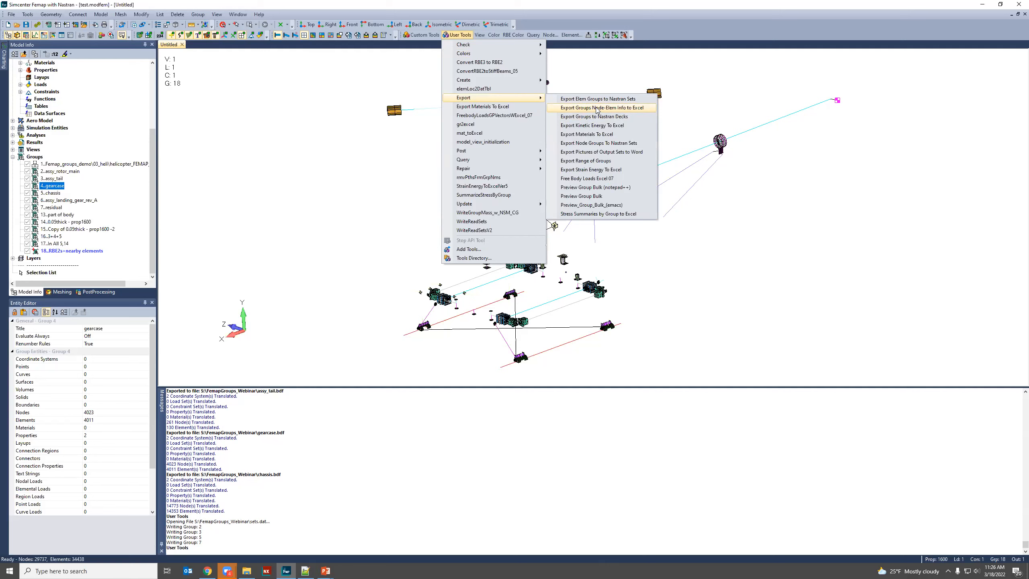
left_click(597, 108)
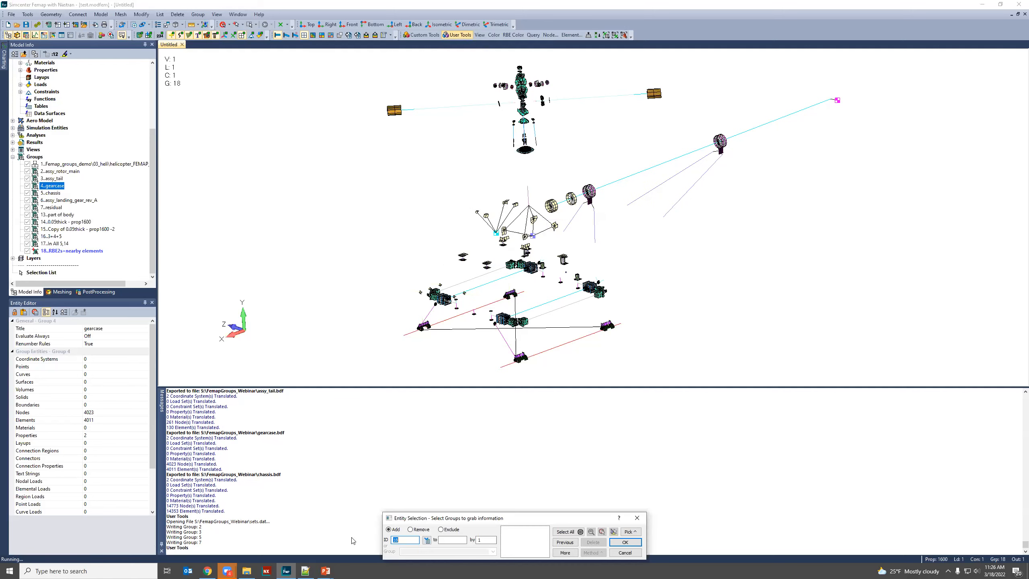
type("2")
key("Tab")
key("Return")
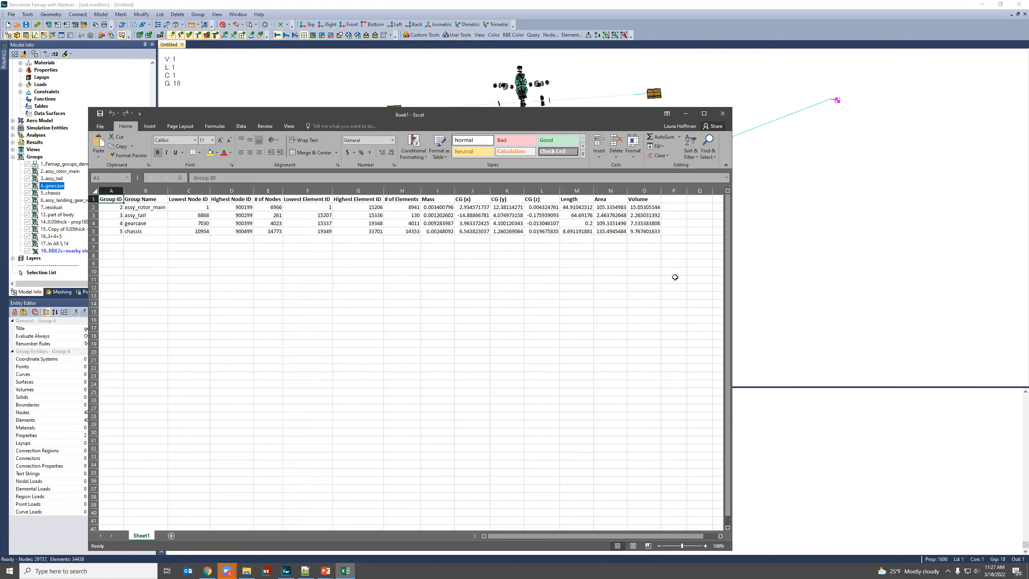
left_click(723, 114)
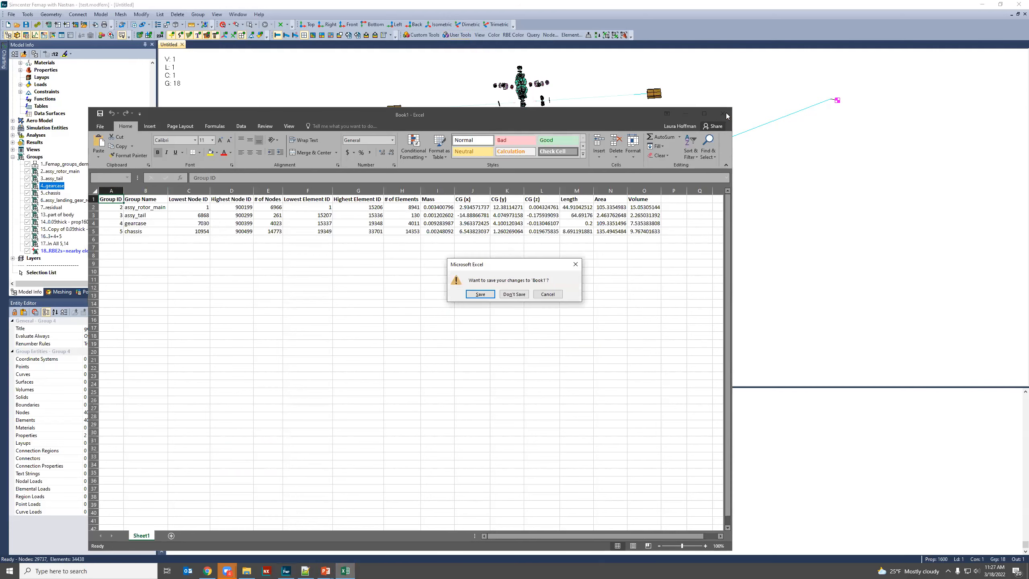
left_click(510, 294)
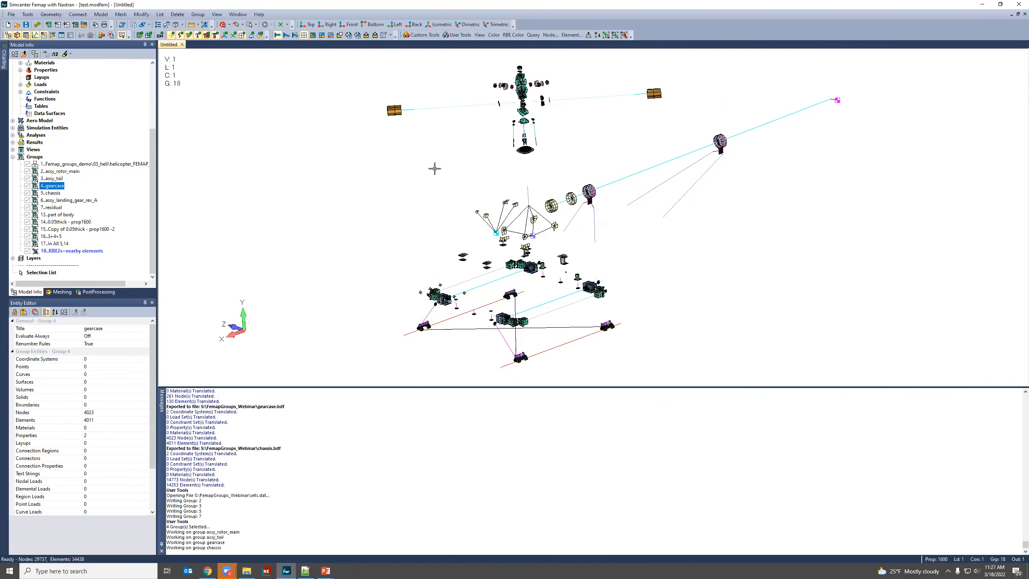
Switch to the PowerPoint slide show and advance from the Femap APIs demo slide to the Contact Us slide.
key("alt+Tab")
key("alt+Tab")
key("alt+Tab")
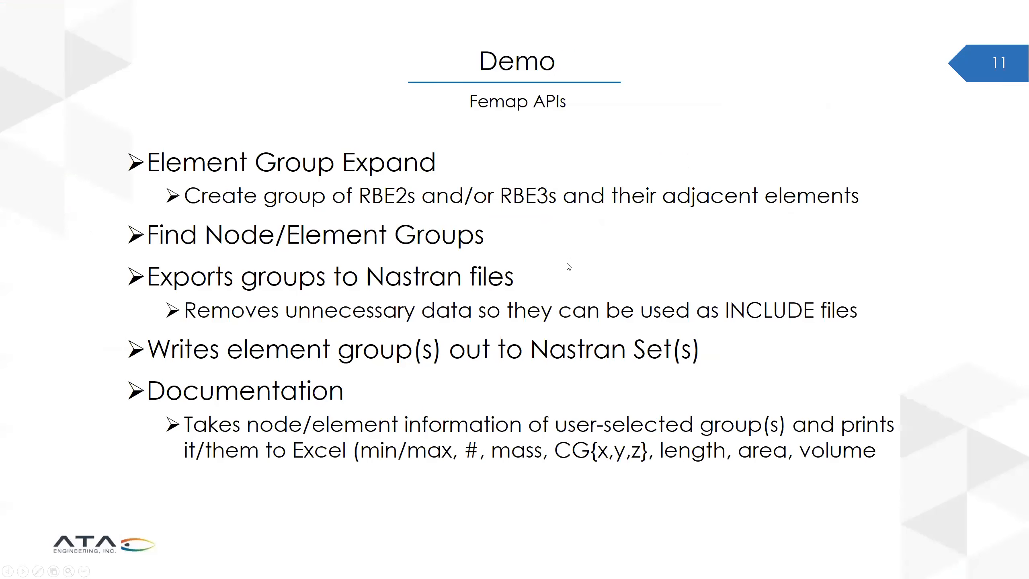
left_click(568, 263)
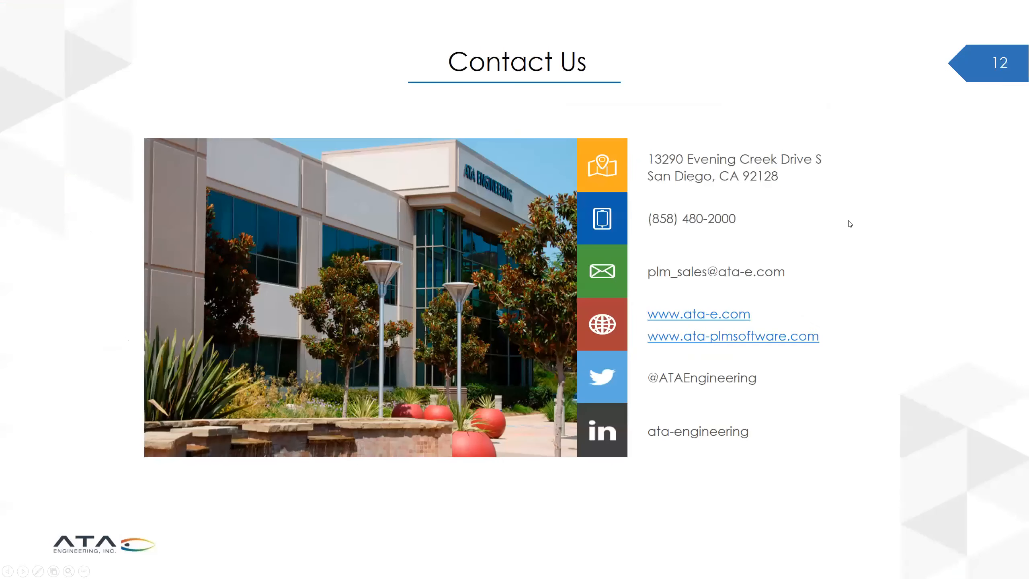